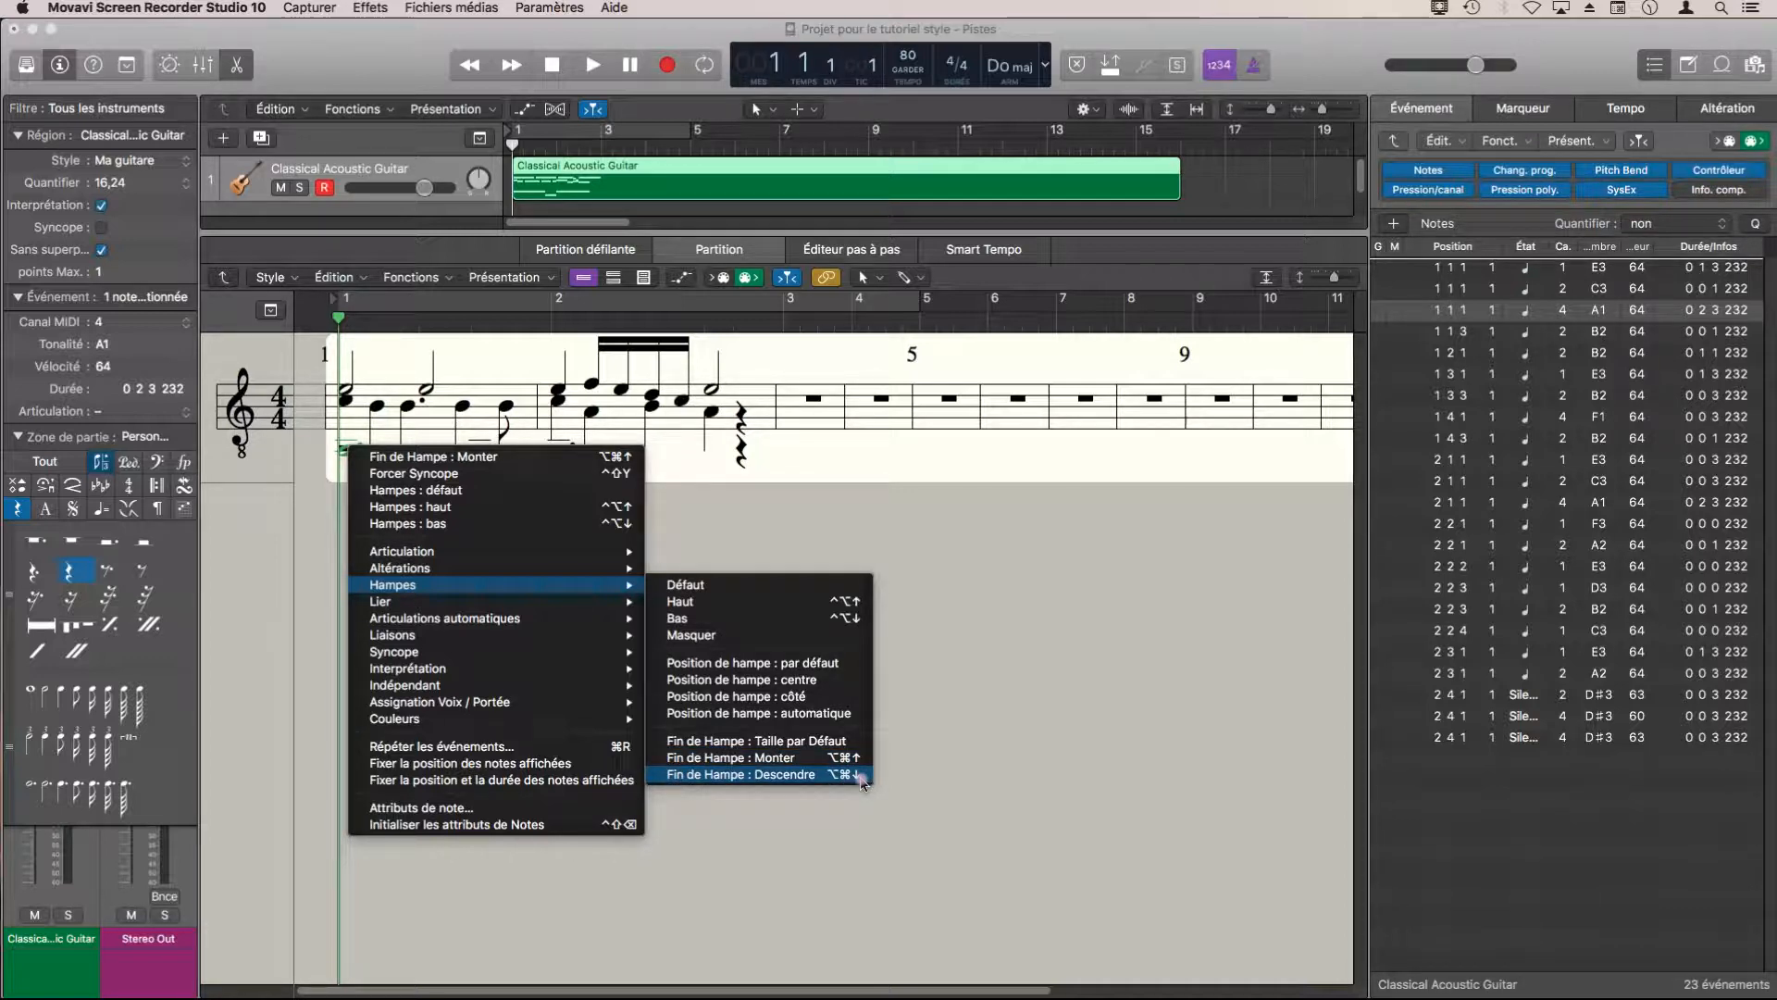
Shorten the stem of the second-voice B2 note at position 1 1 3 by raising its stem end.
left_click(960, 659)
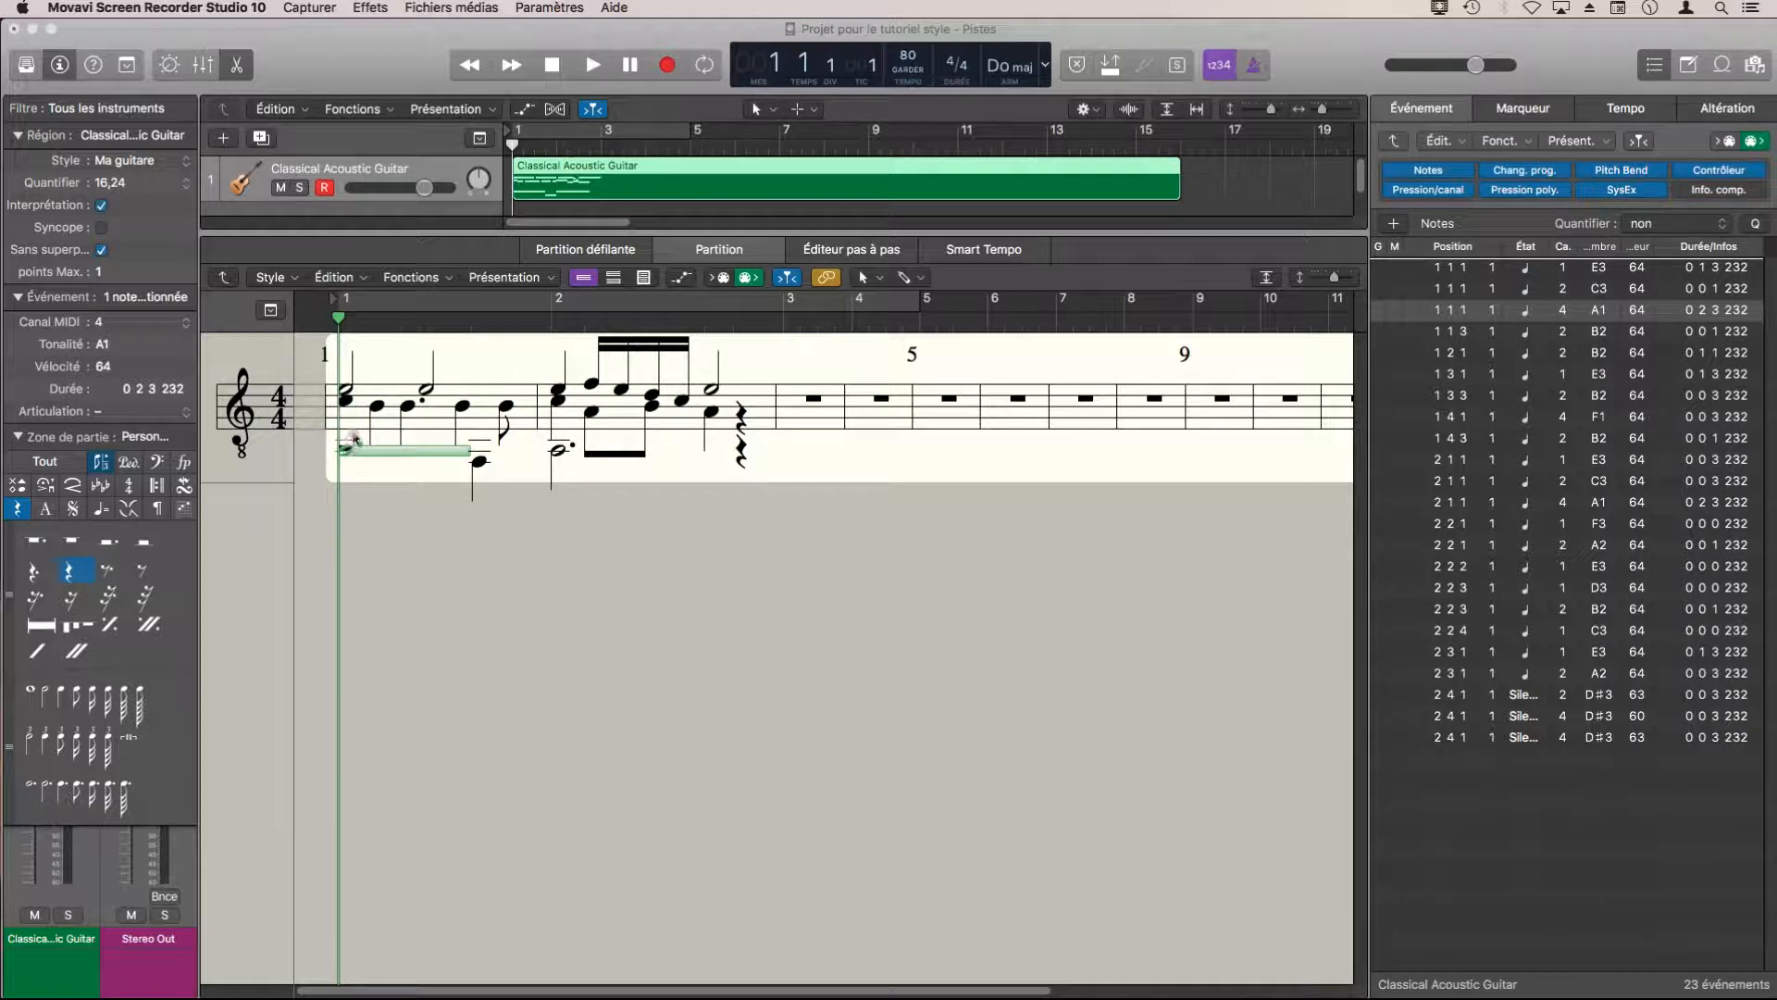
left_click(380, 470)
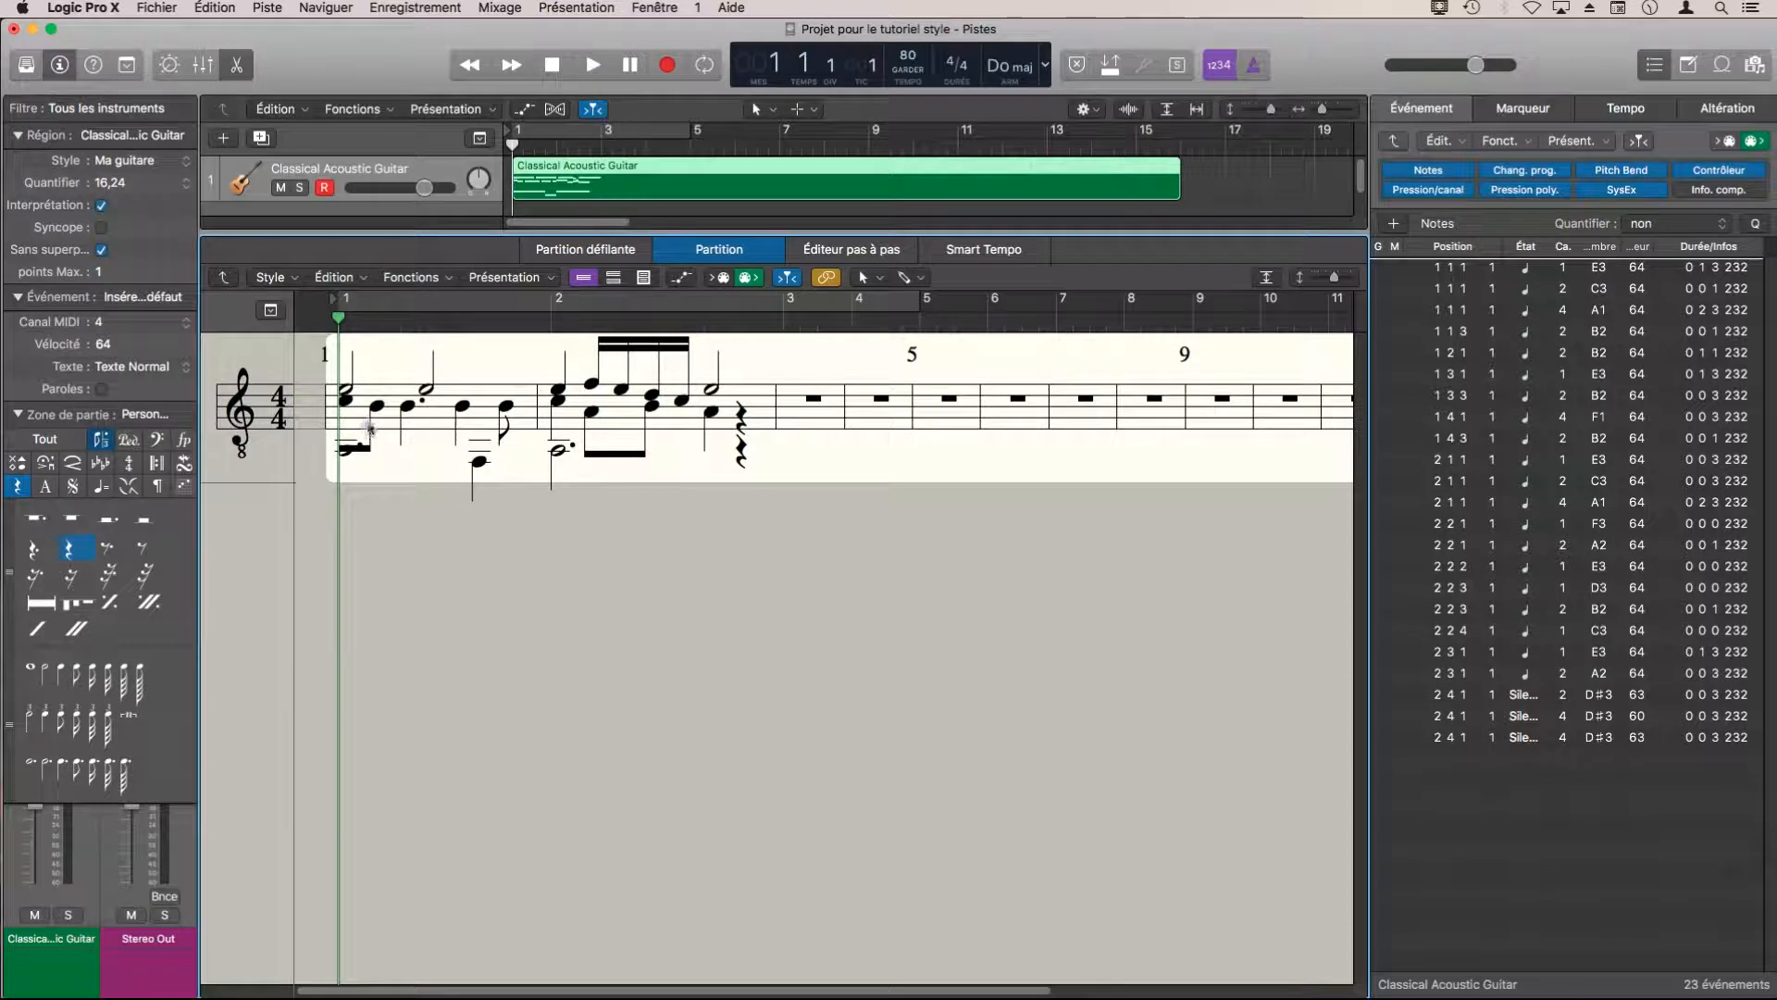
left_click(370, 423)
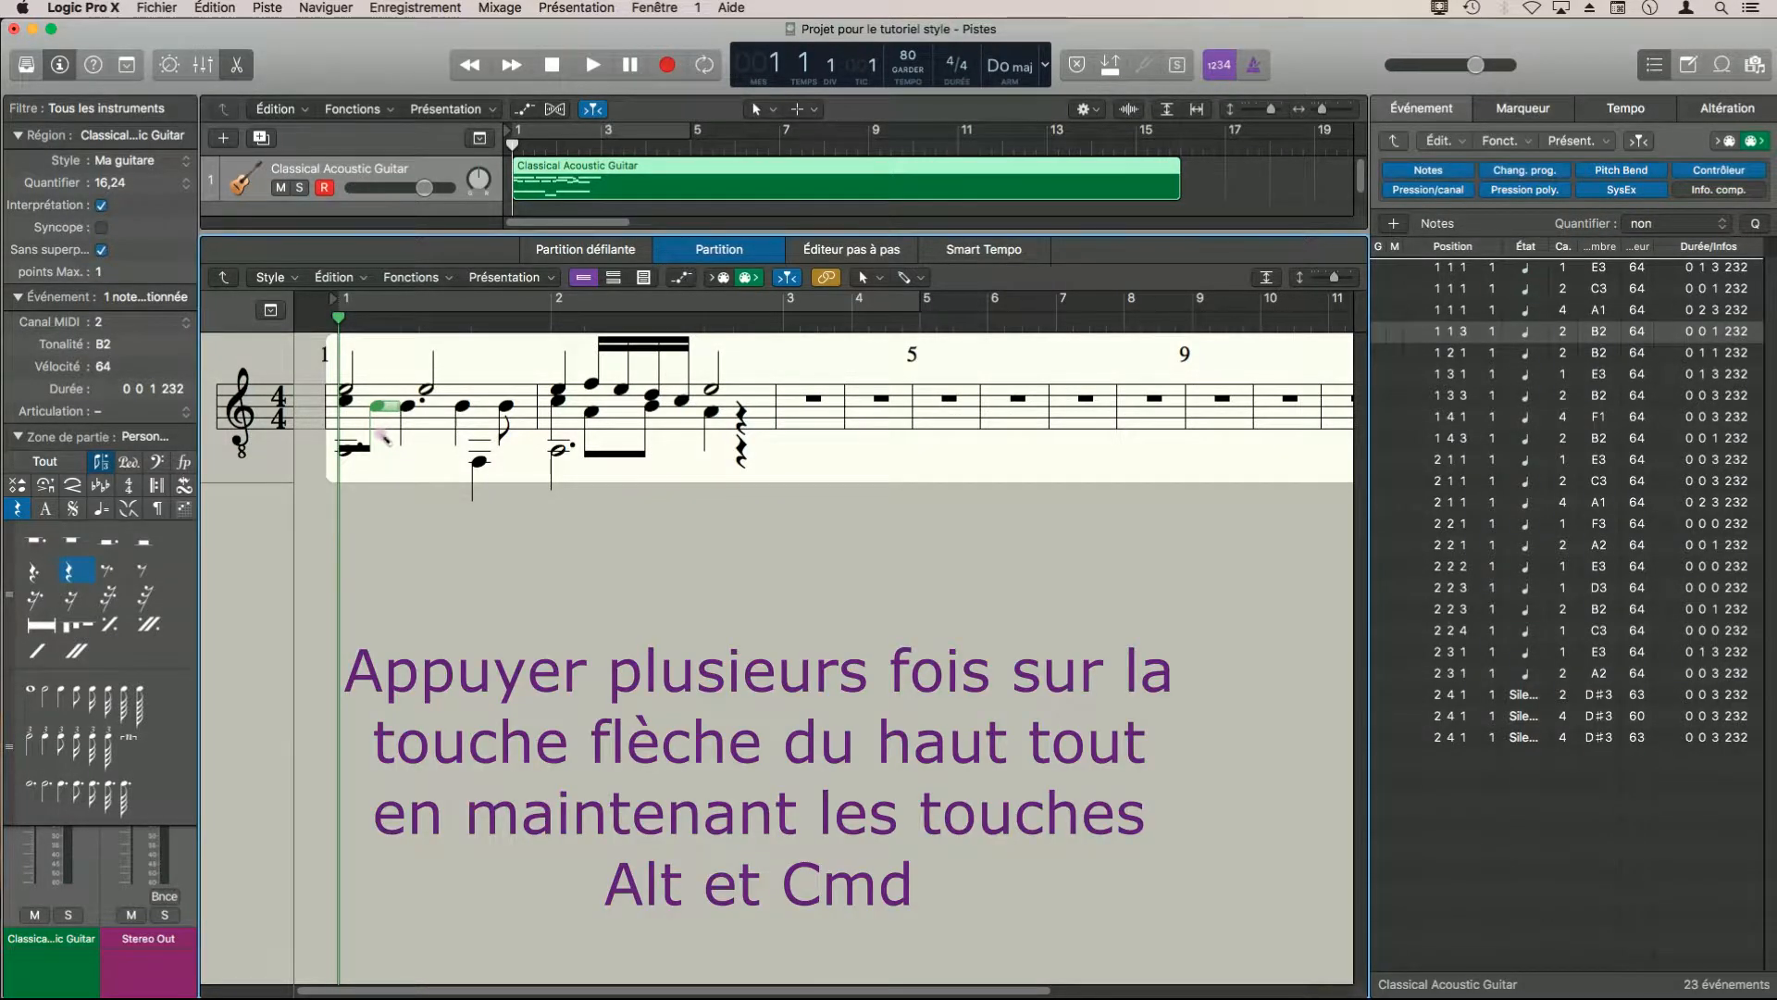
key("alt+super+Up")
key("alt+super+Up")
Raise the stem end of the second-voice C3 note on the first beat to level the beam, and deselect the note.
left_click(341, 431)
key("space")
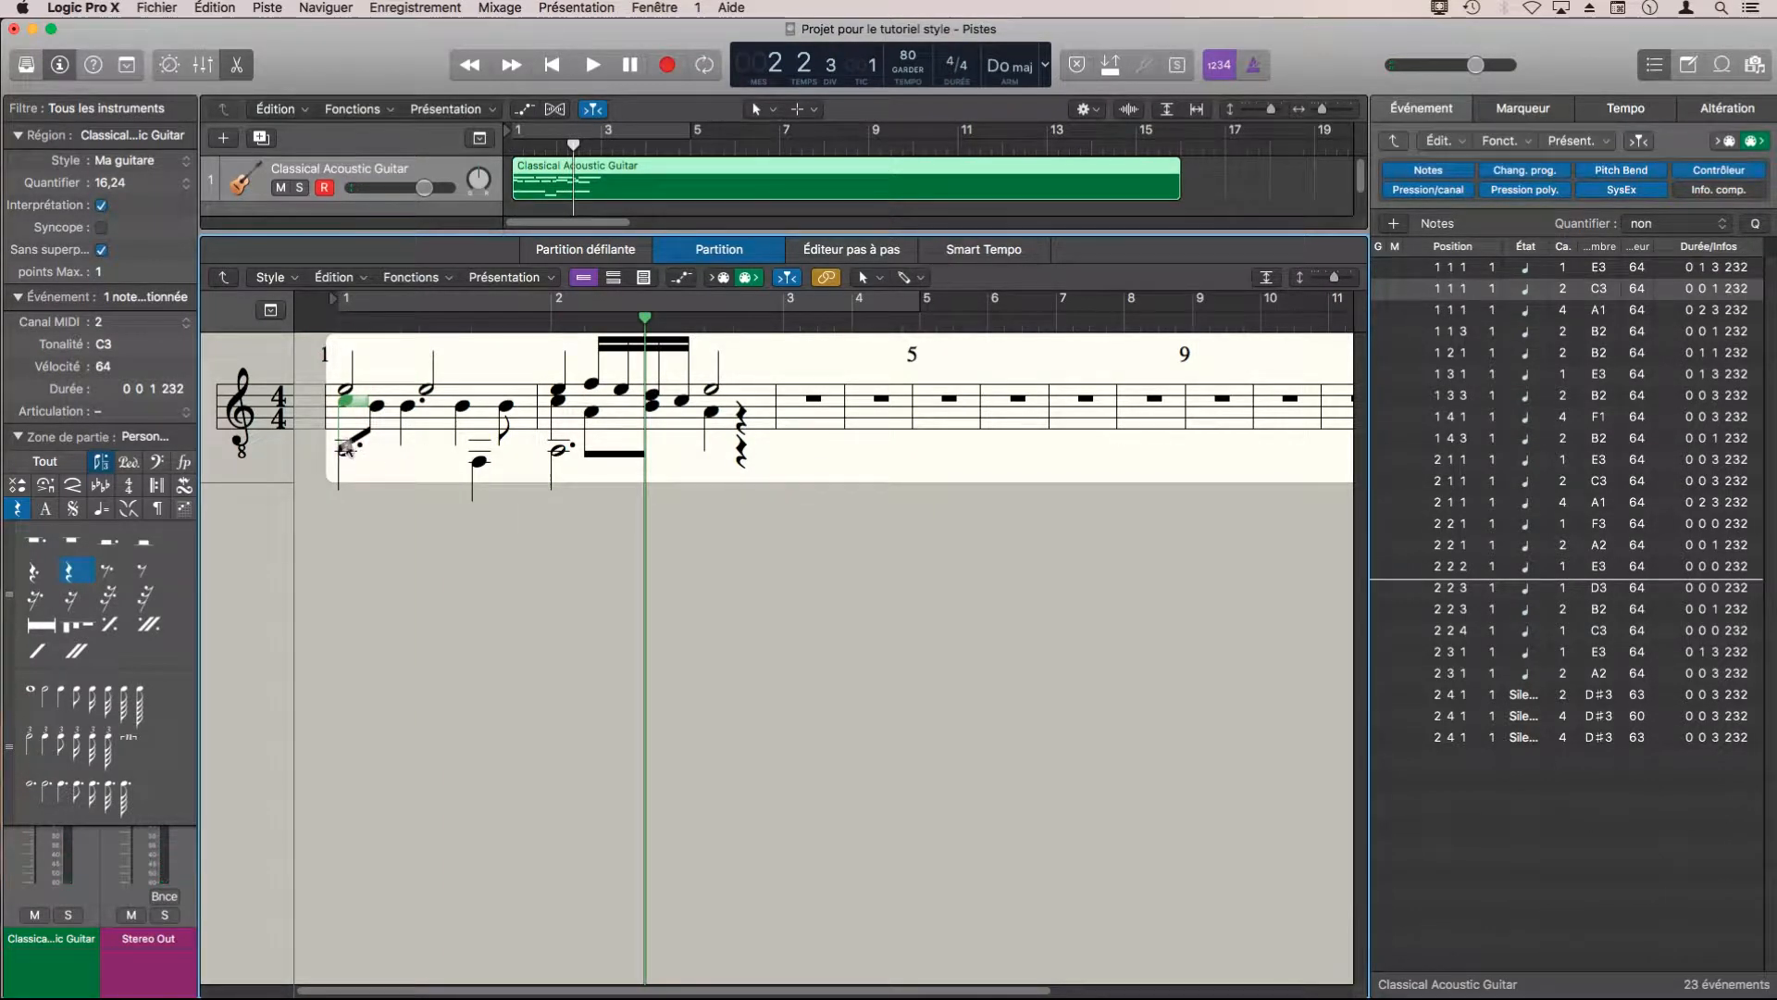
left_click(384, 358)
left_click(340, 422)
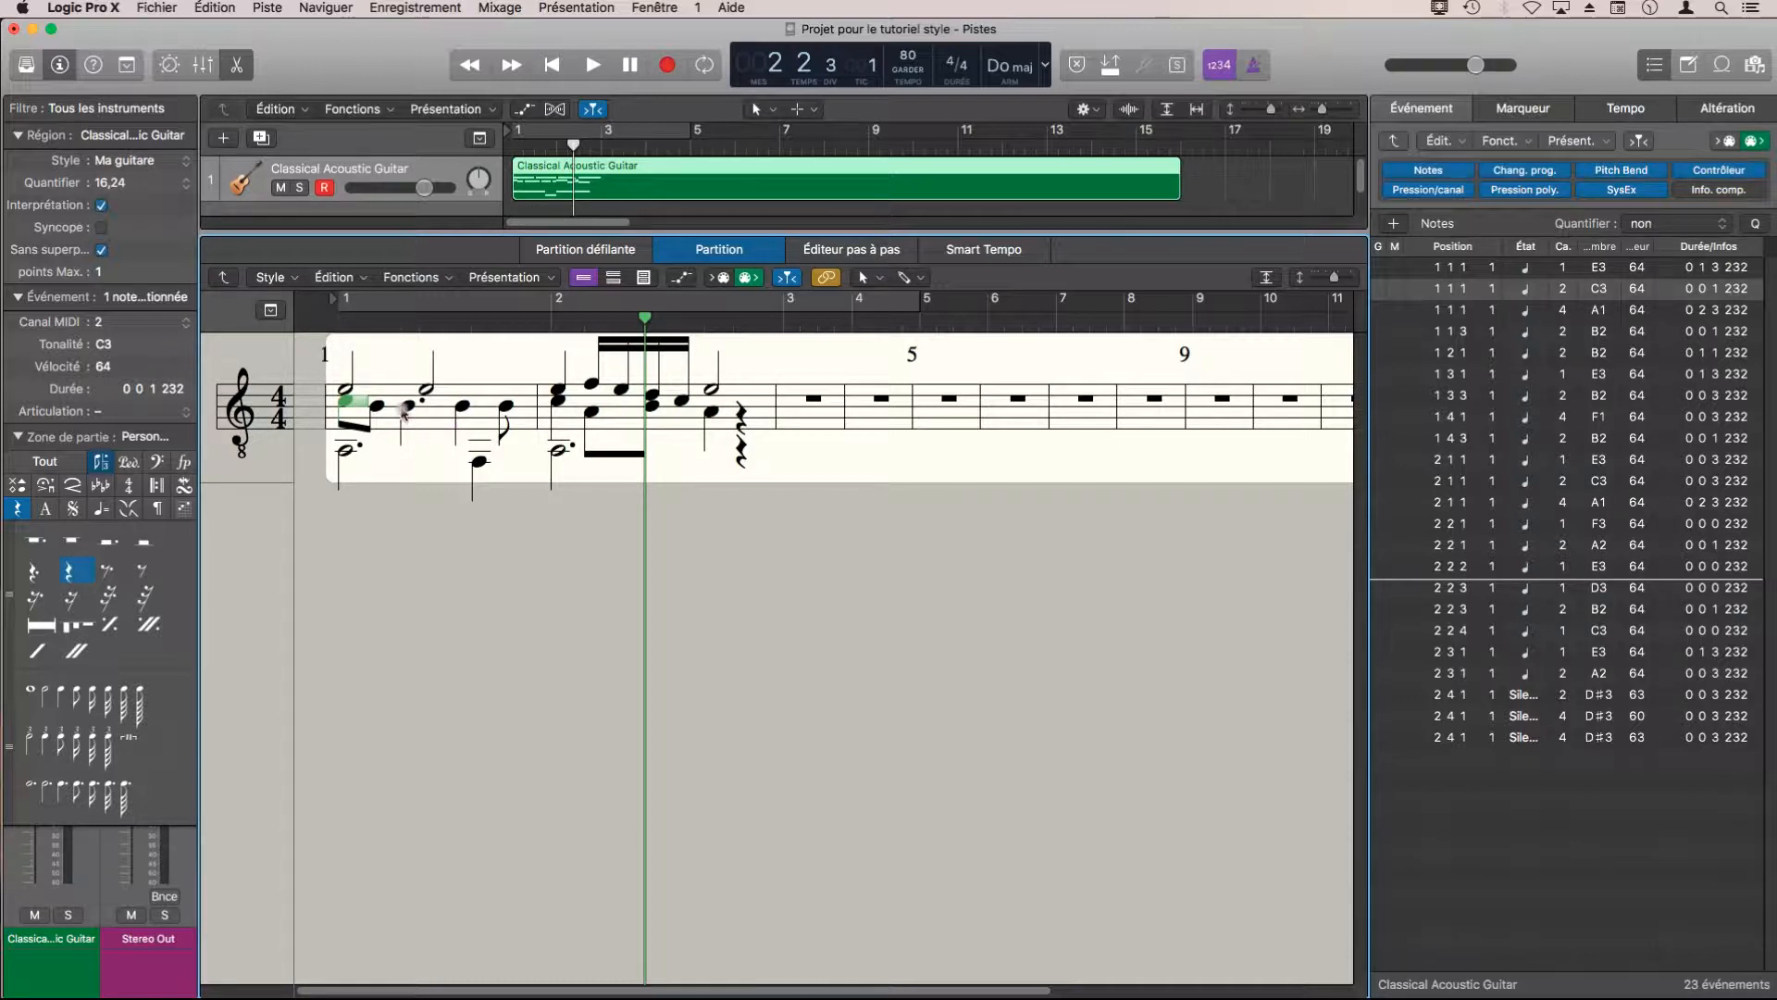
left_click(419, 450)
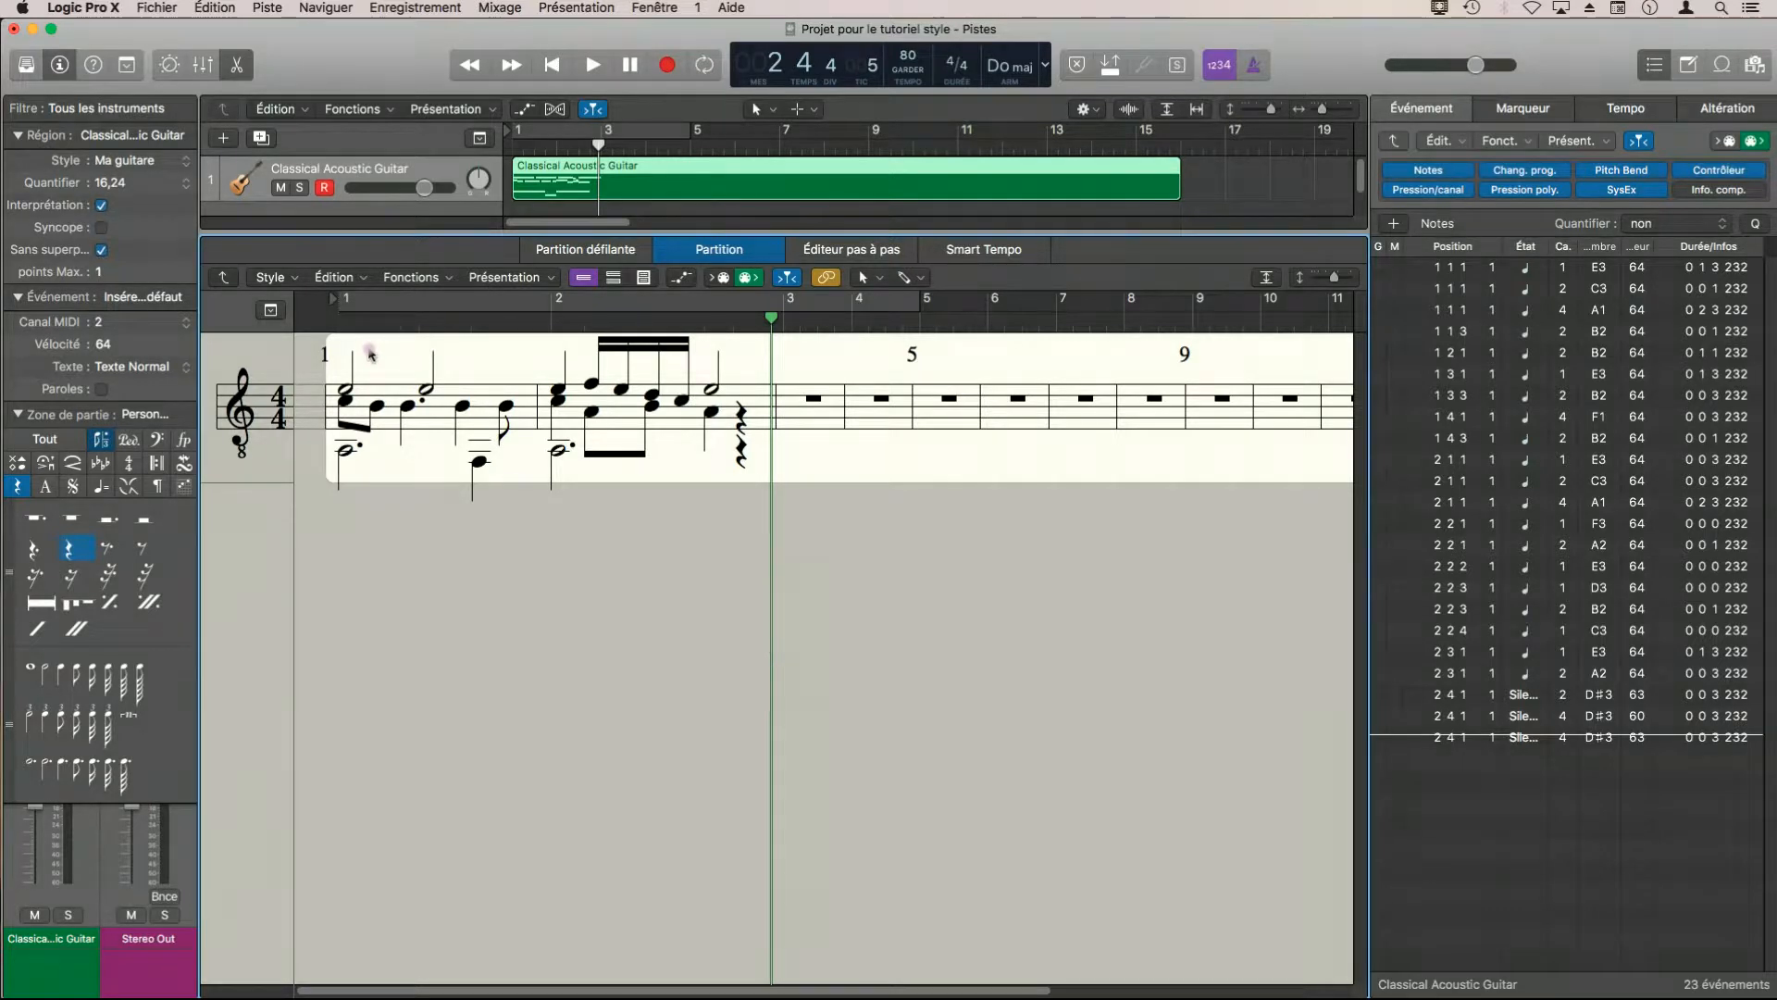
Explode the score's polyphony onto separate staves and merge the voices back onto a single staff, two times.
key("ctrl+x")
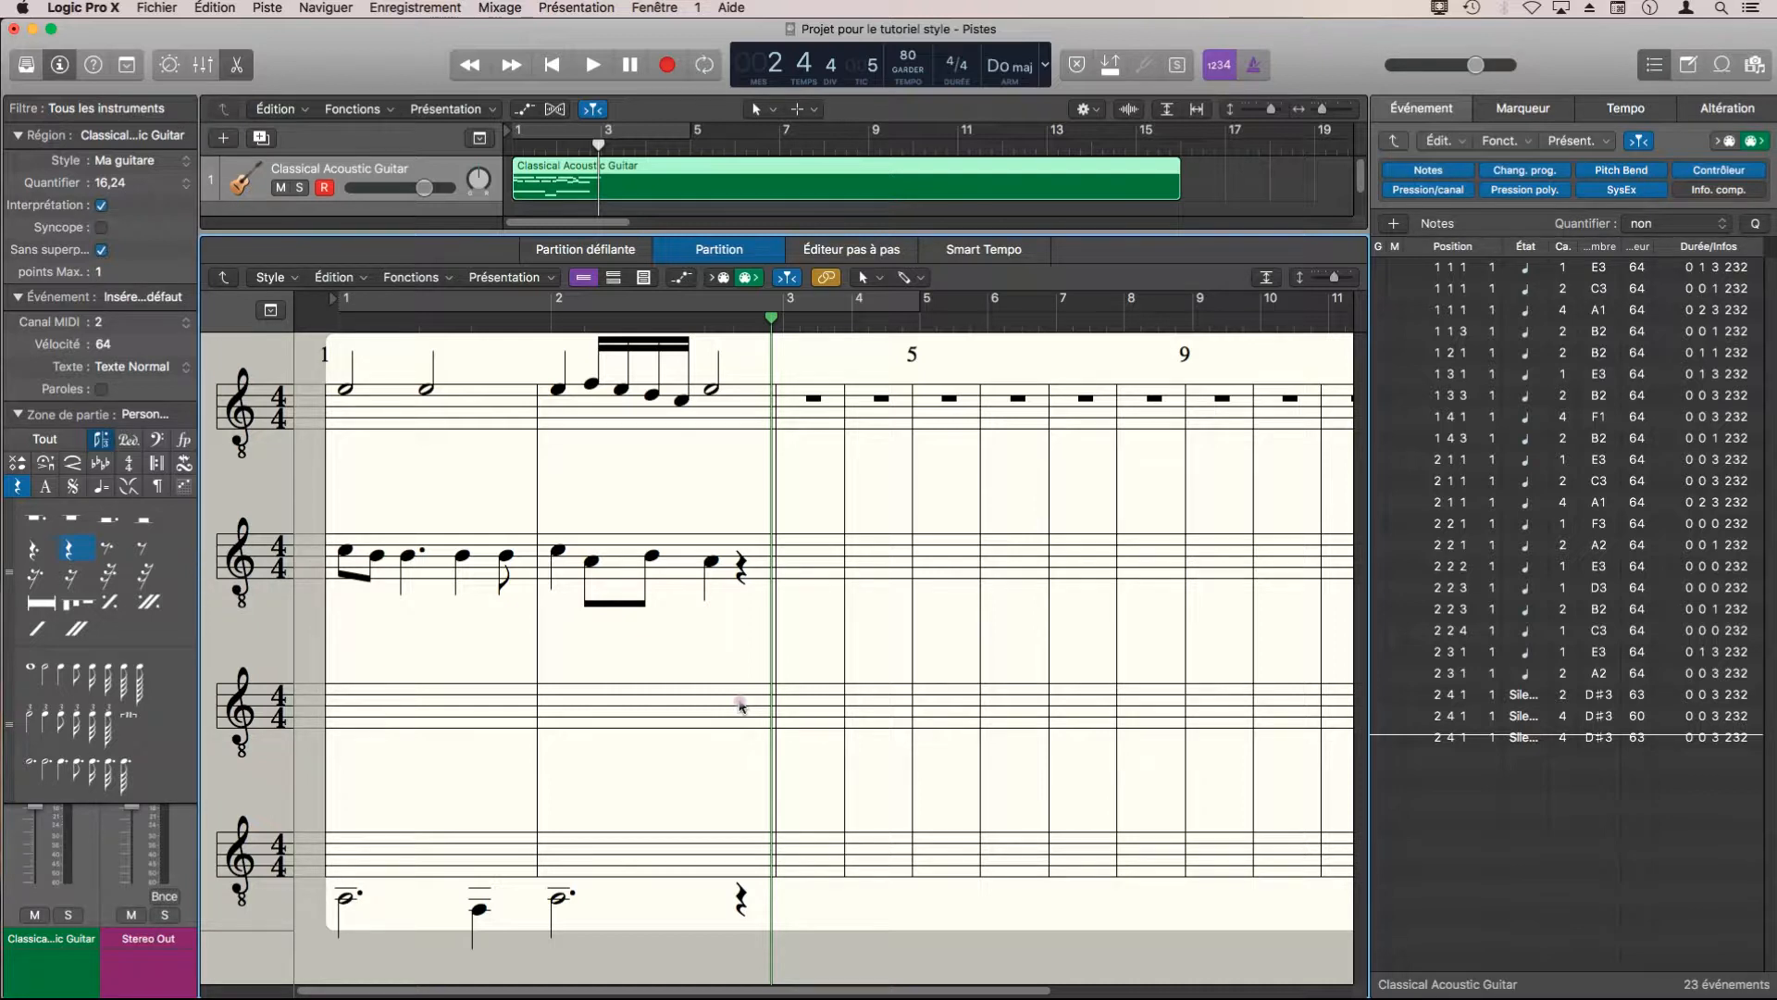
key("ctrl+e")
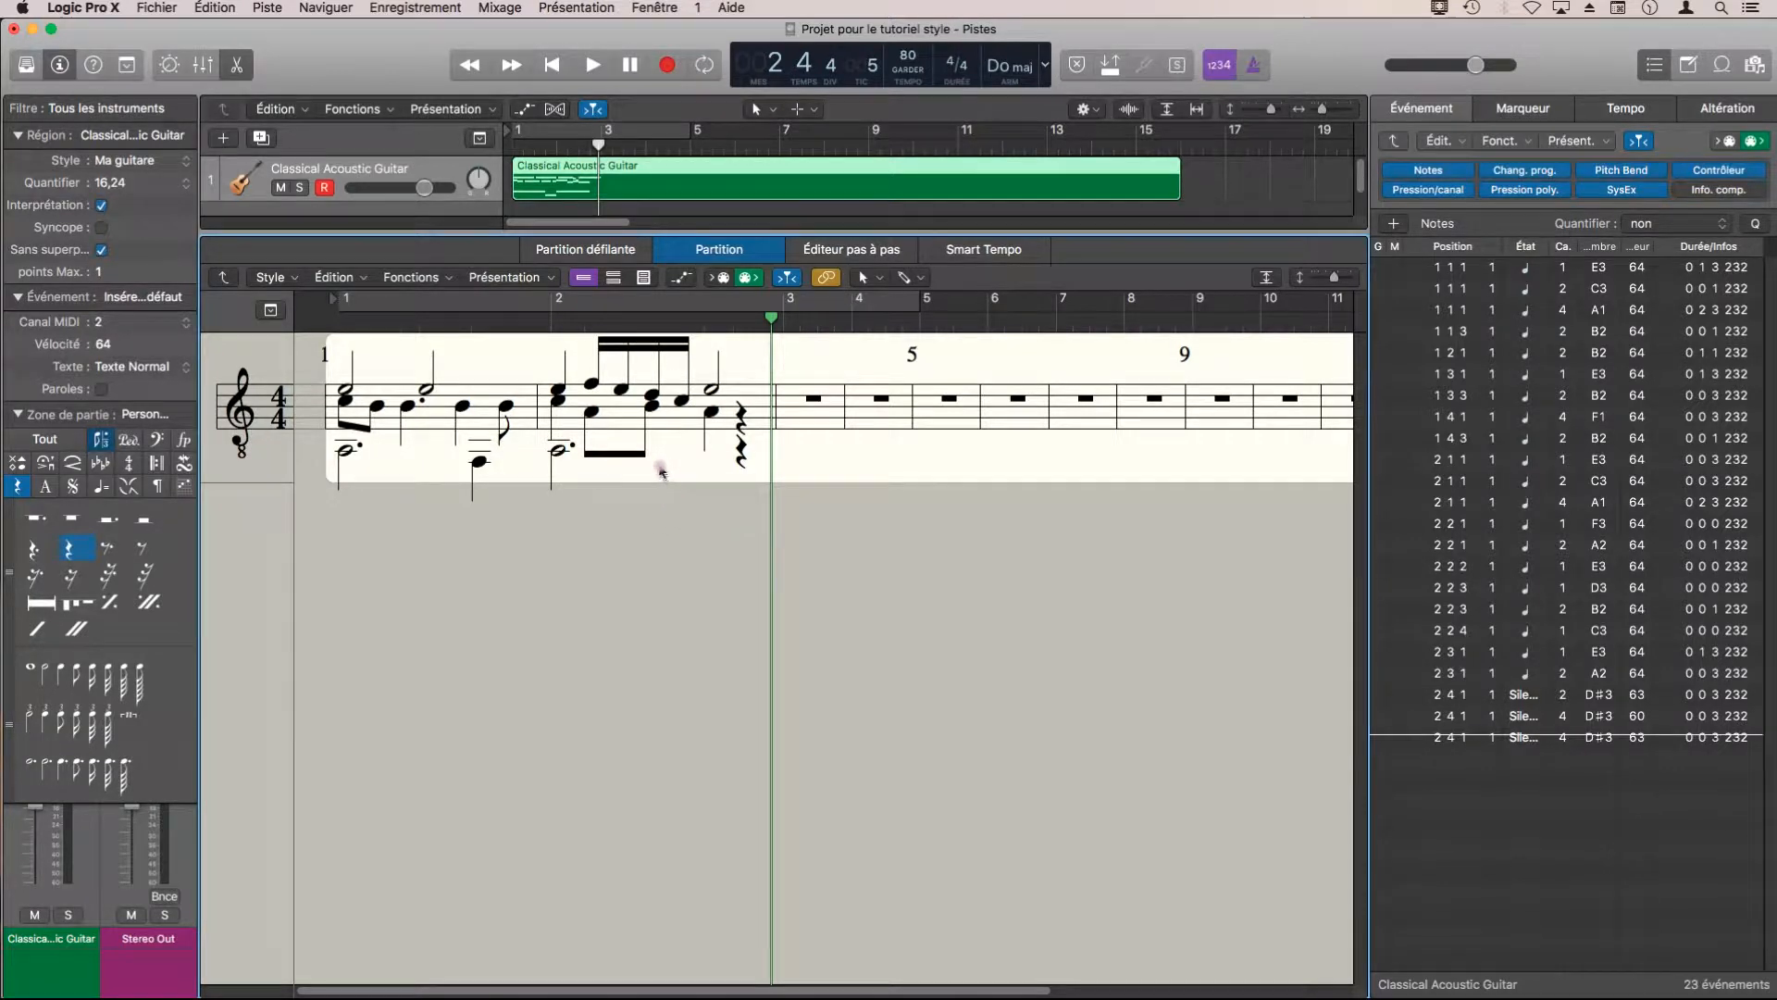
left_click(505, 276)
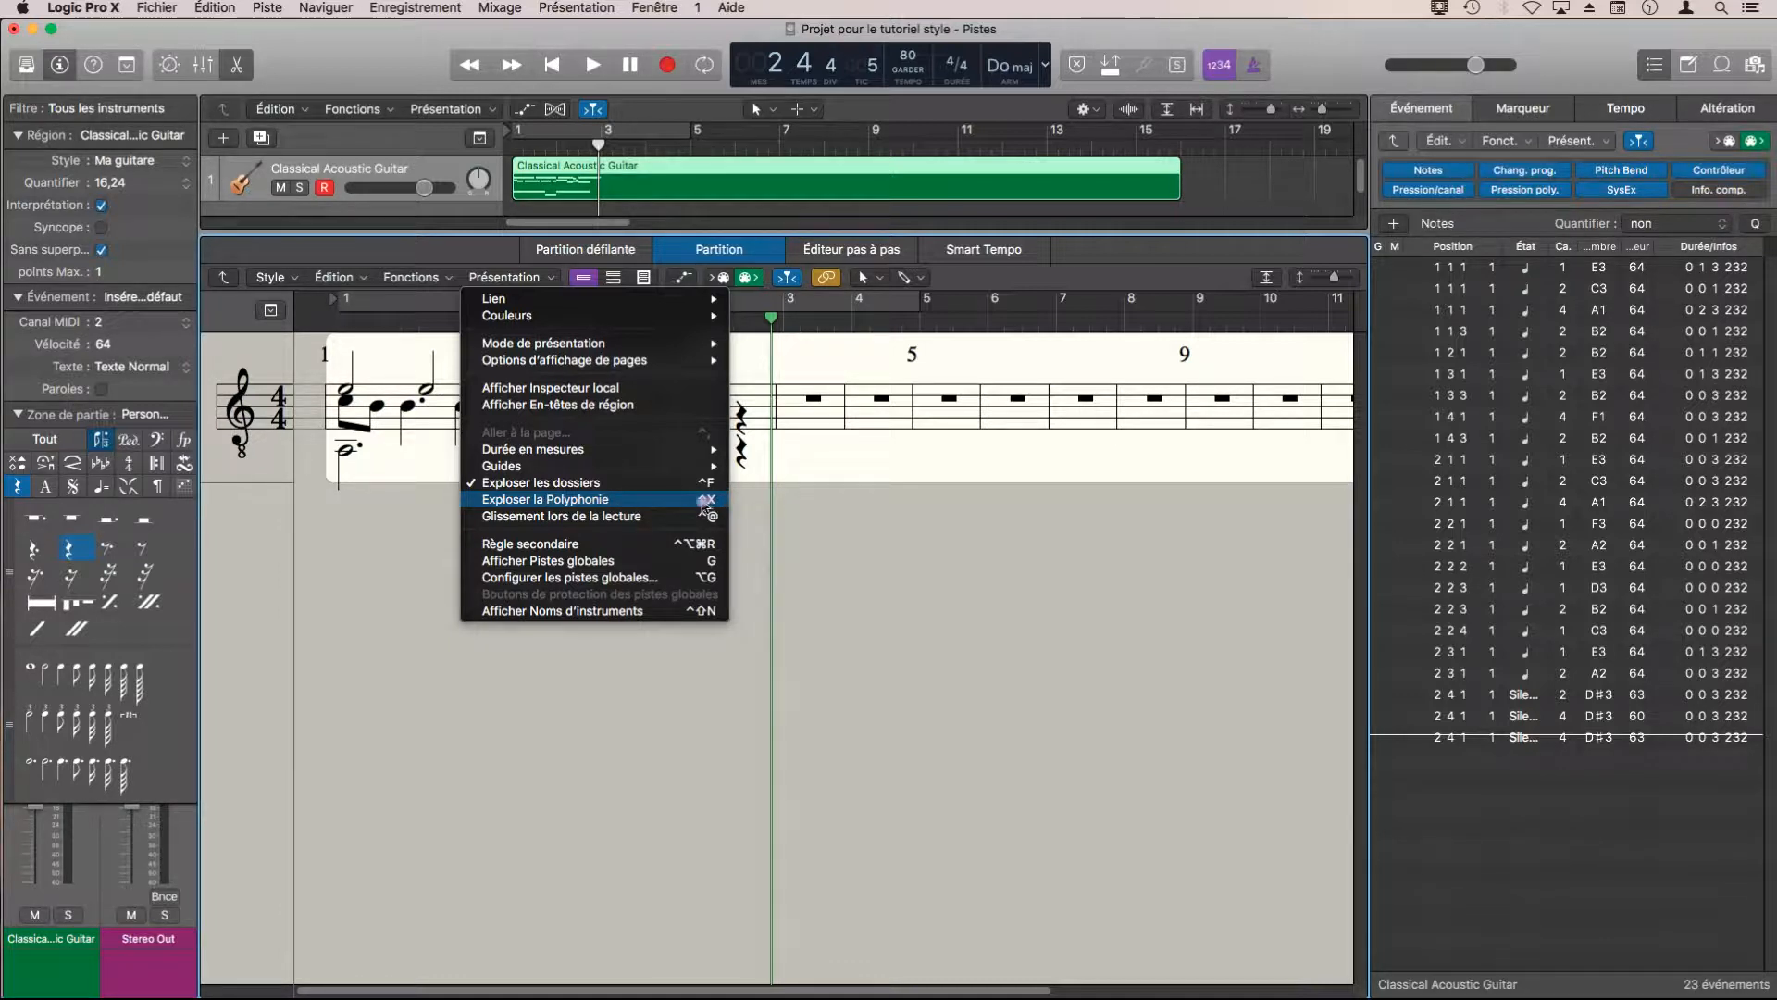
left_click(580, 502)
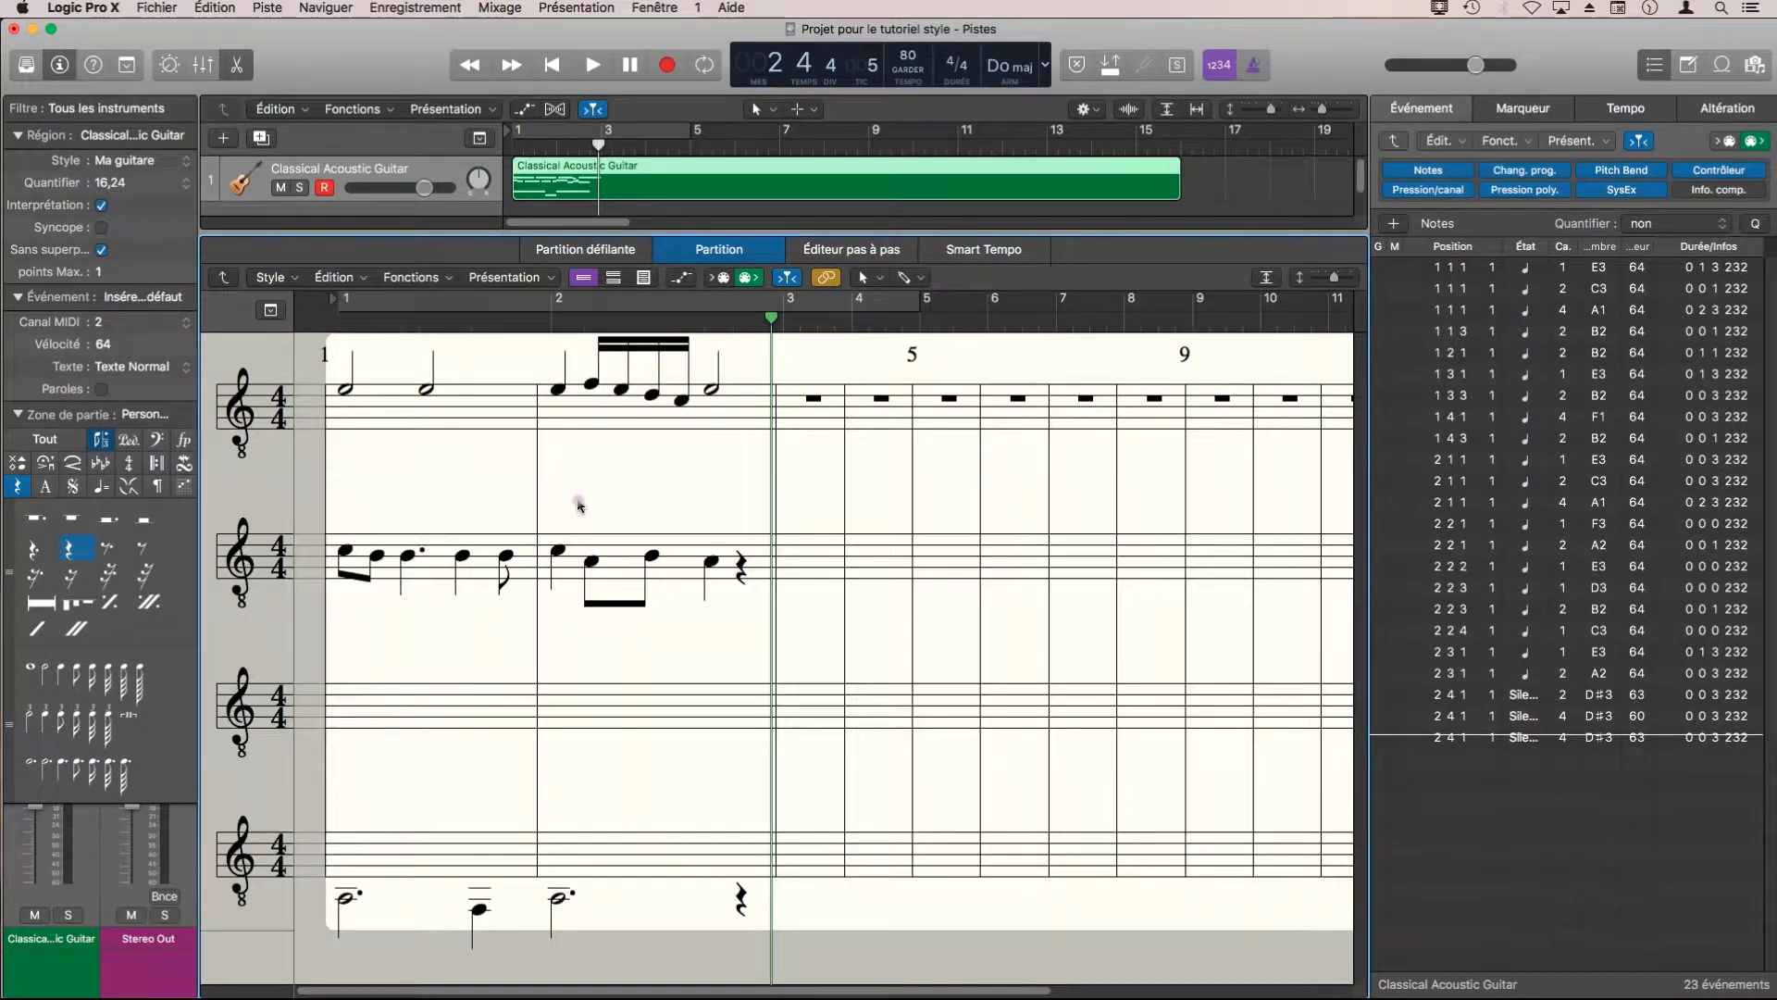
left_click(552, 280)
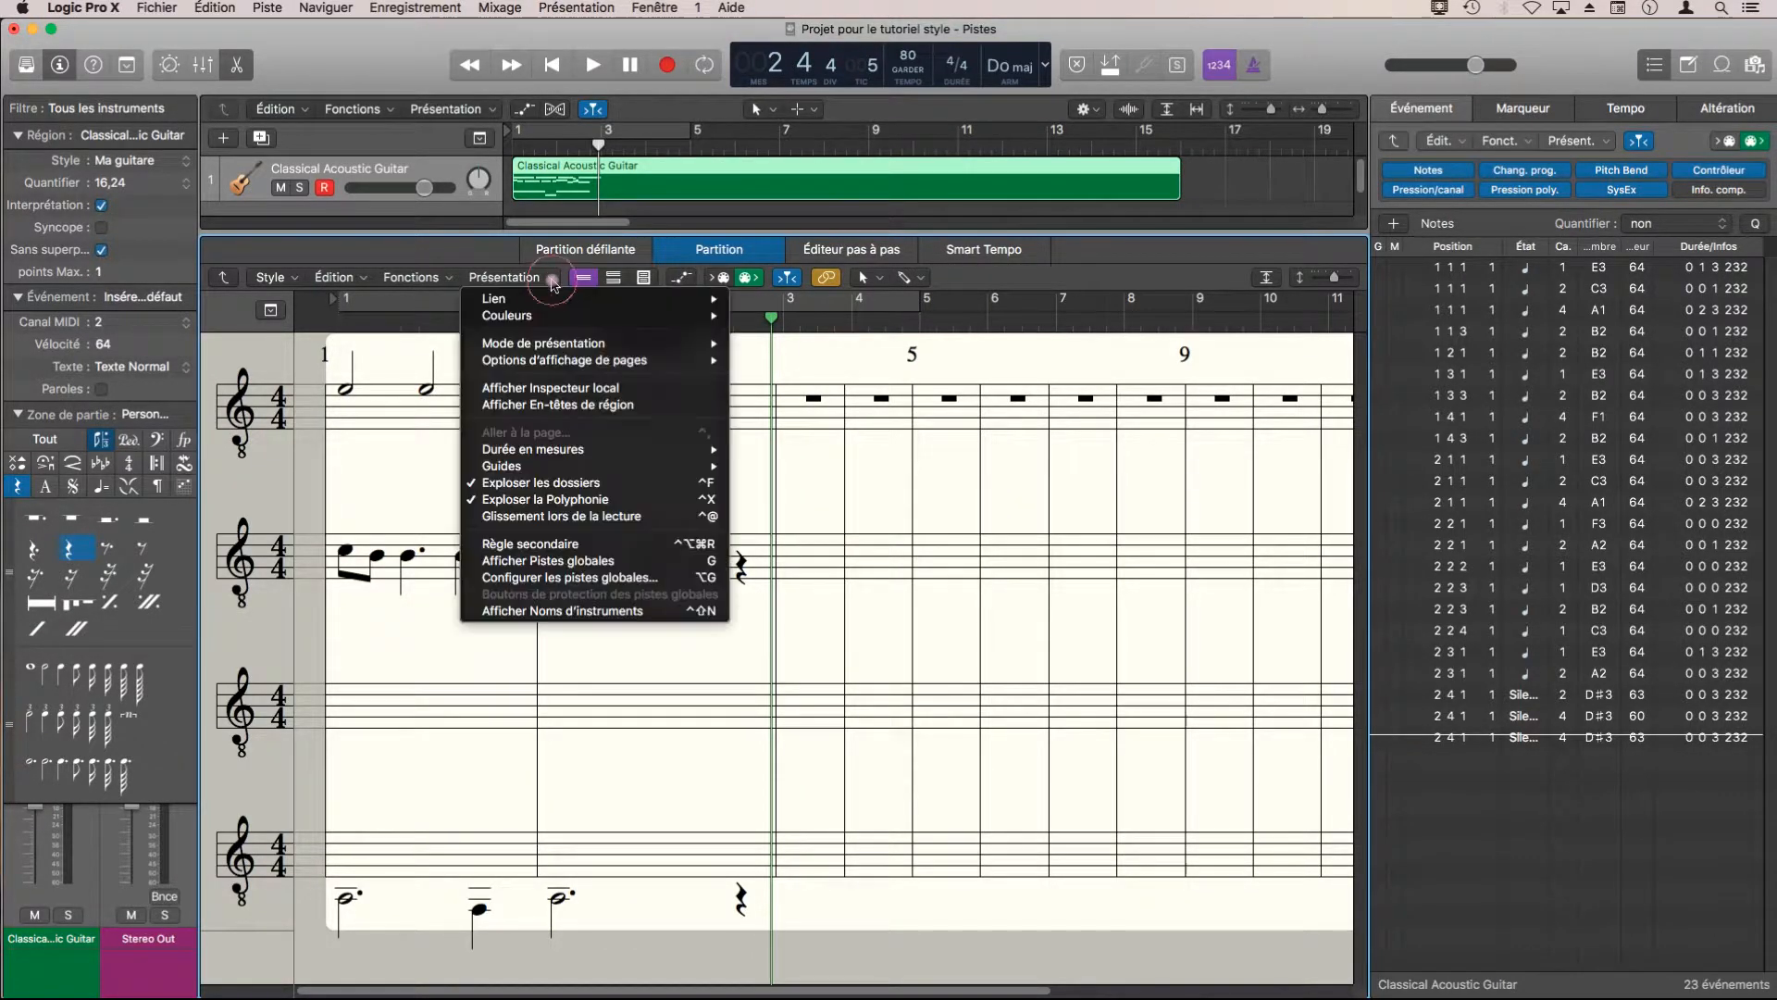
left_click(545, 500)
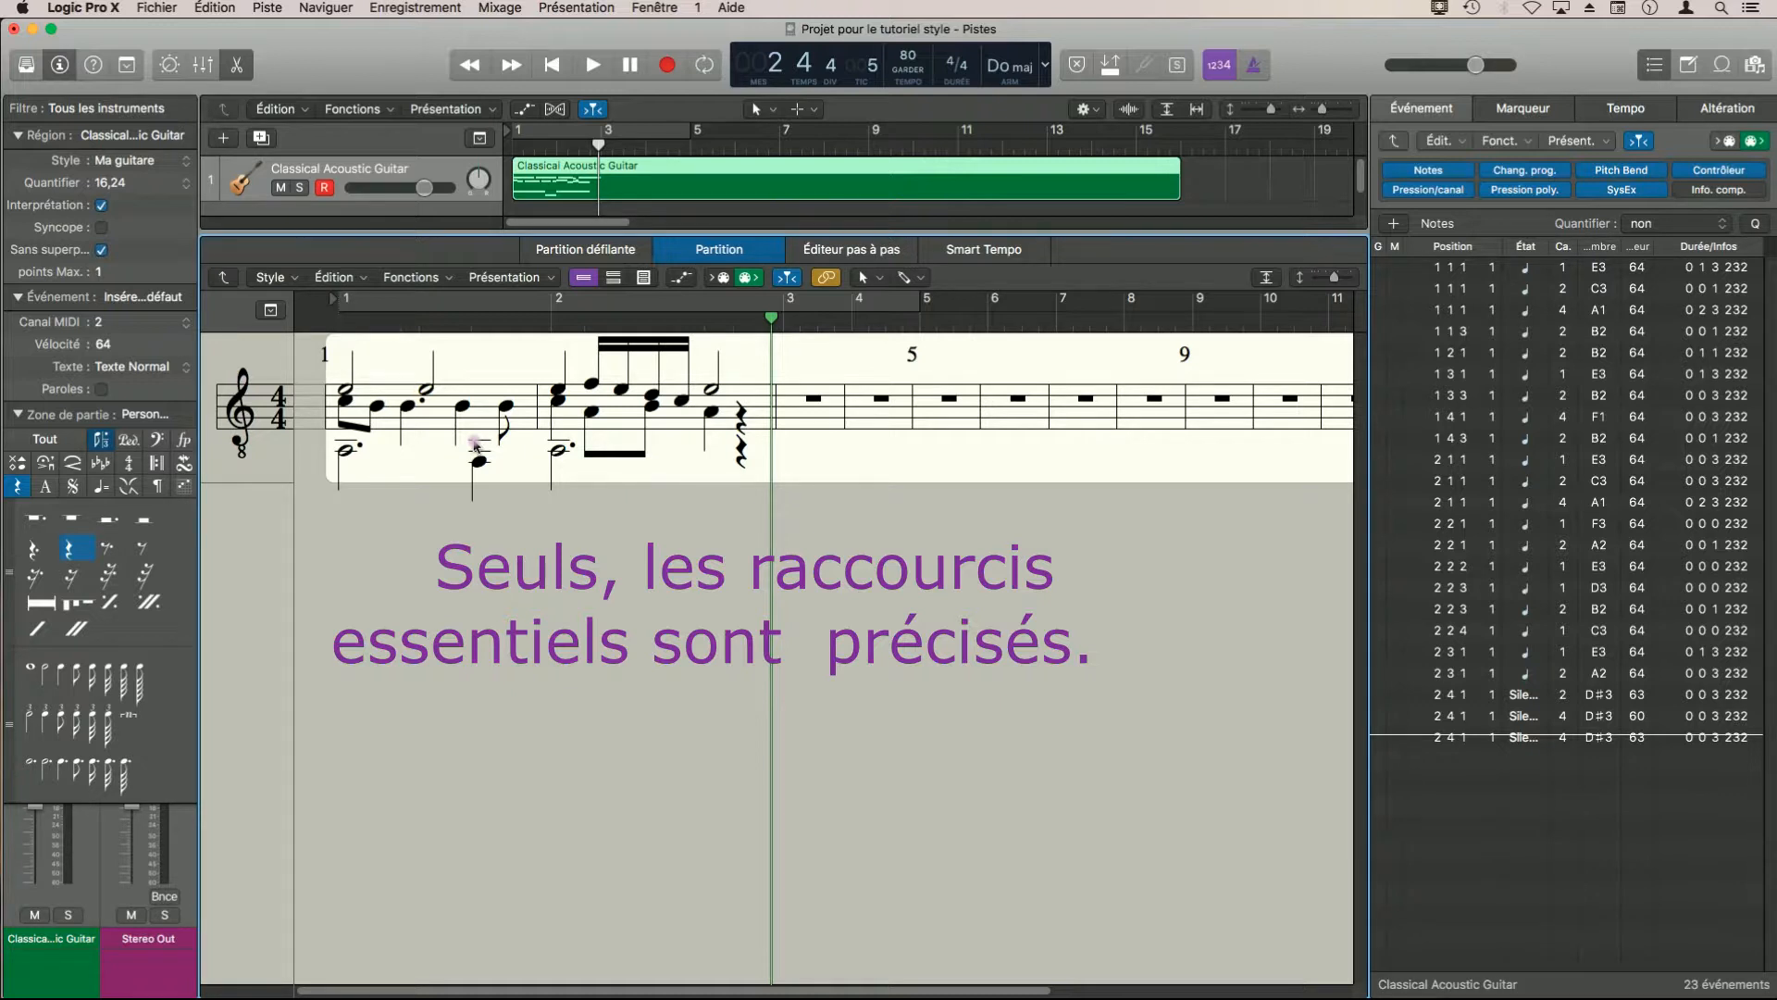
left_click(548, 278)
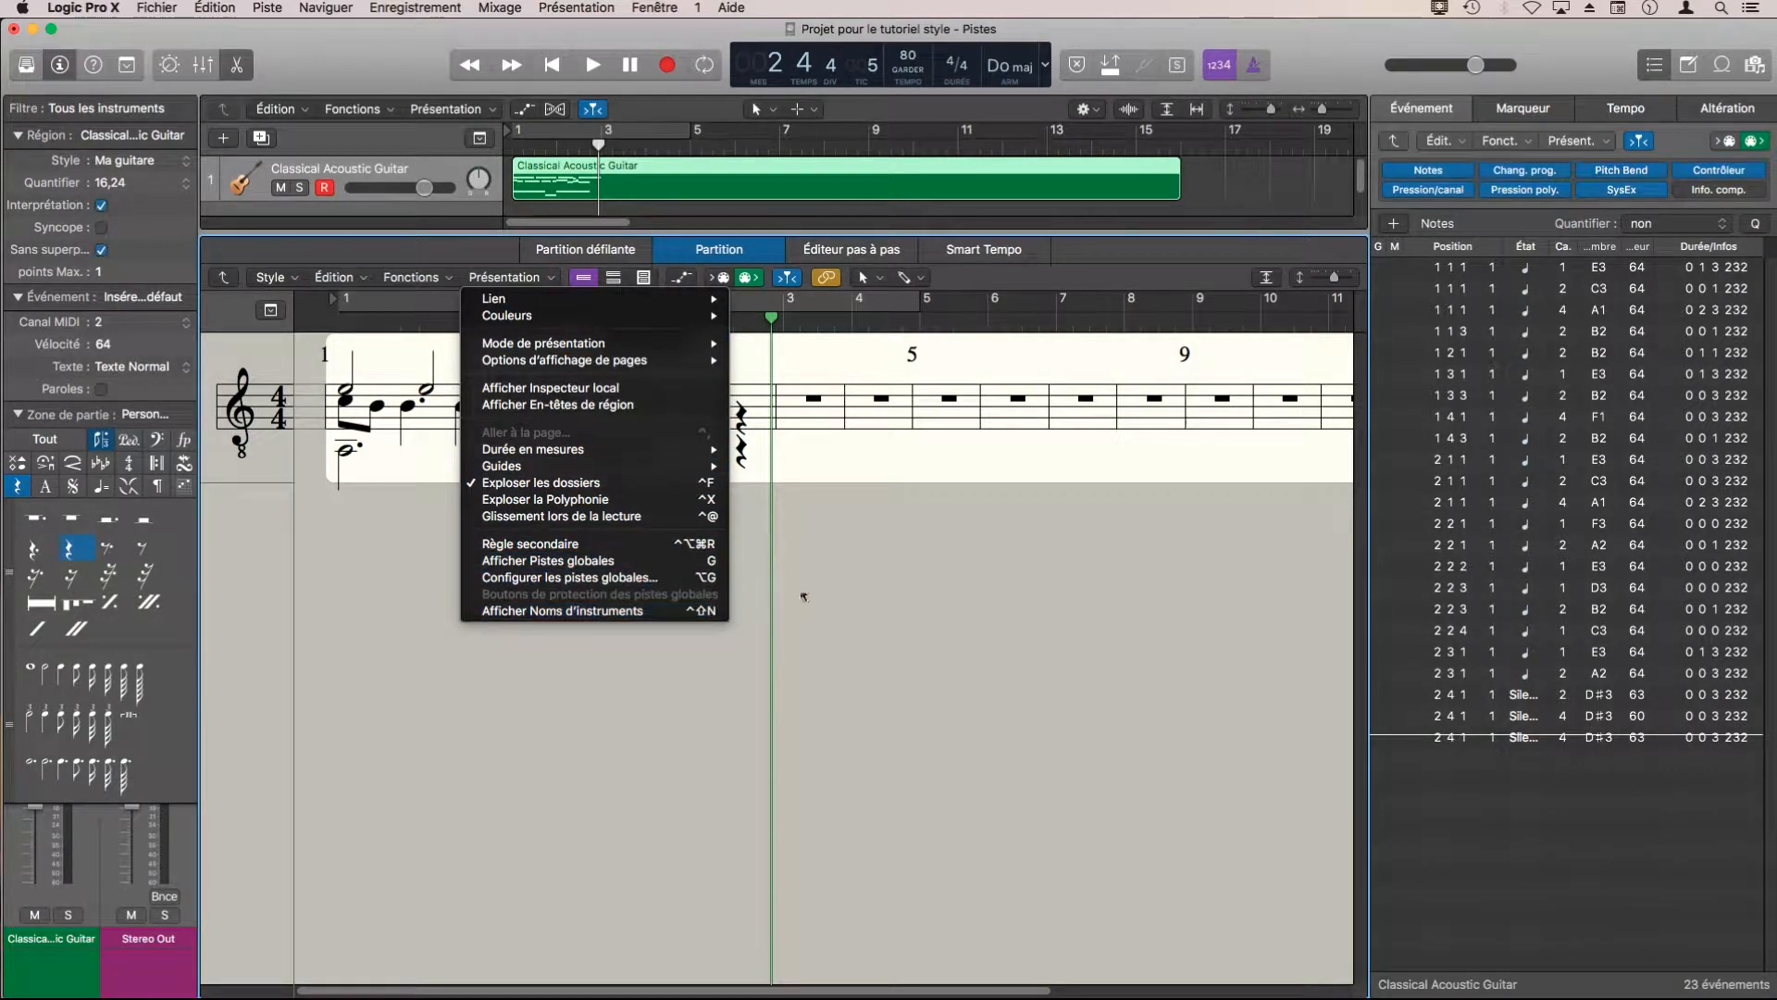
left_click(870, 572)
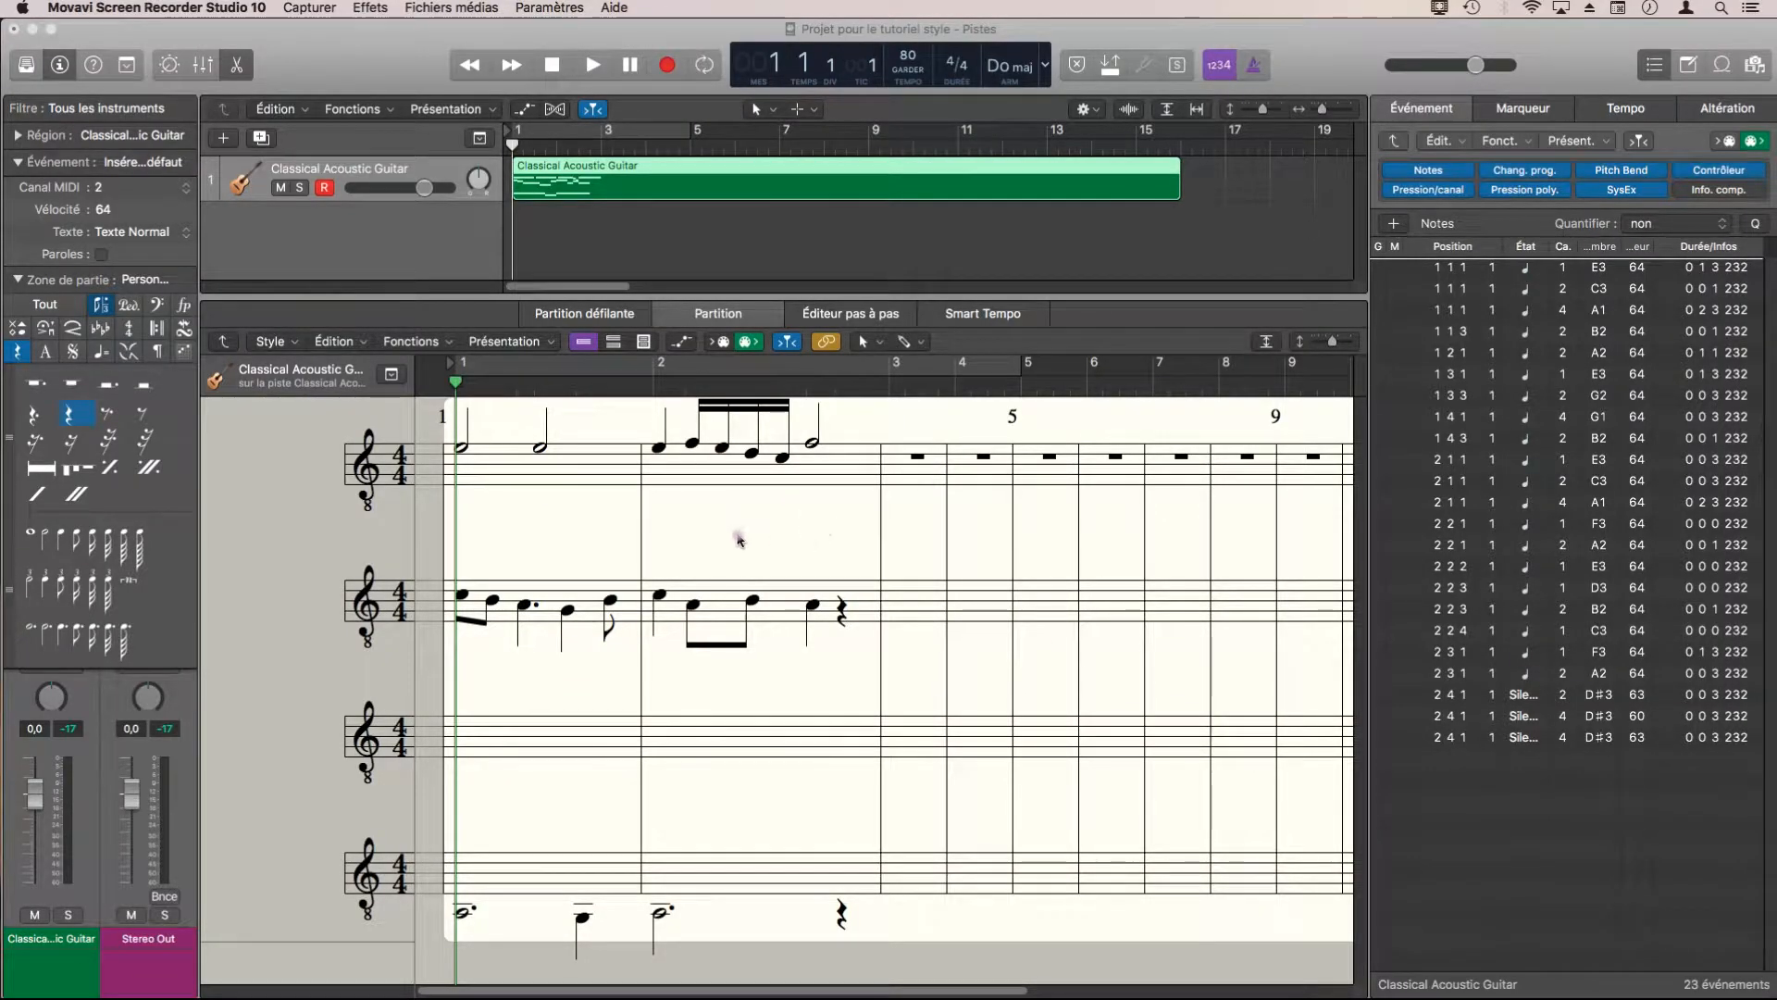
Try toggling the exploded polyphony with the Tracks area in focus, and merge and re-explode the staves with the score in focus.
left_click(612, 197)
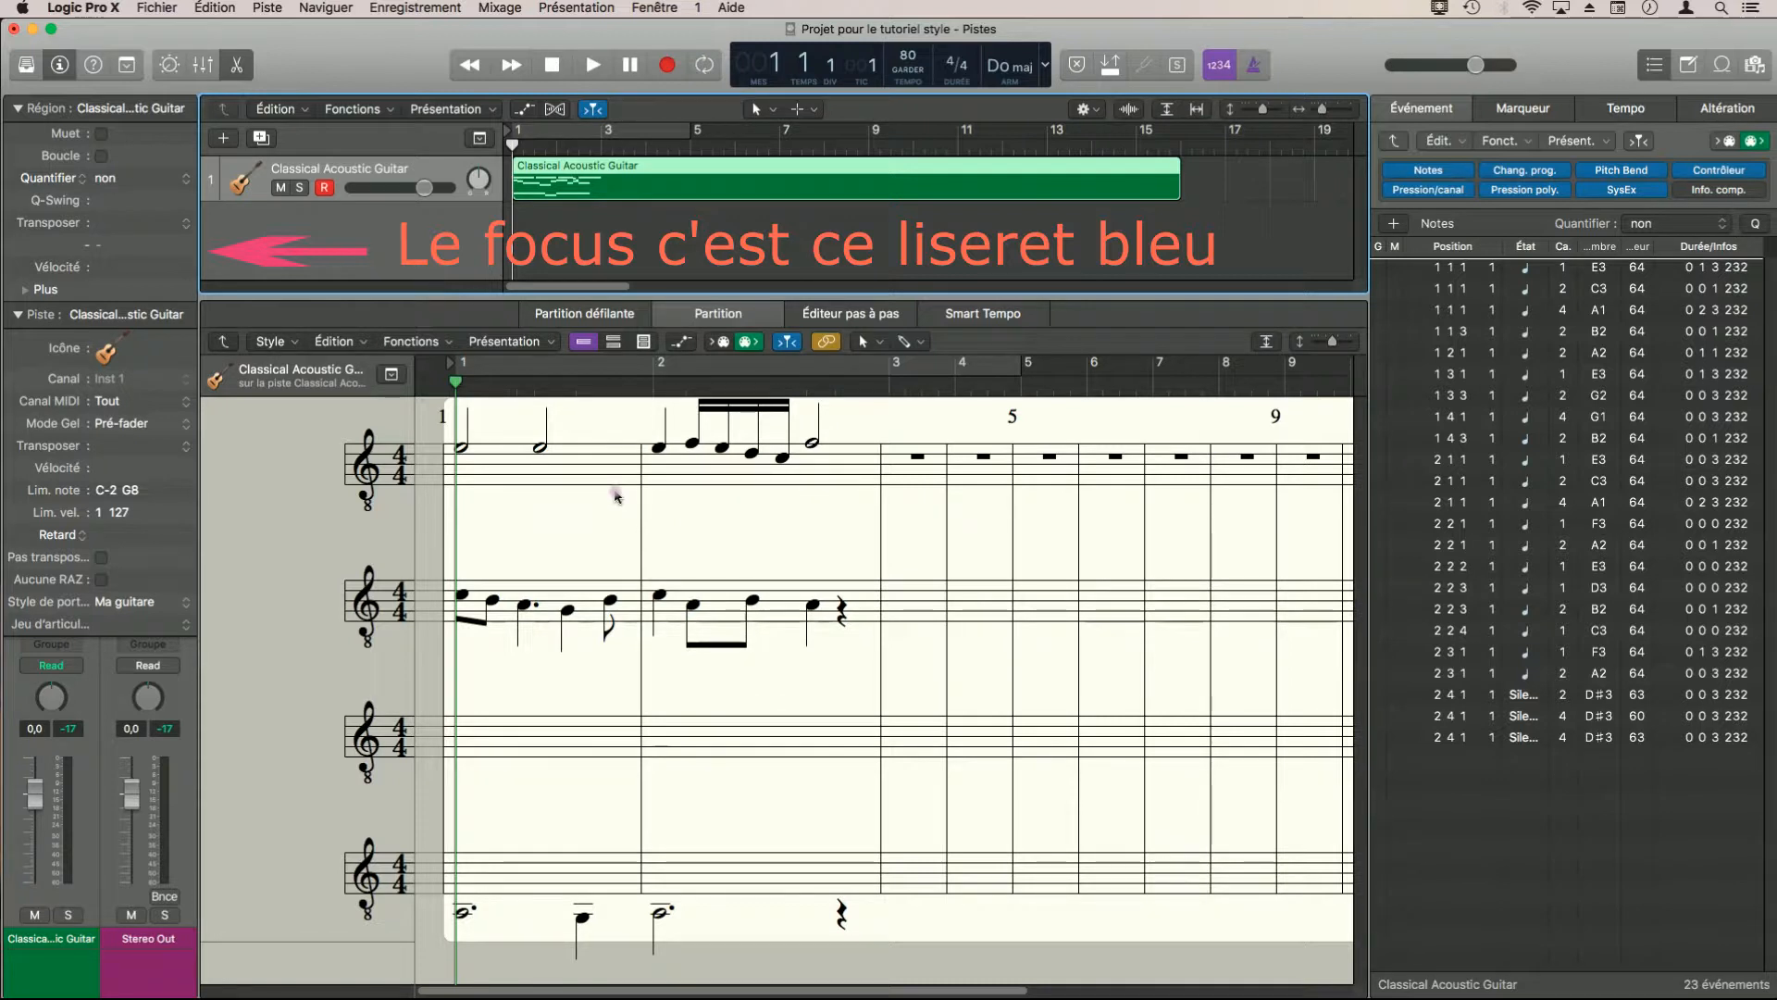
key("ctrl+x")
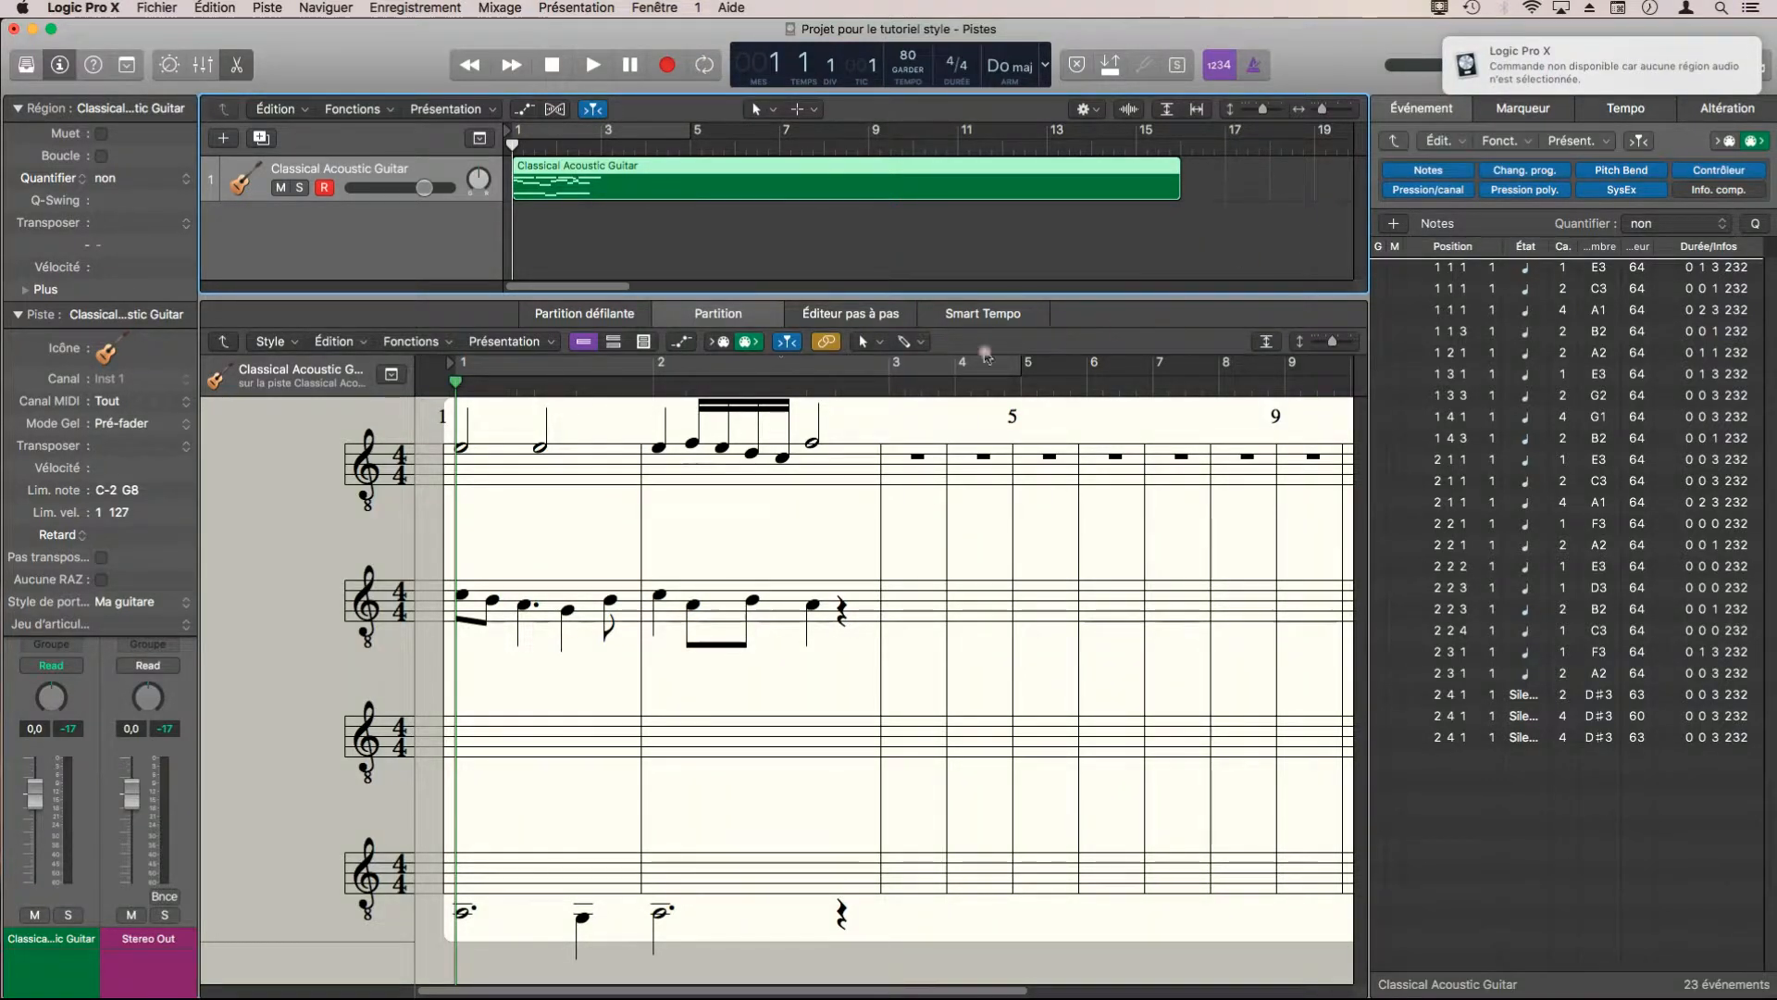
left_click(743, 544)
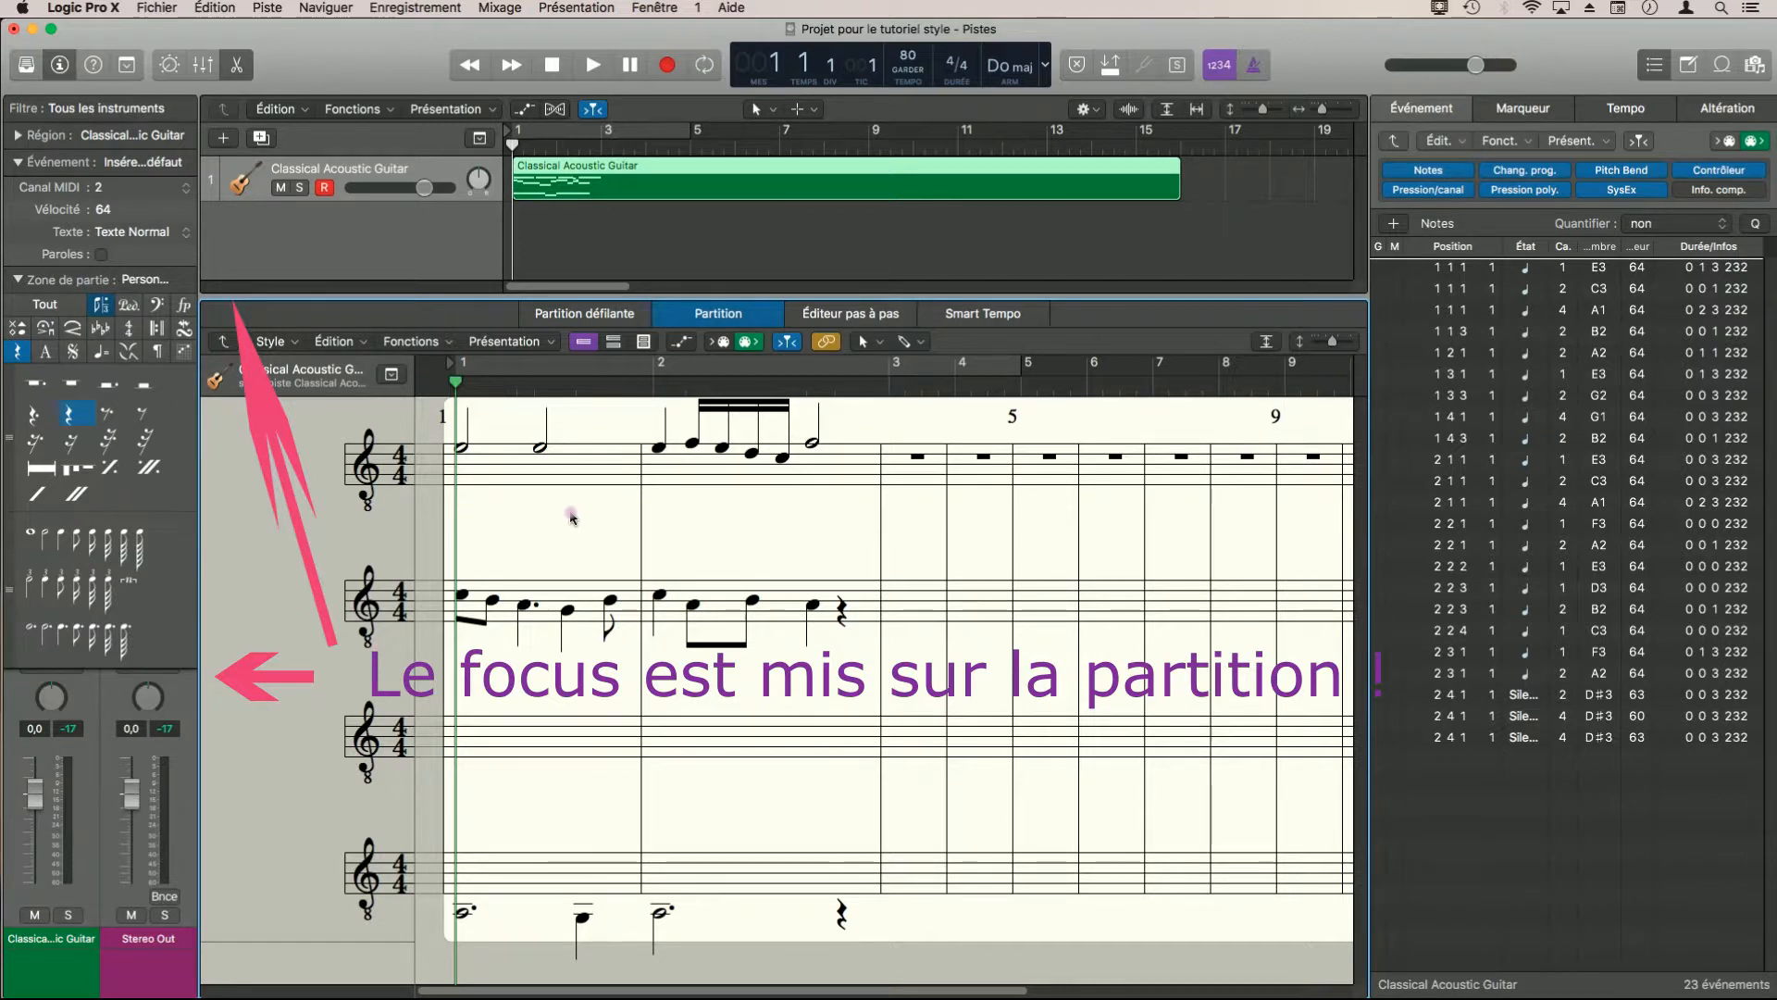
key("ctrl+e")
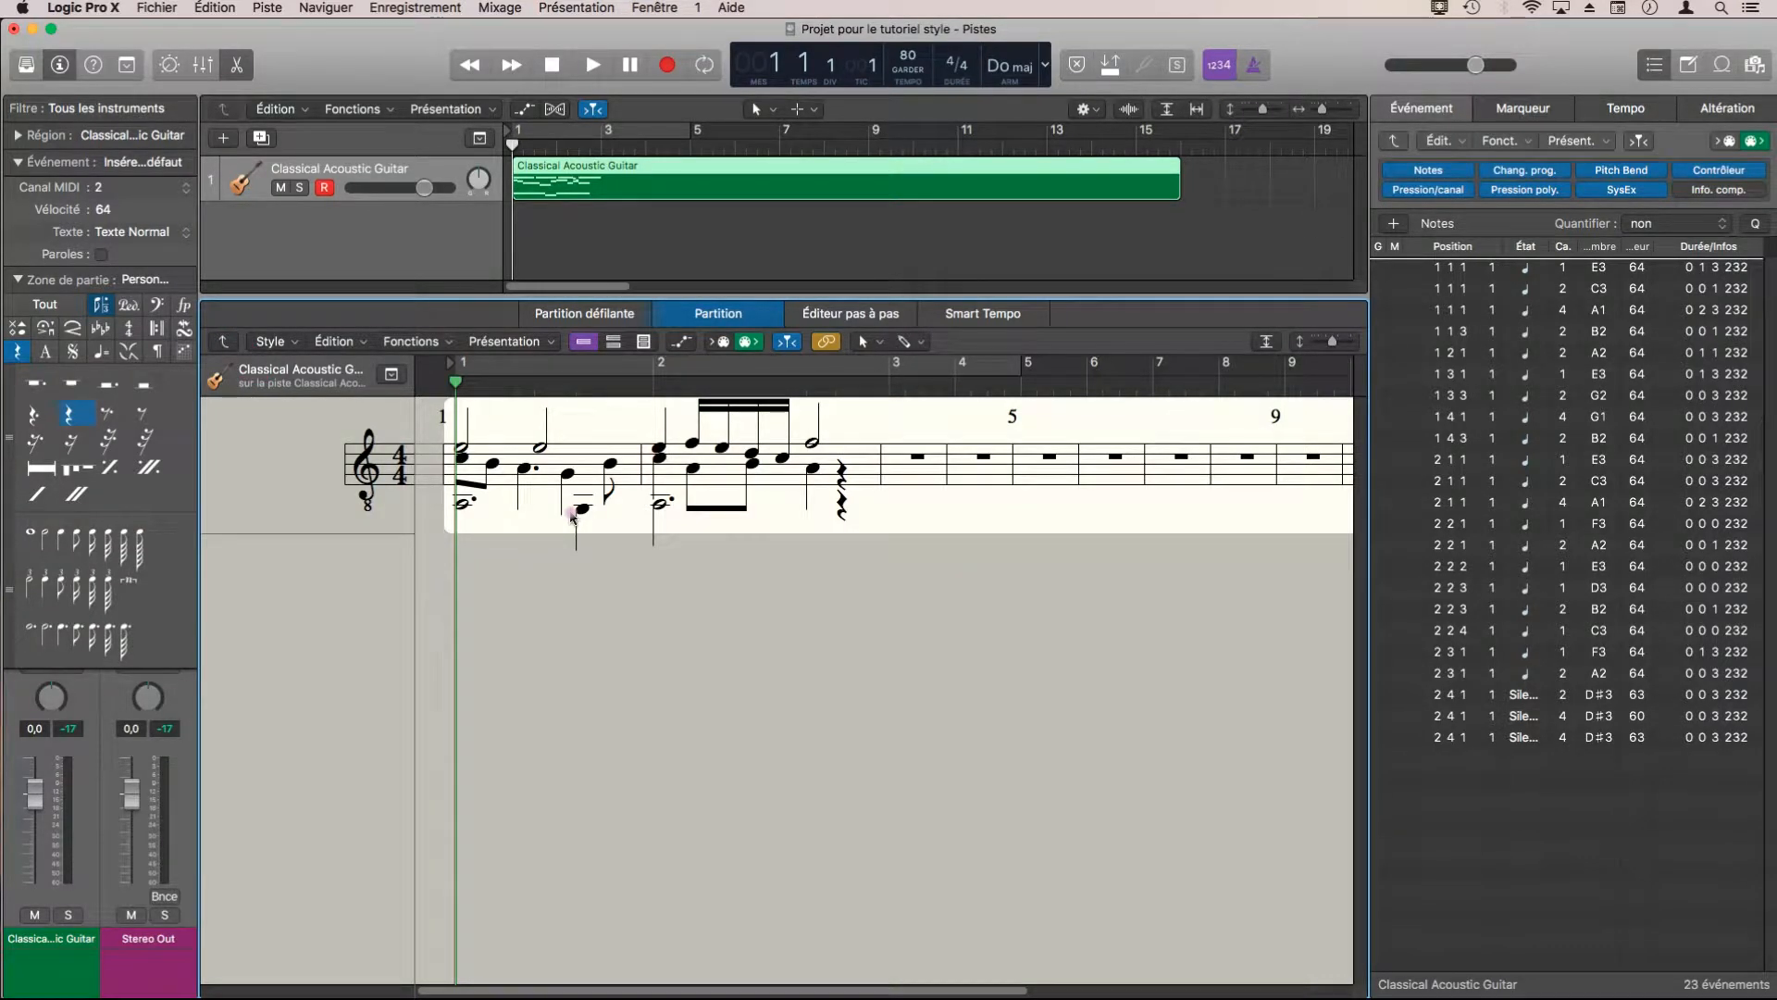
key("ctrl+e")
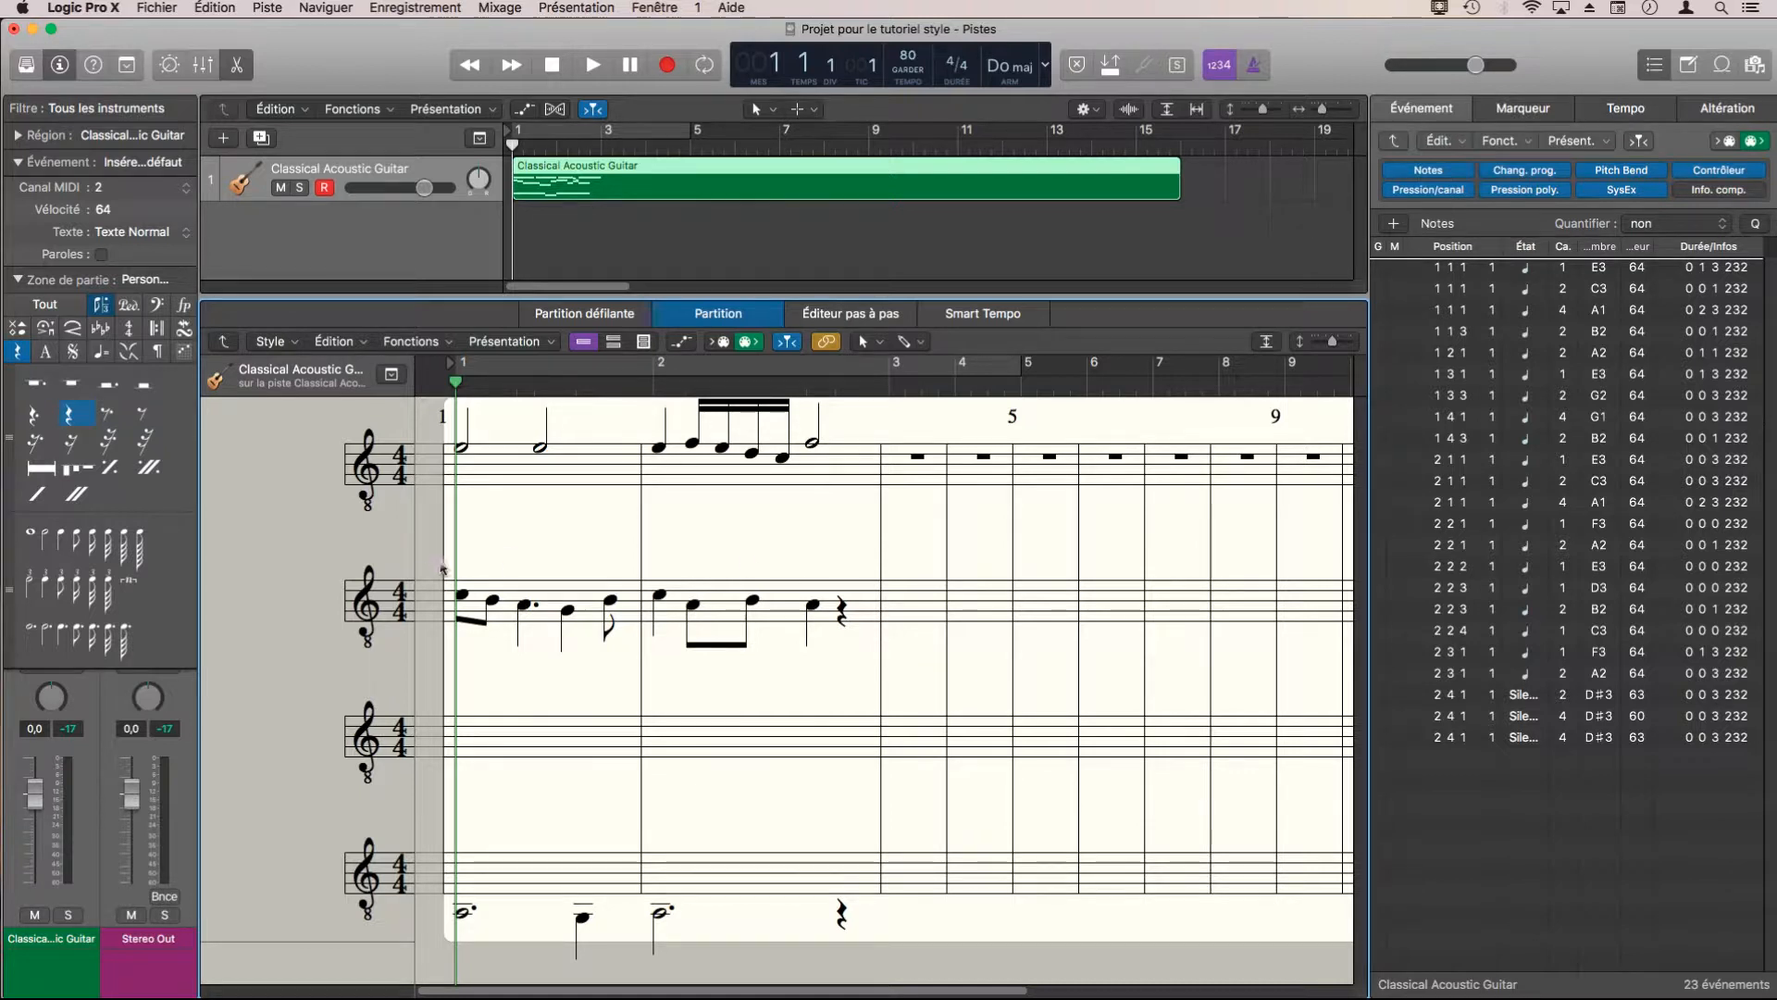
Move all notes on the second staff to MIDI channel 3, return them to channel 2, and deselect them.
left_click_drag(461, 557, 870, 650)
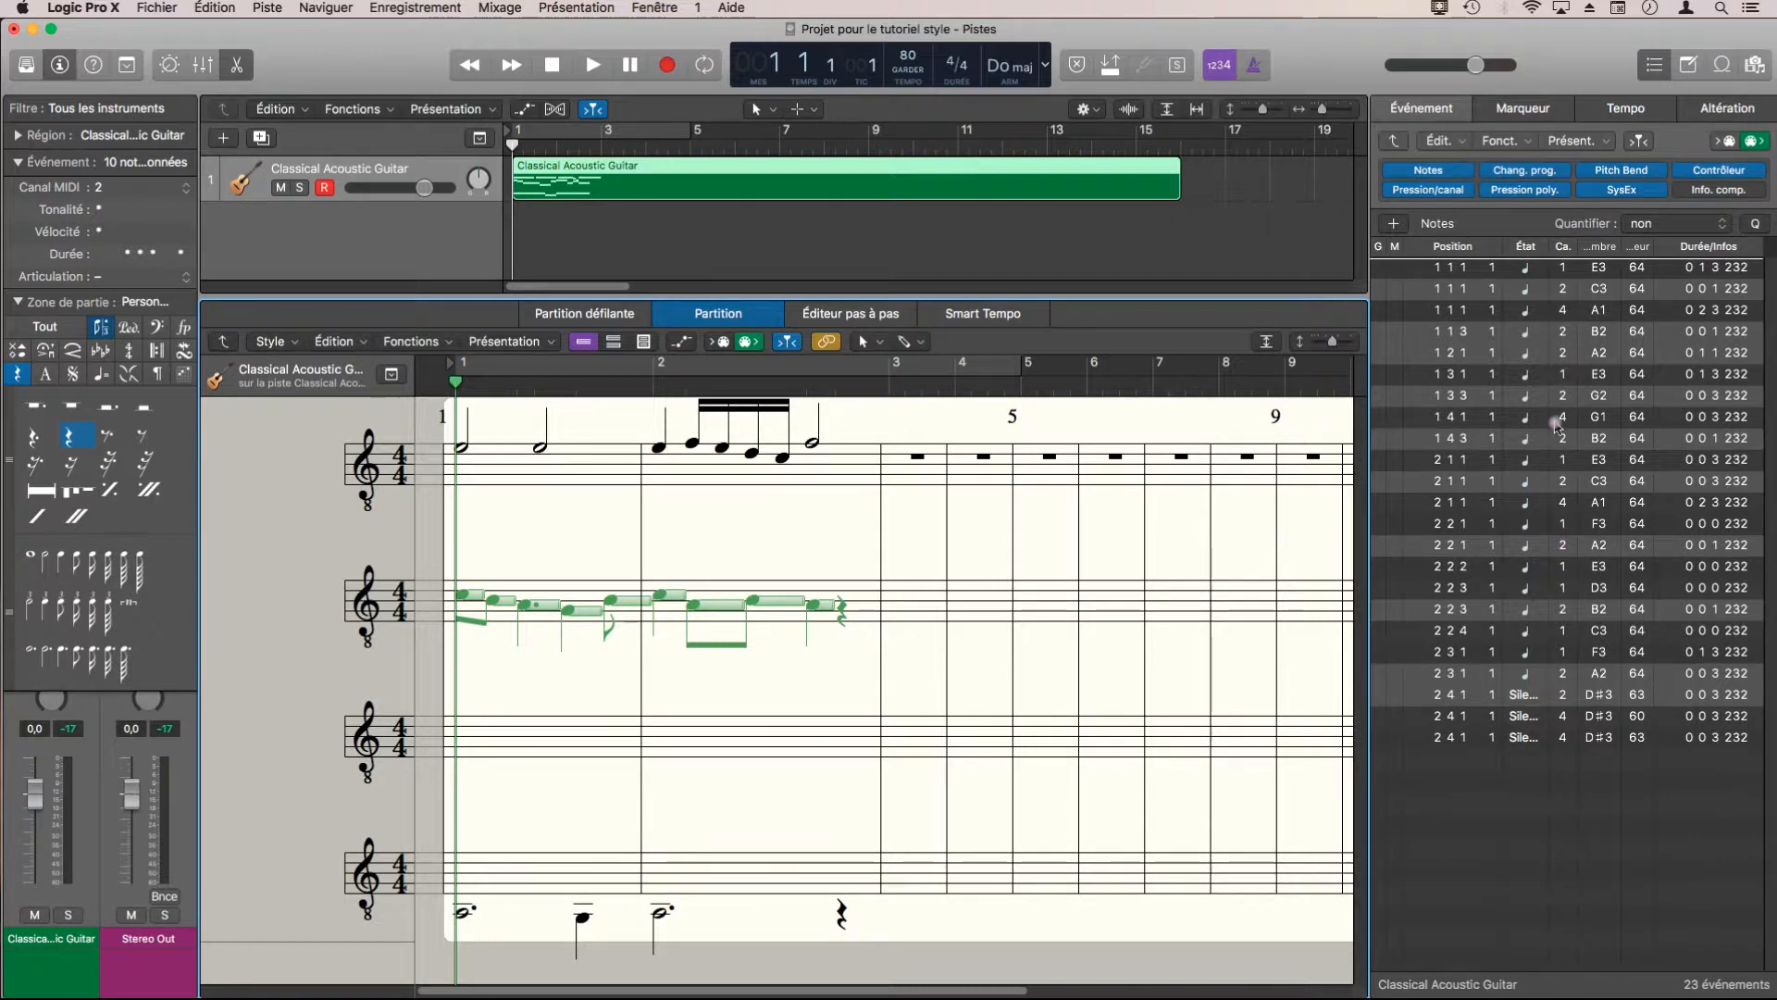
left_click(1563, 546, "shift")
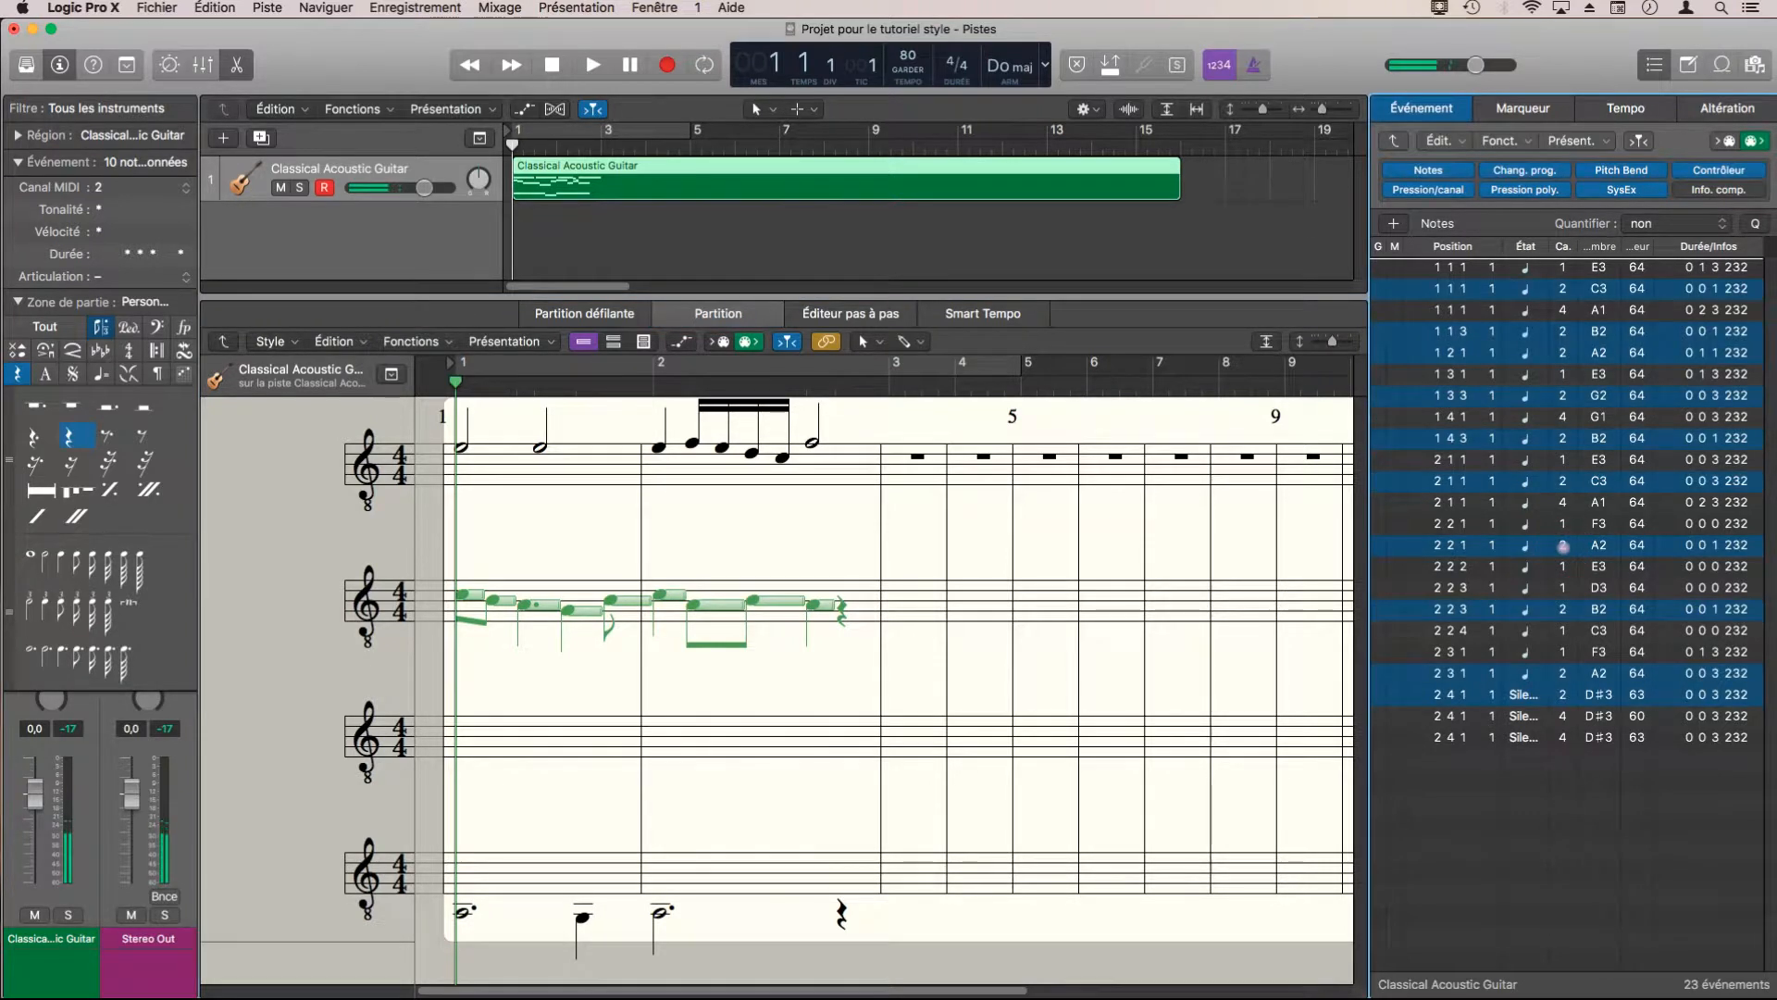
left_click_drag(1563, 546, 1562, 542)
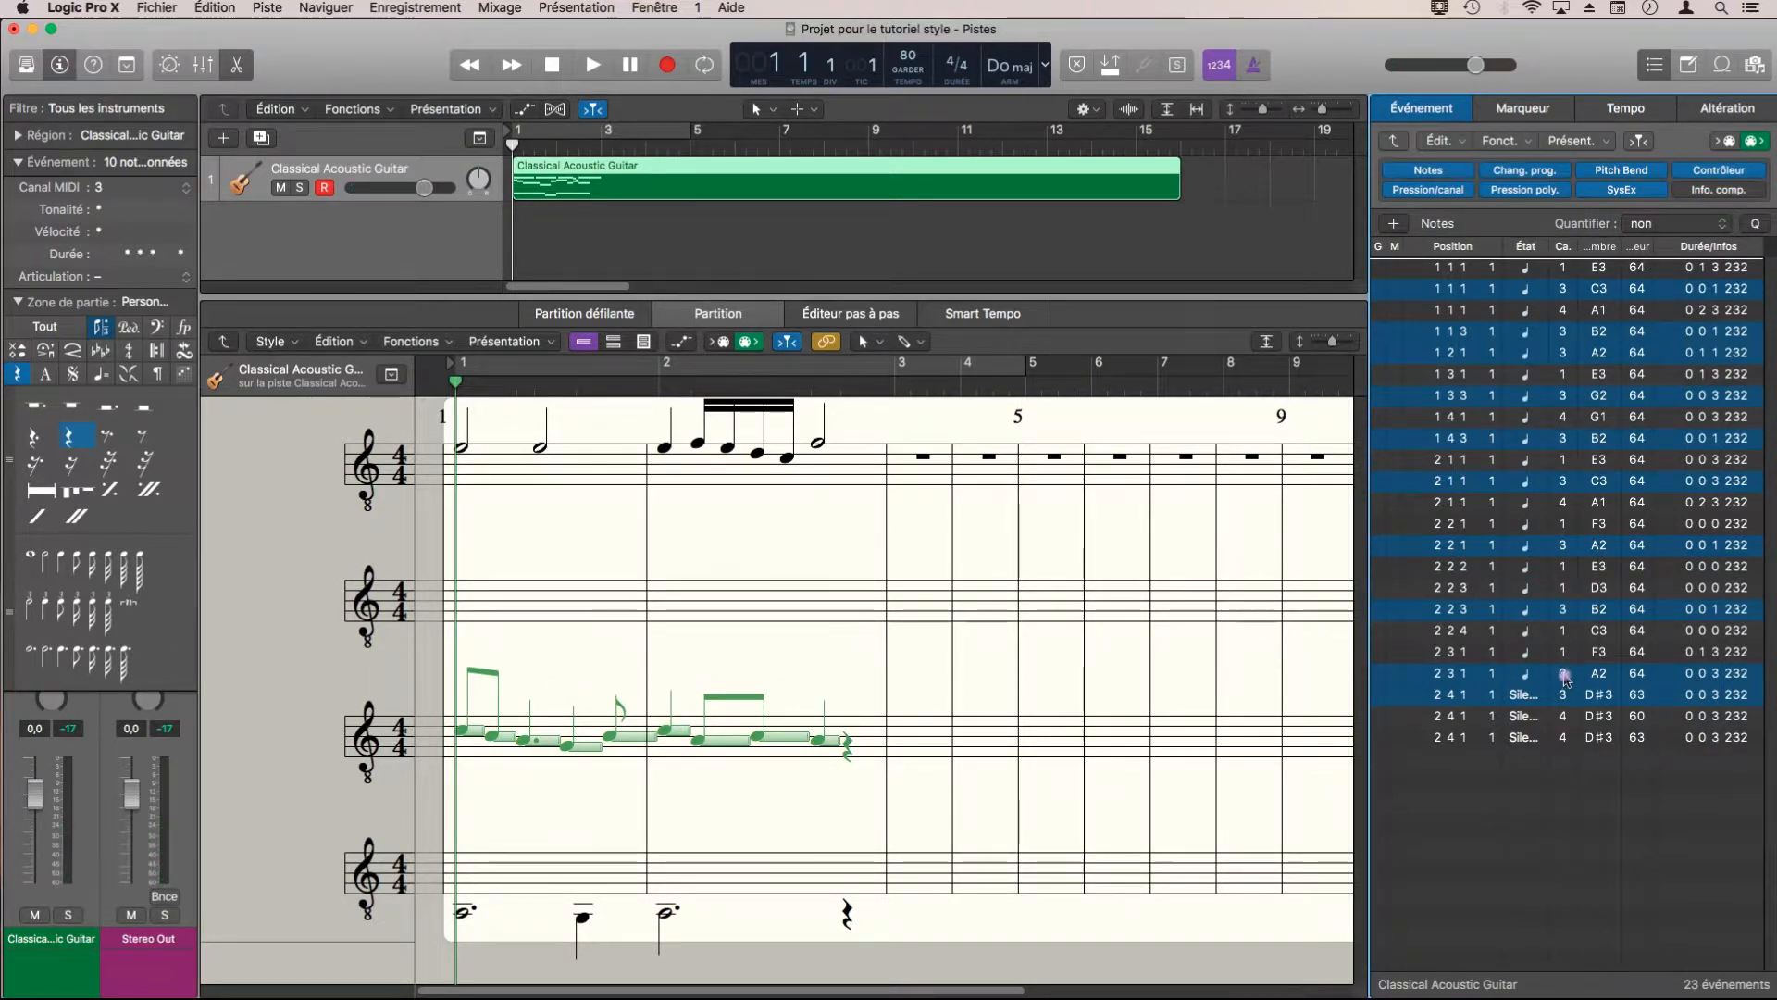
left_click_drag(1563, 675, 1563, 680)
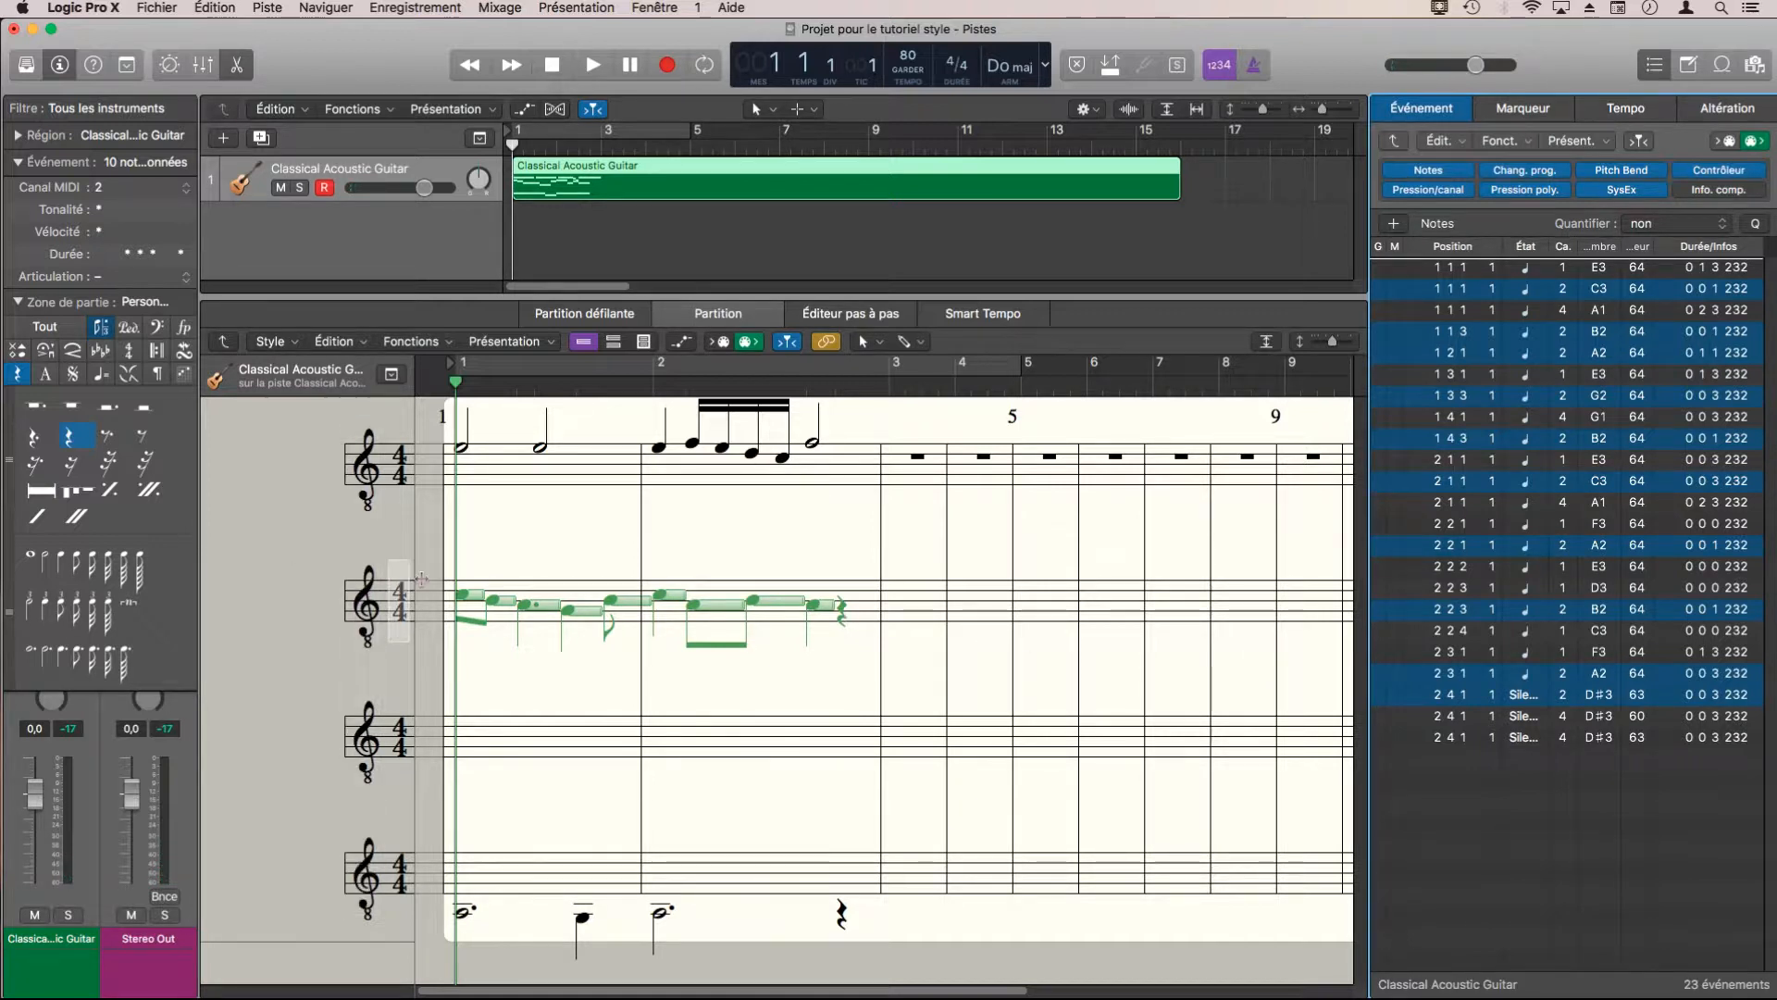
left_click(843, 557)
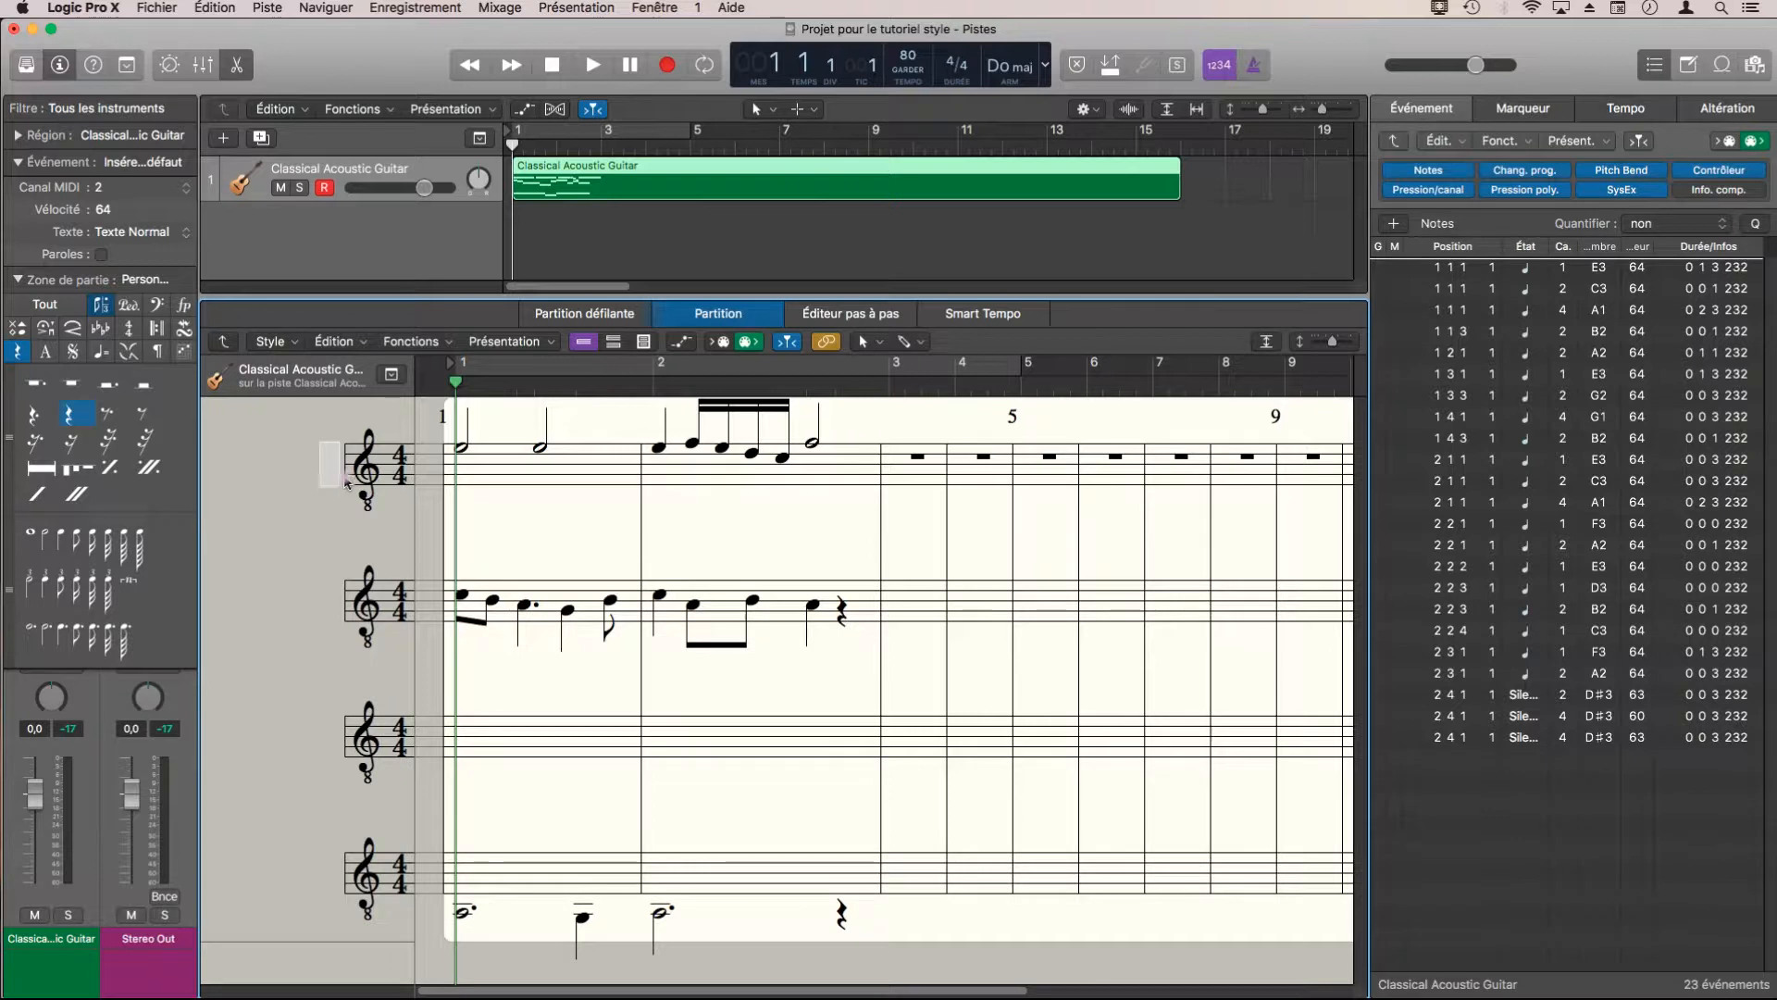
Play the first two bars of the score and stop playback.
key("space")
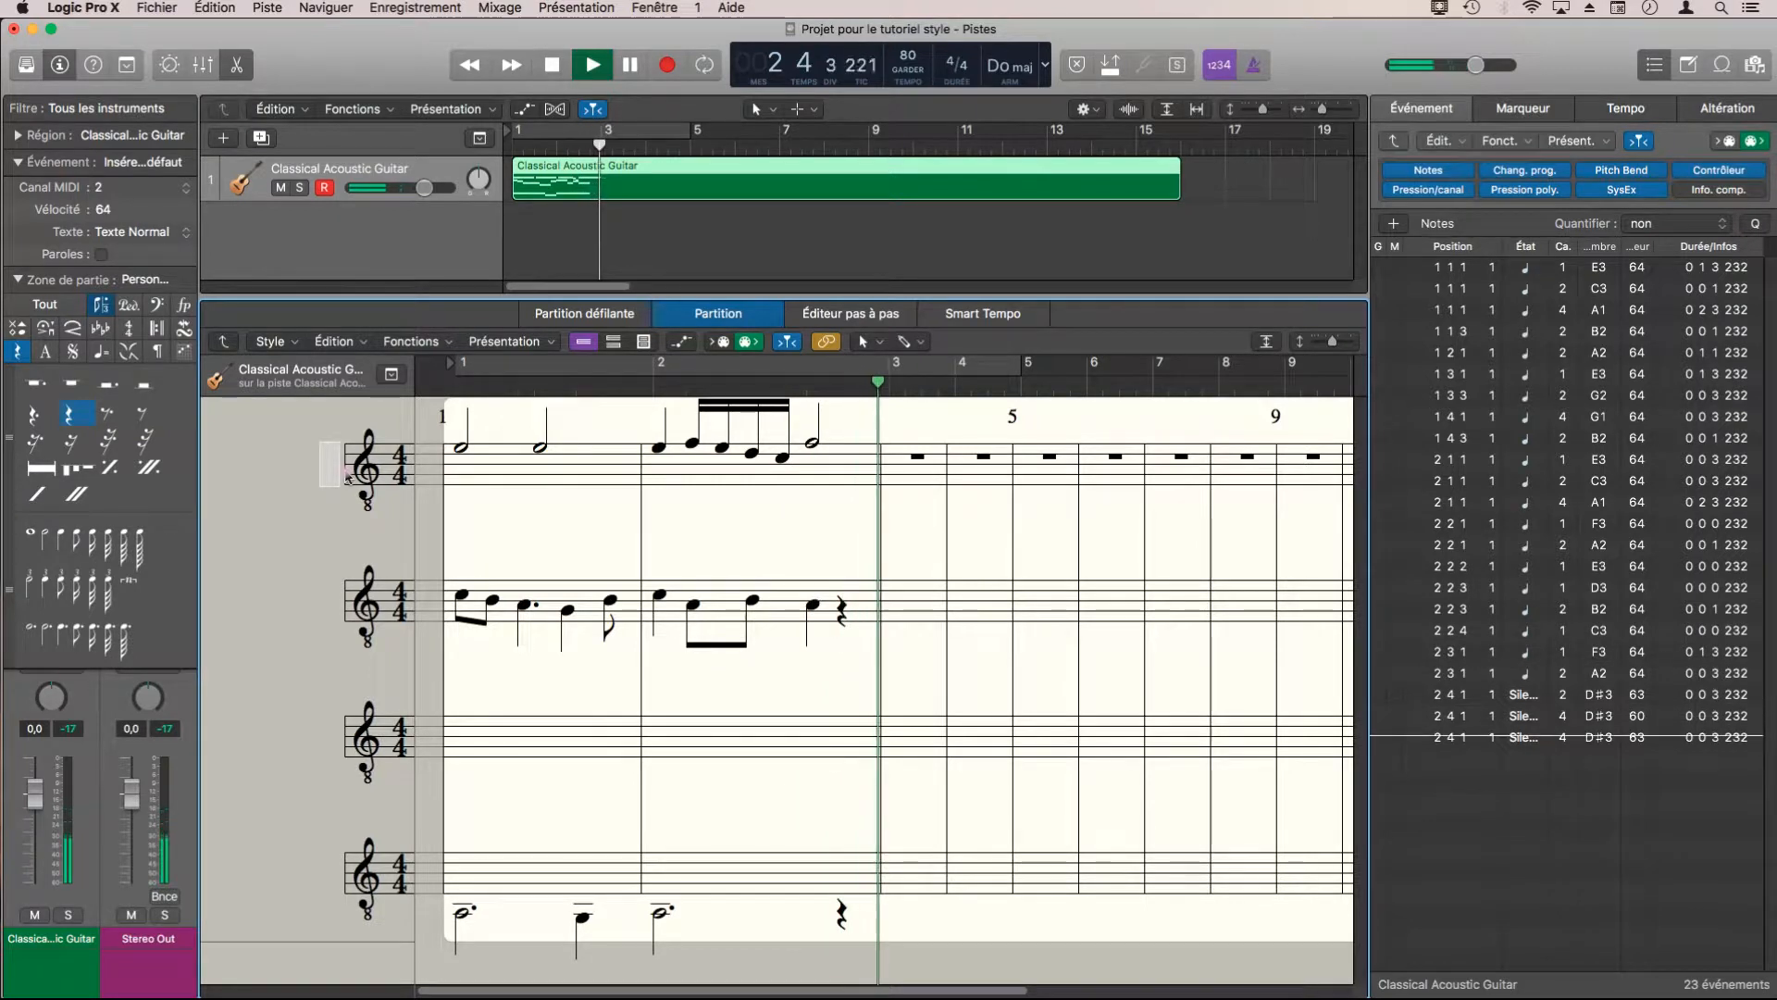
key("space")
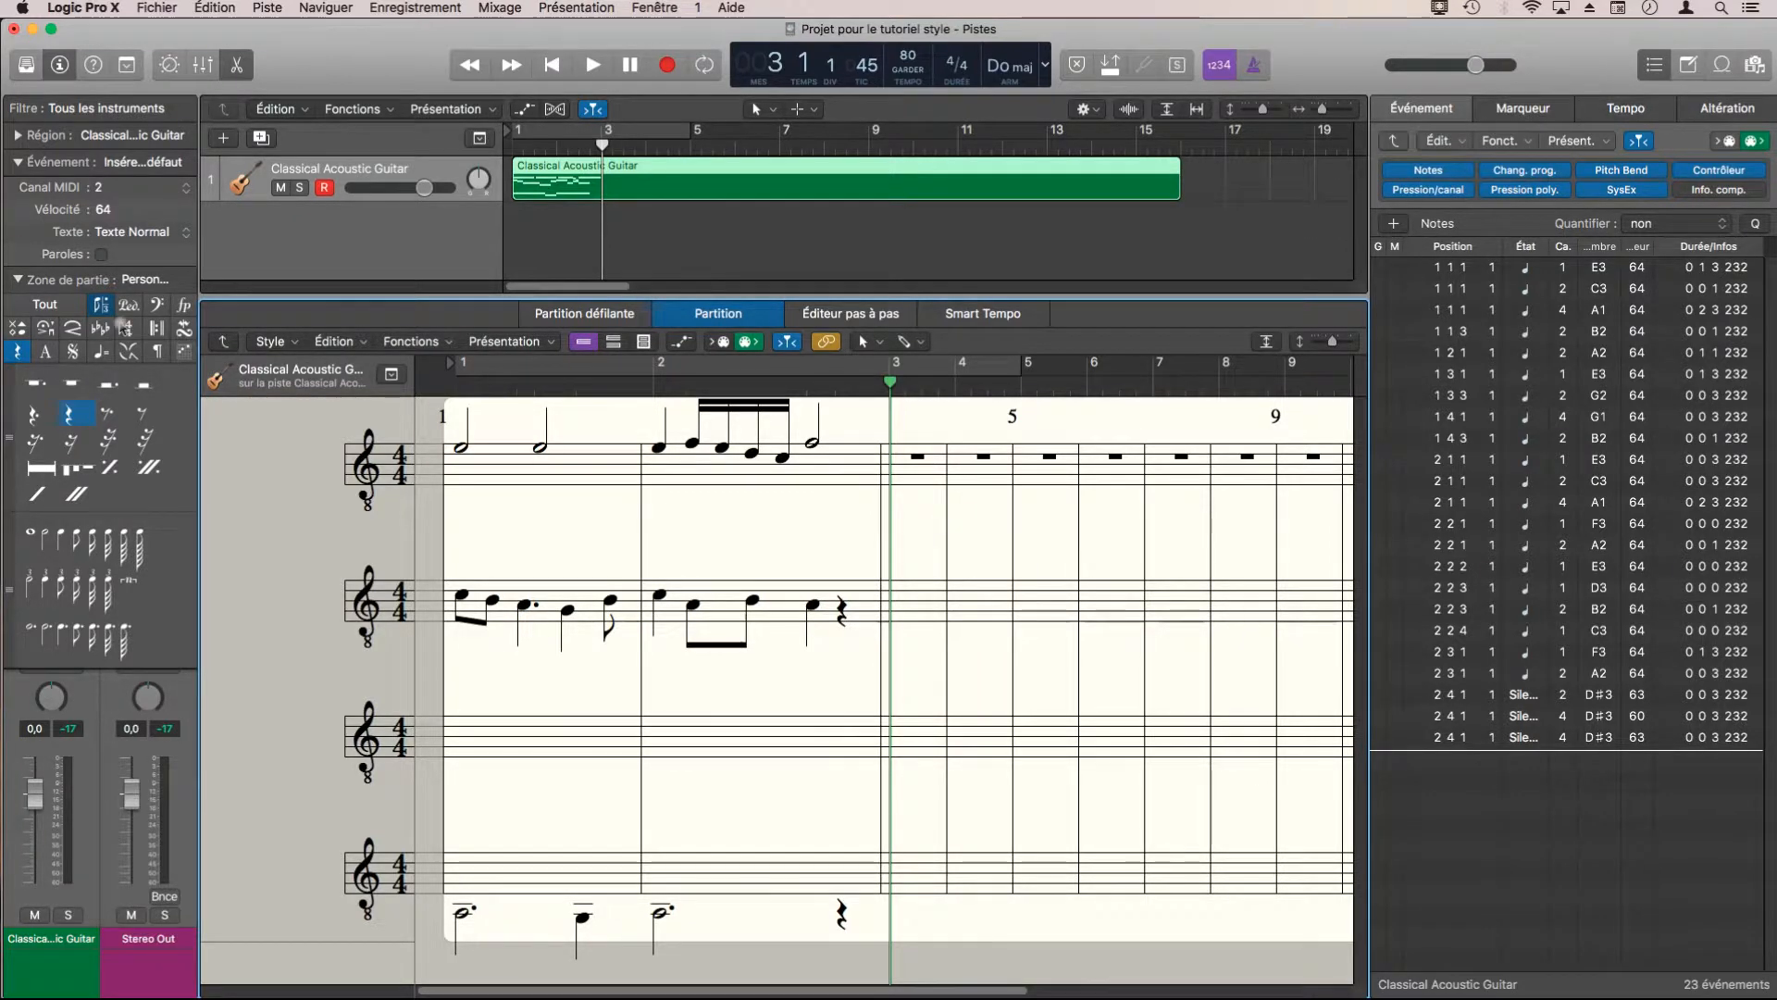
Open the keyboard shortcuts (Raccourcis clavier) window for editing.
left_click(102, 17)
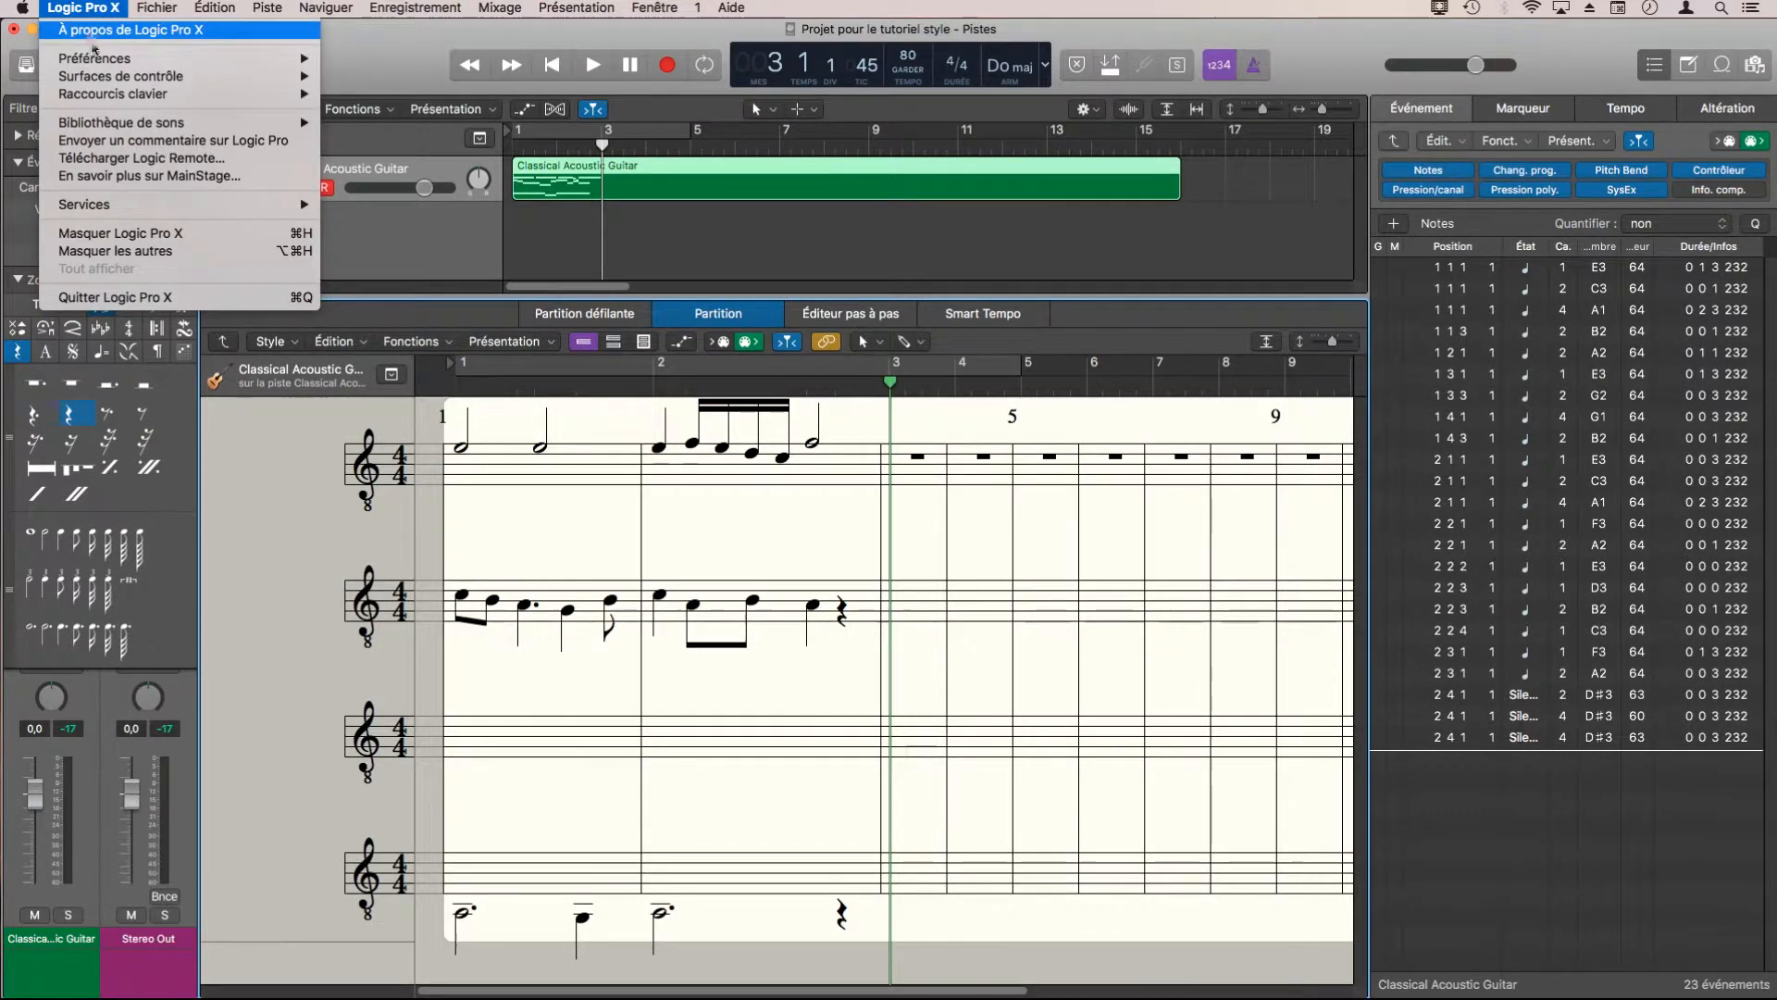
mouse_move(100, 81)
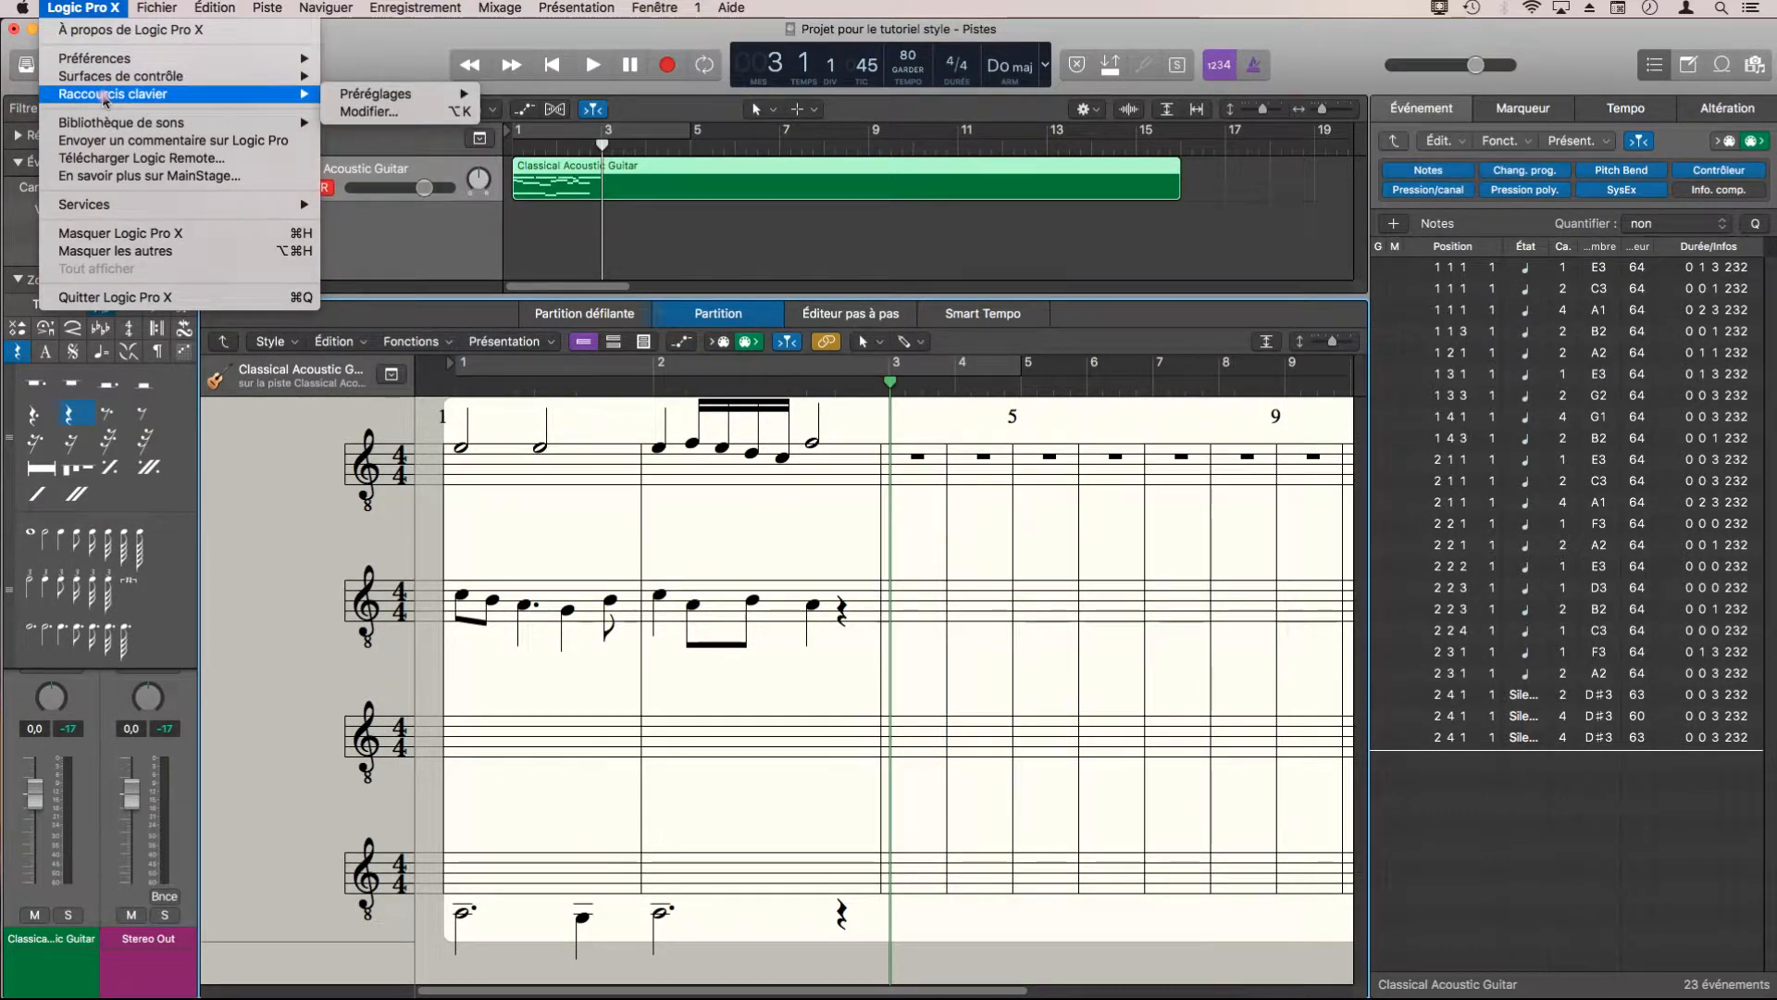
mouse_move(445, 94)
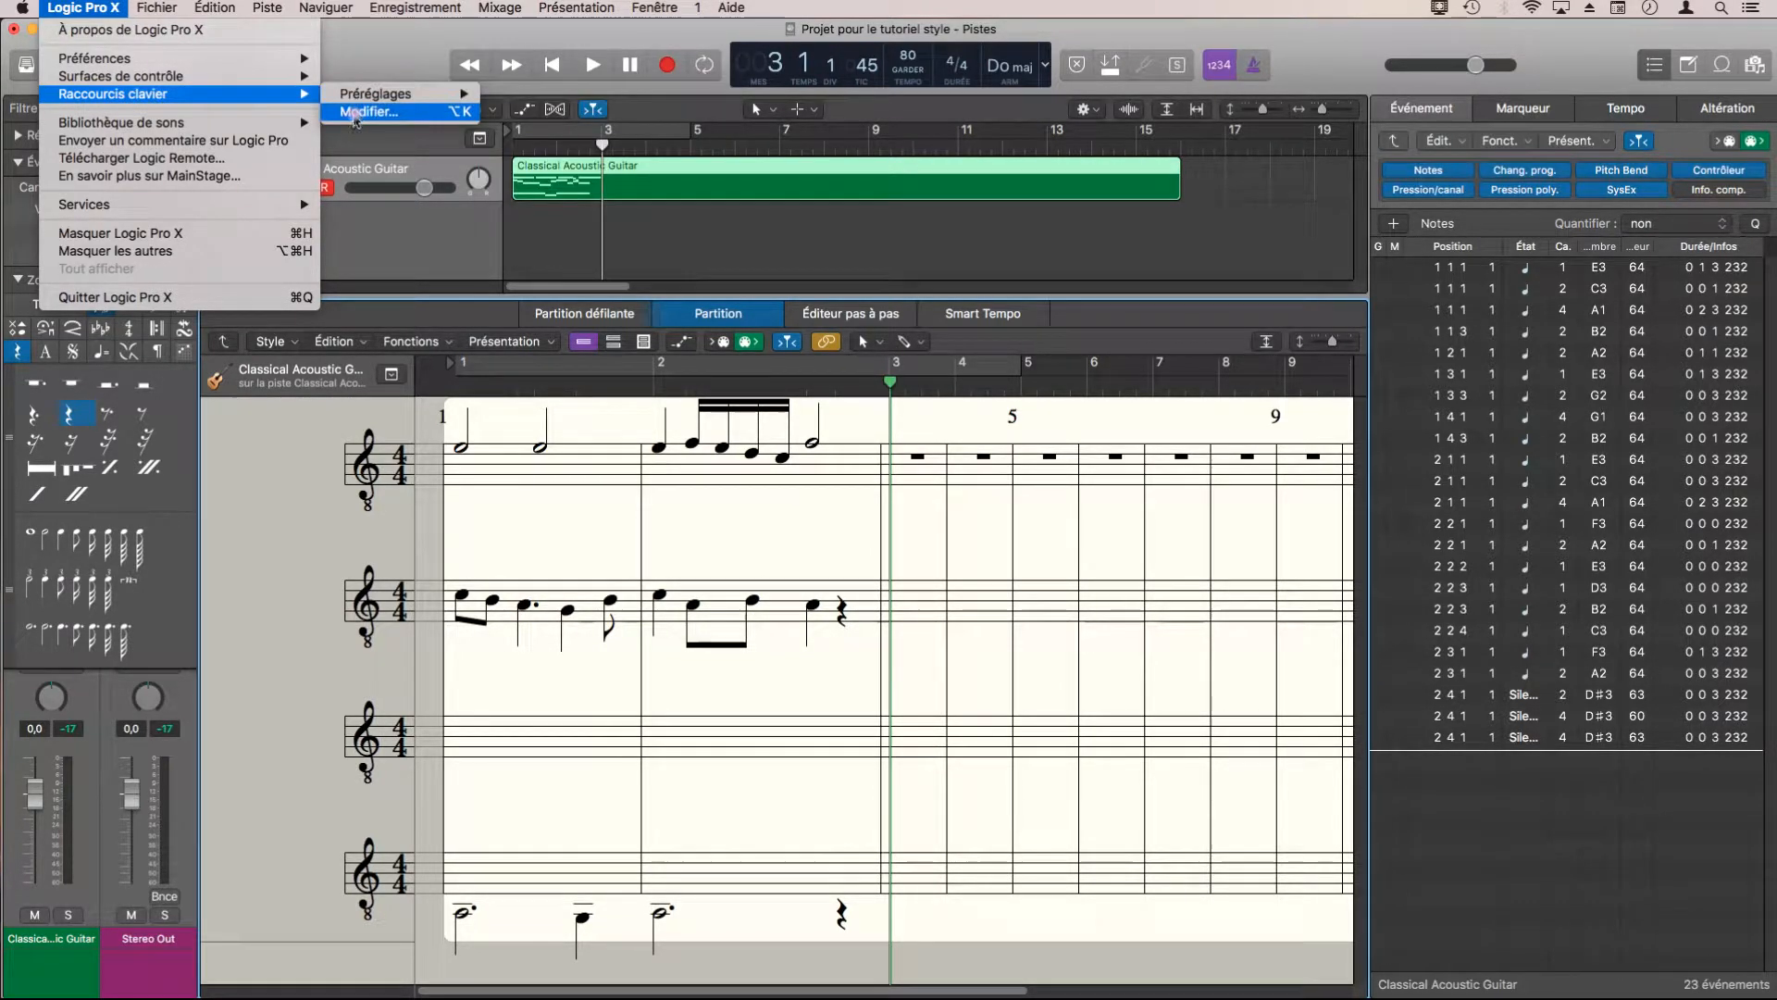
left_click(360, 113)
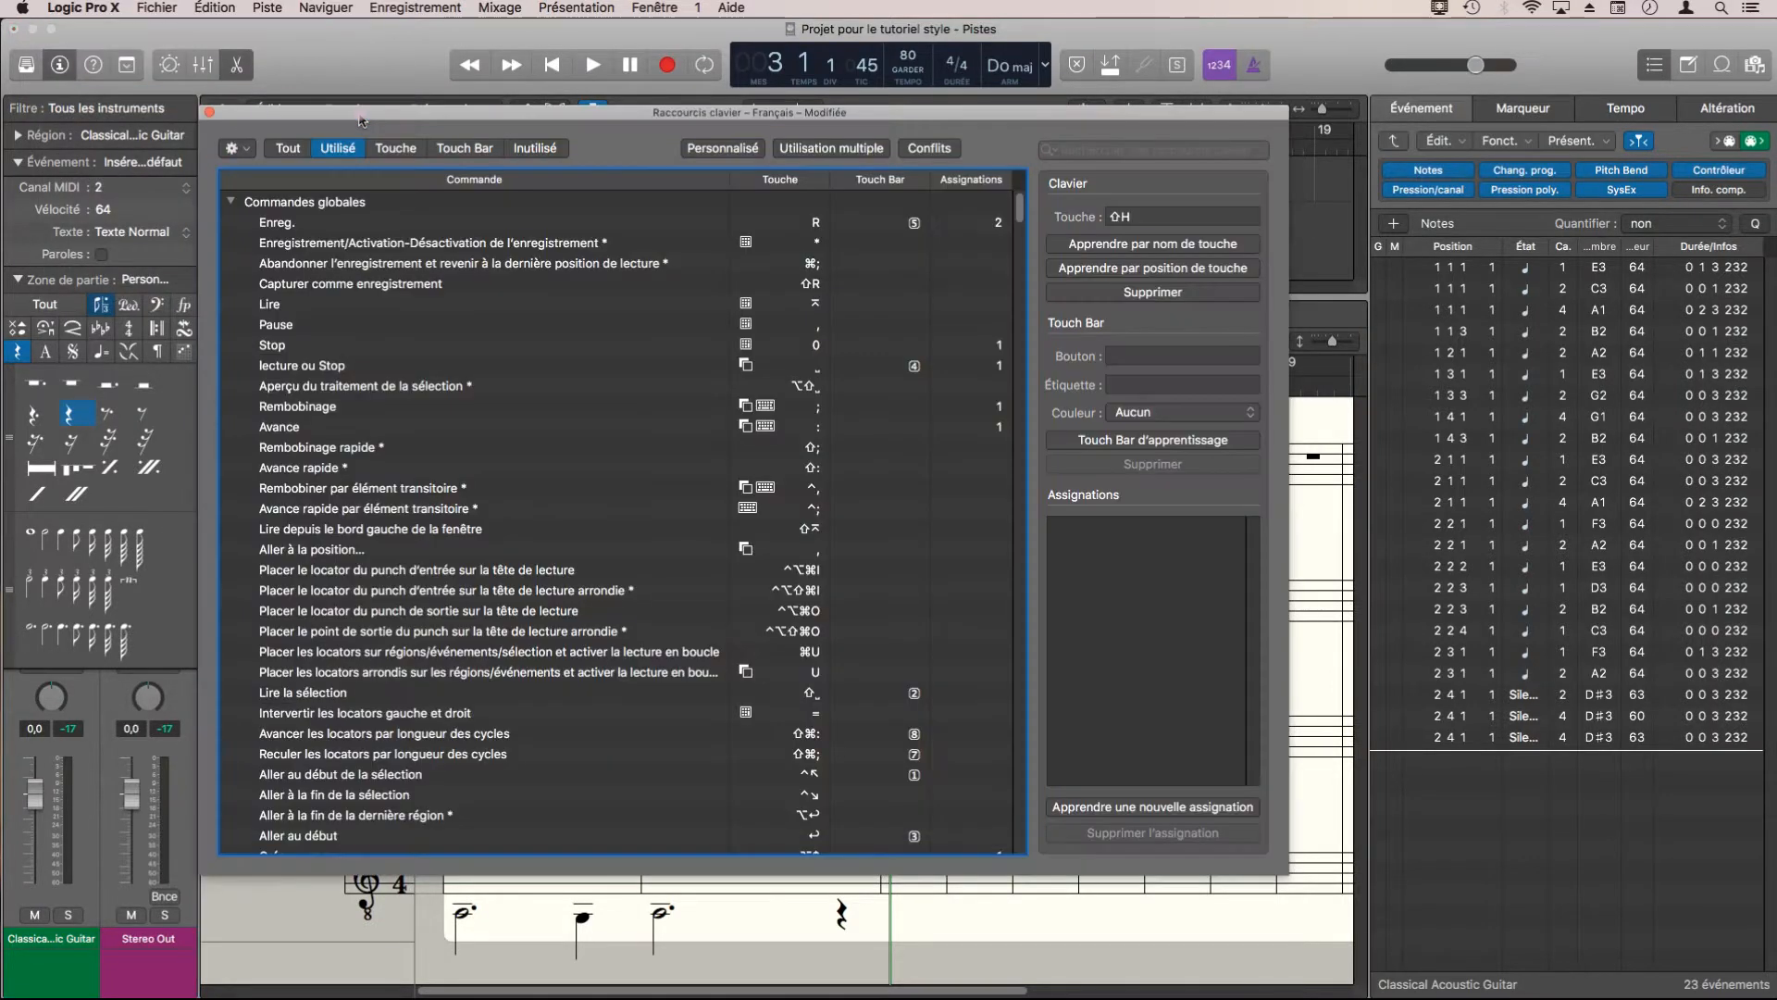
Collapse the five command groups above Éditeurs divers in the shortcut list, from Commandes globales to Pistes de la fenêtre principale et divers éditeurs.
left_click(231, 203)
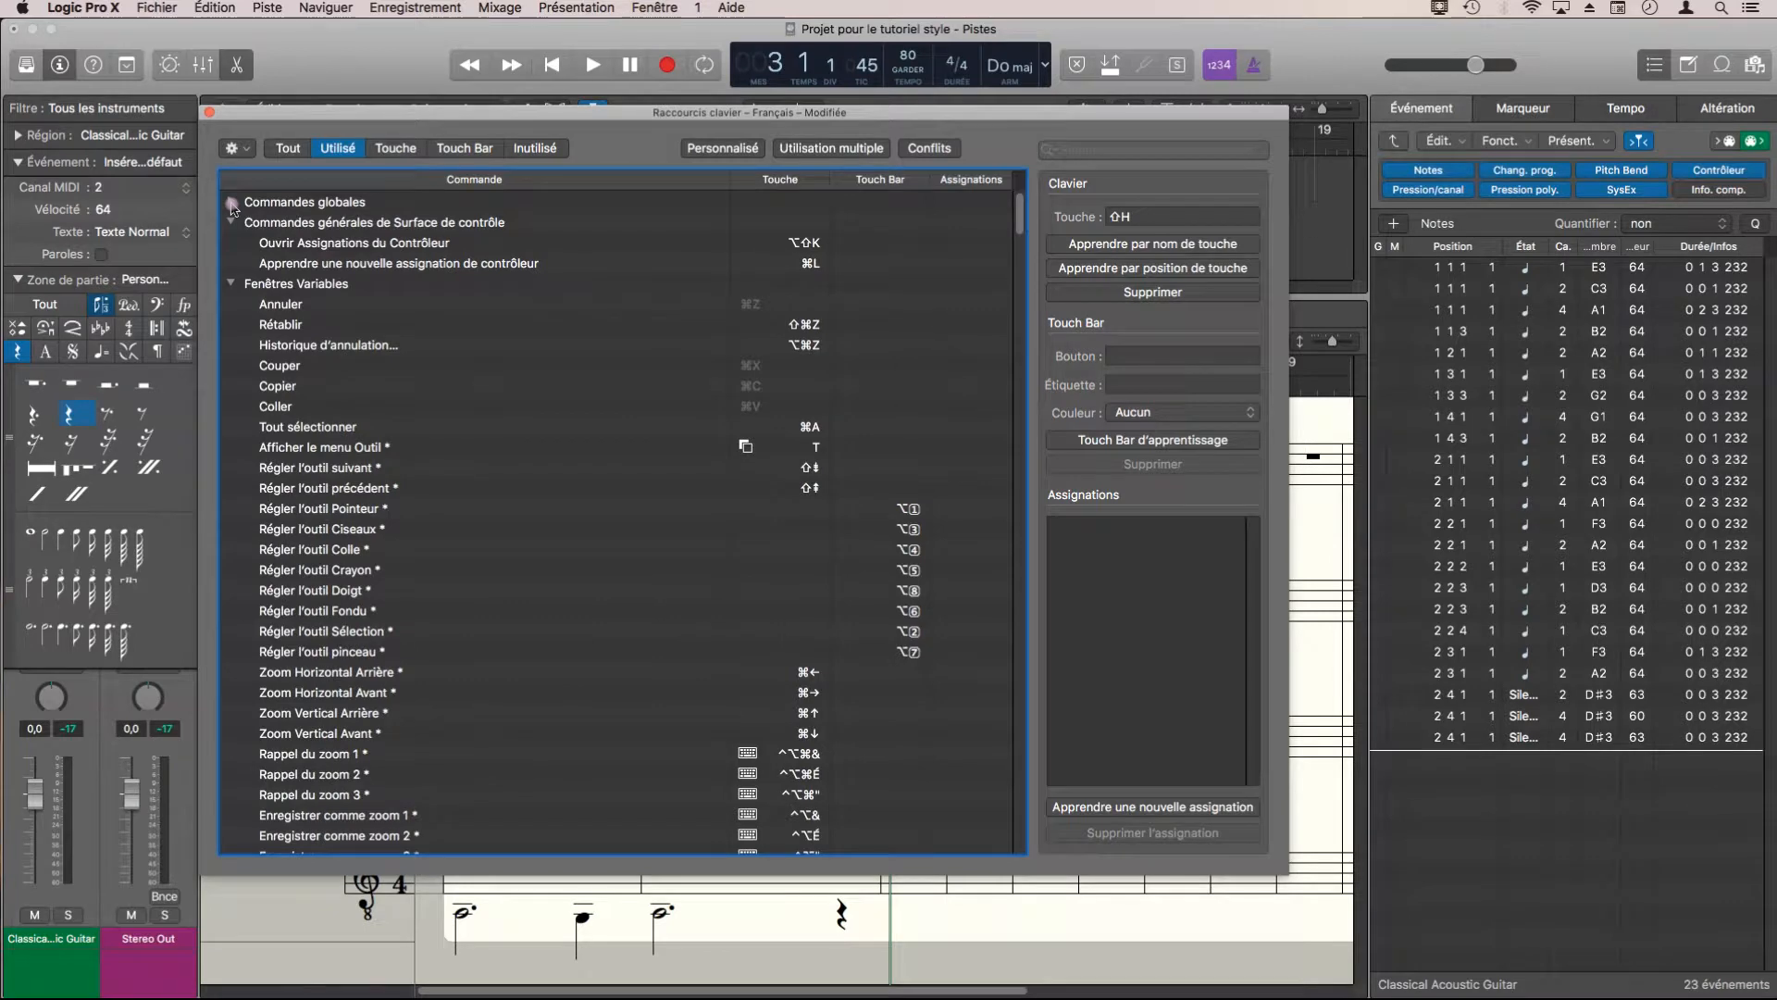
left_click(232, 224)
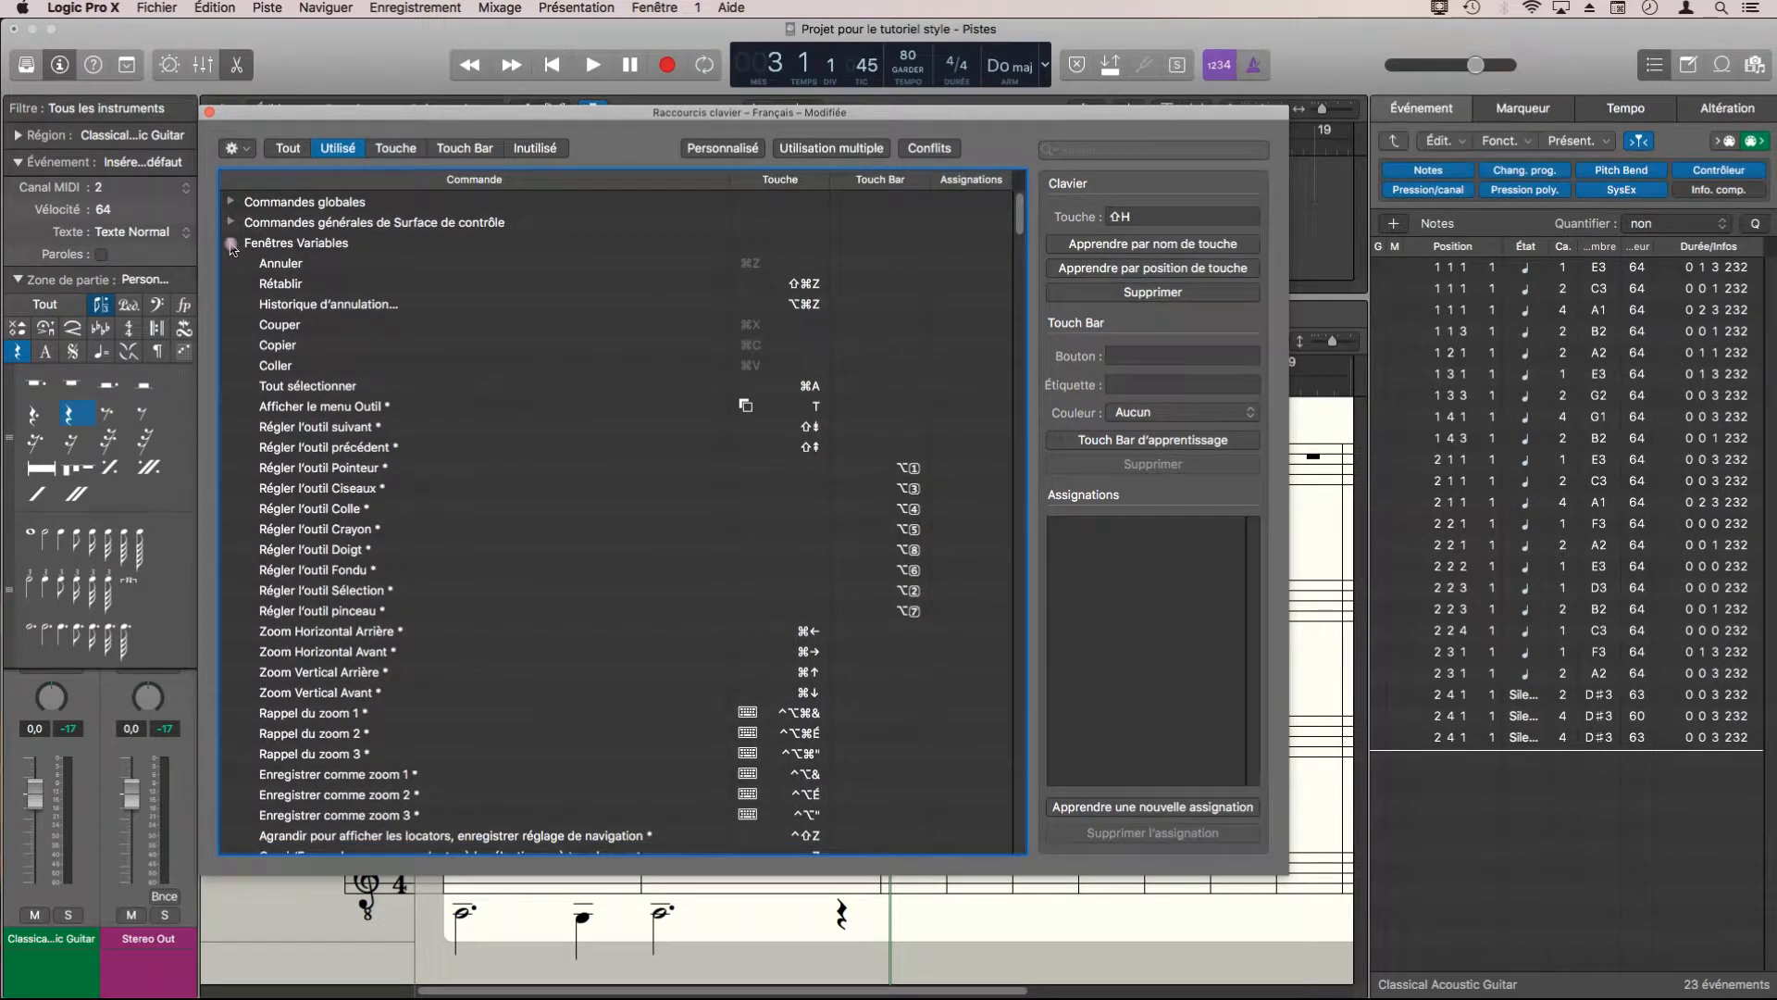
left_click(232, 244)
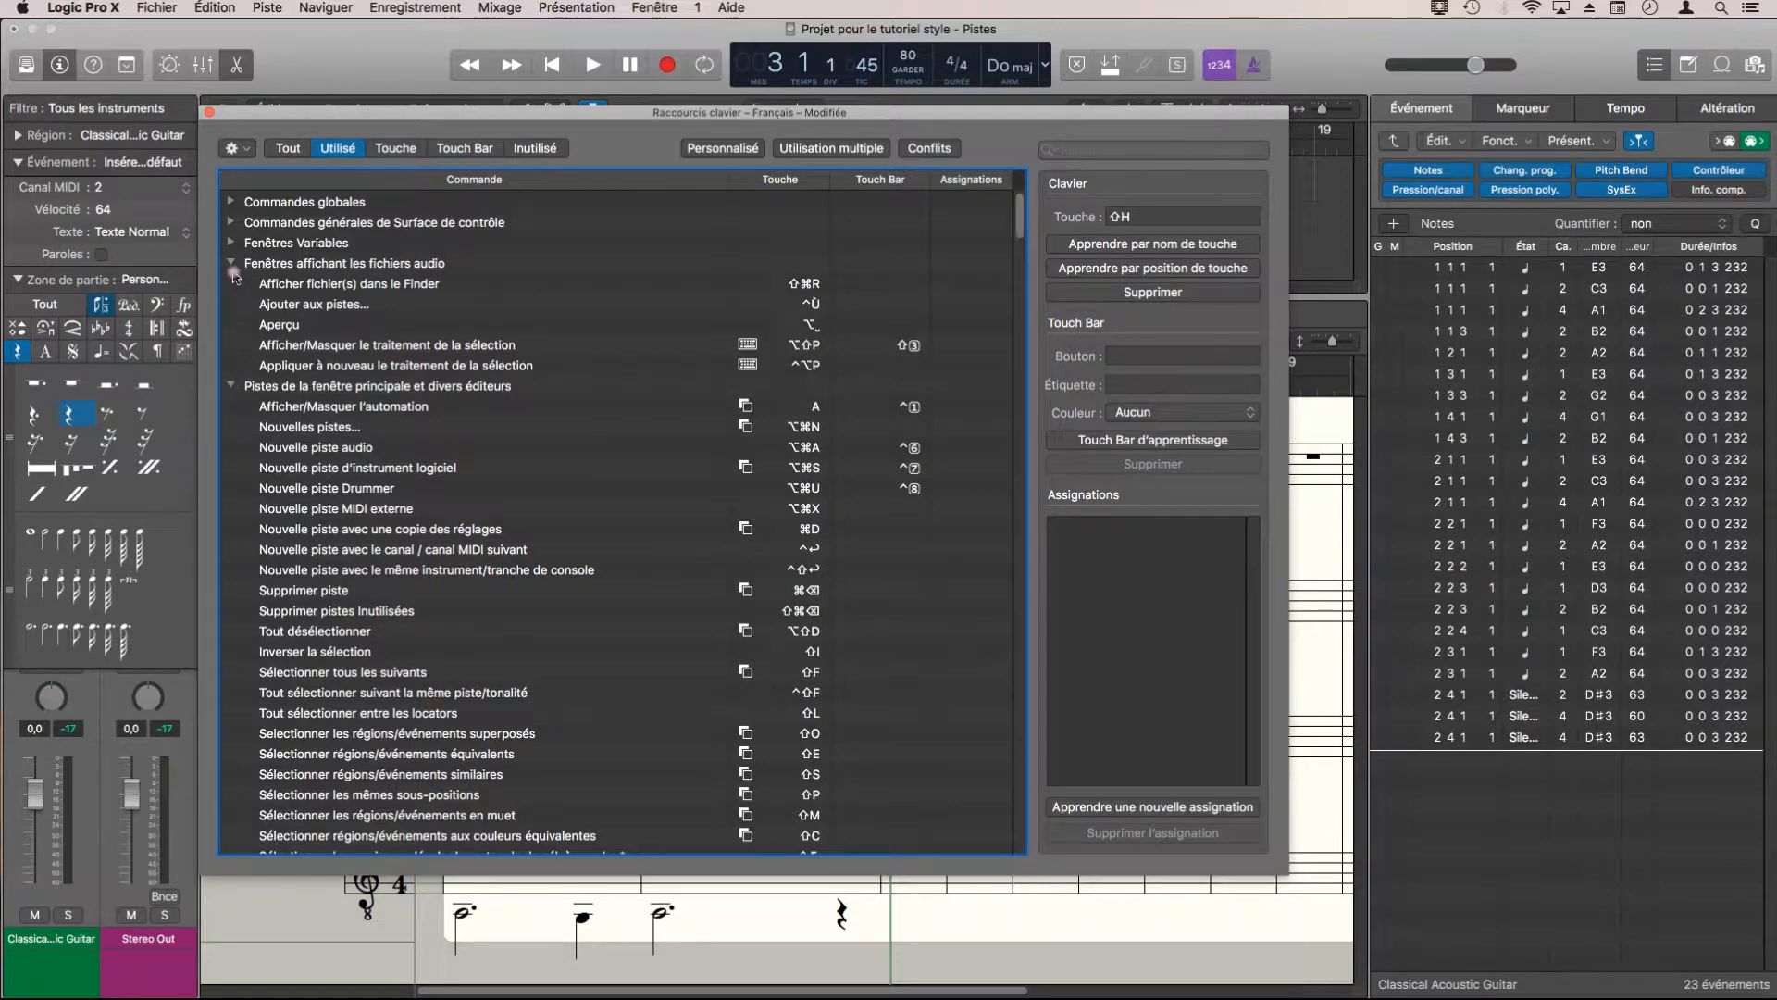
left_click(231, 264)
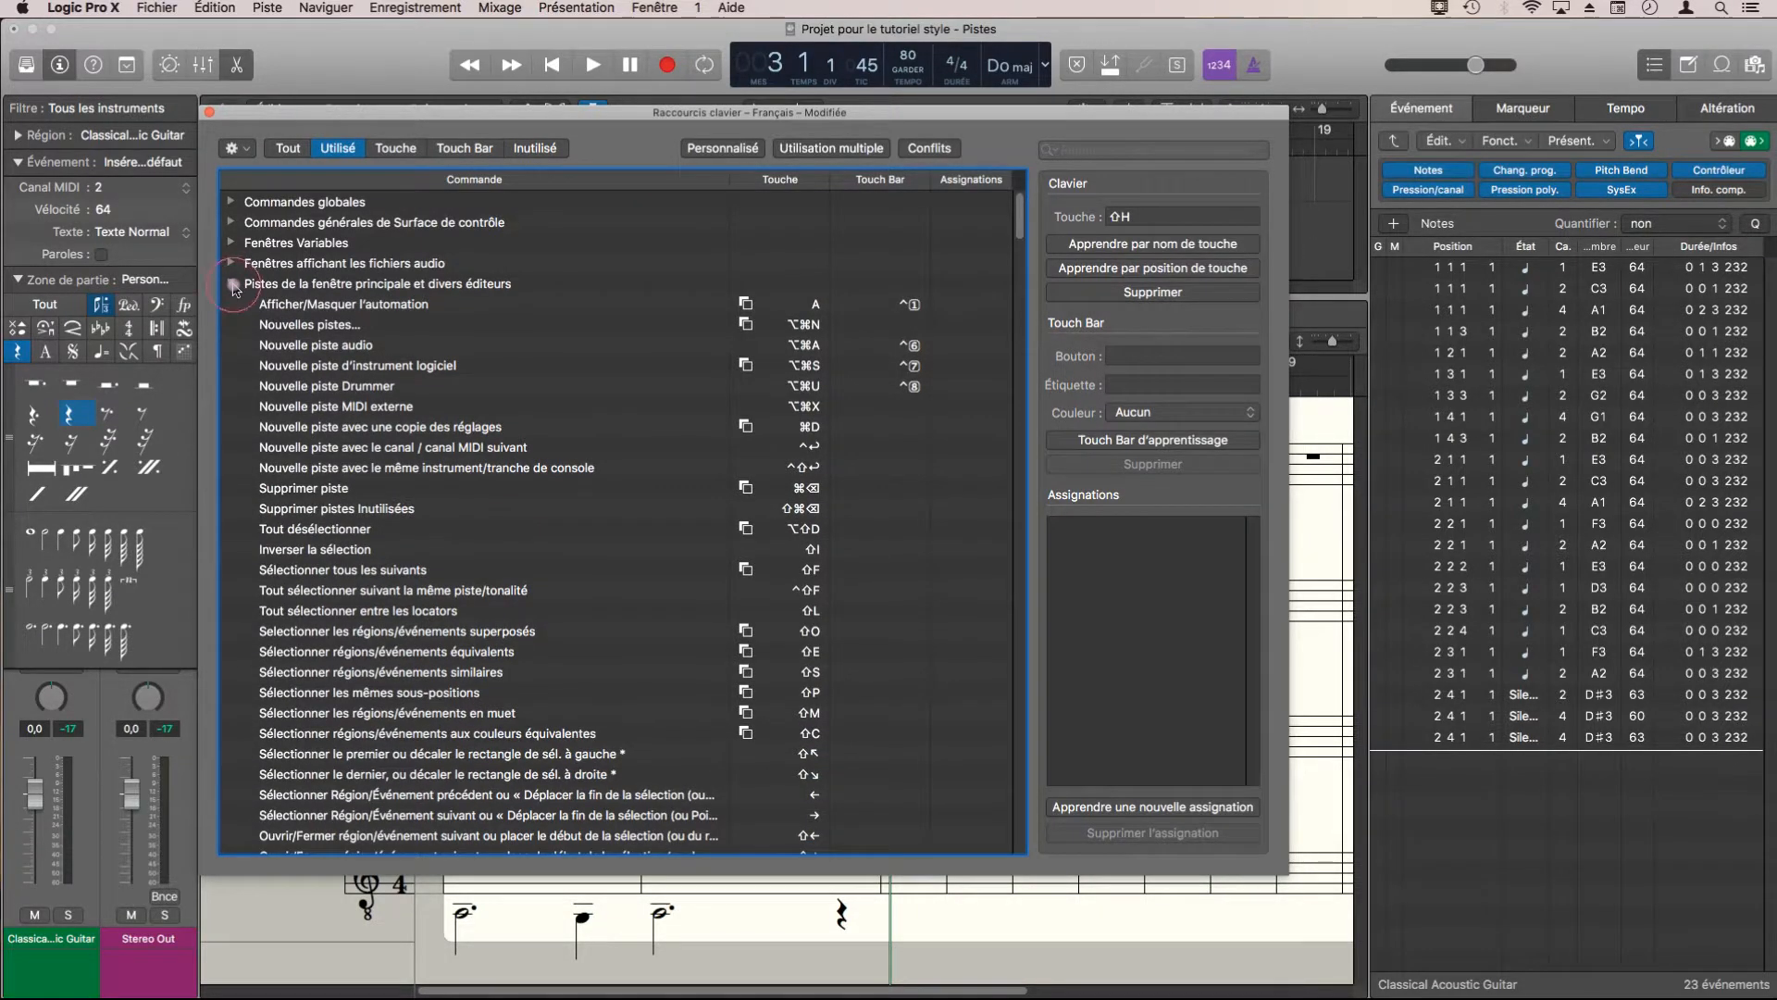
left_click(232, 284)
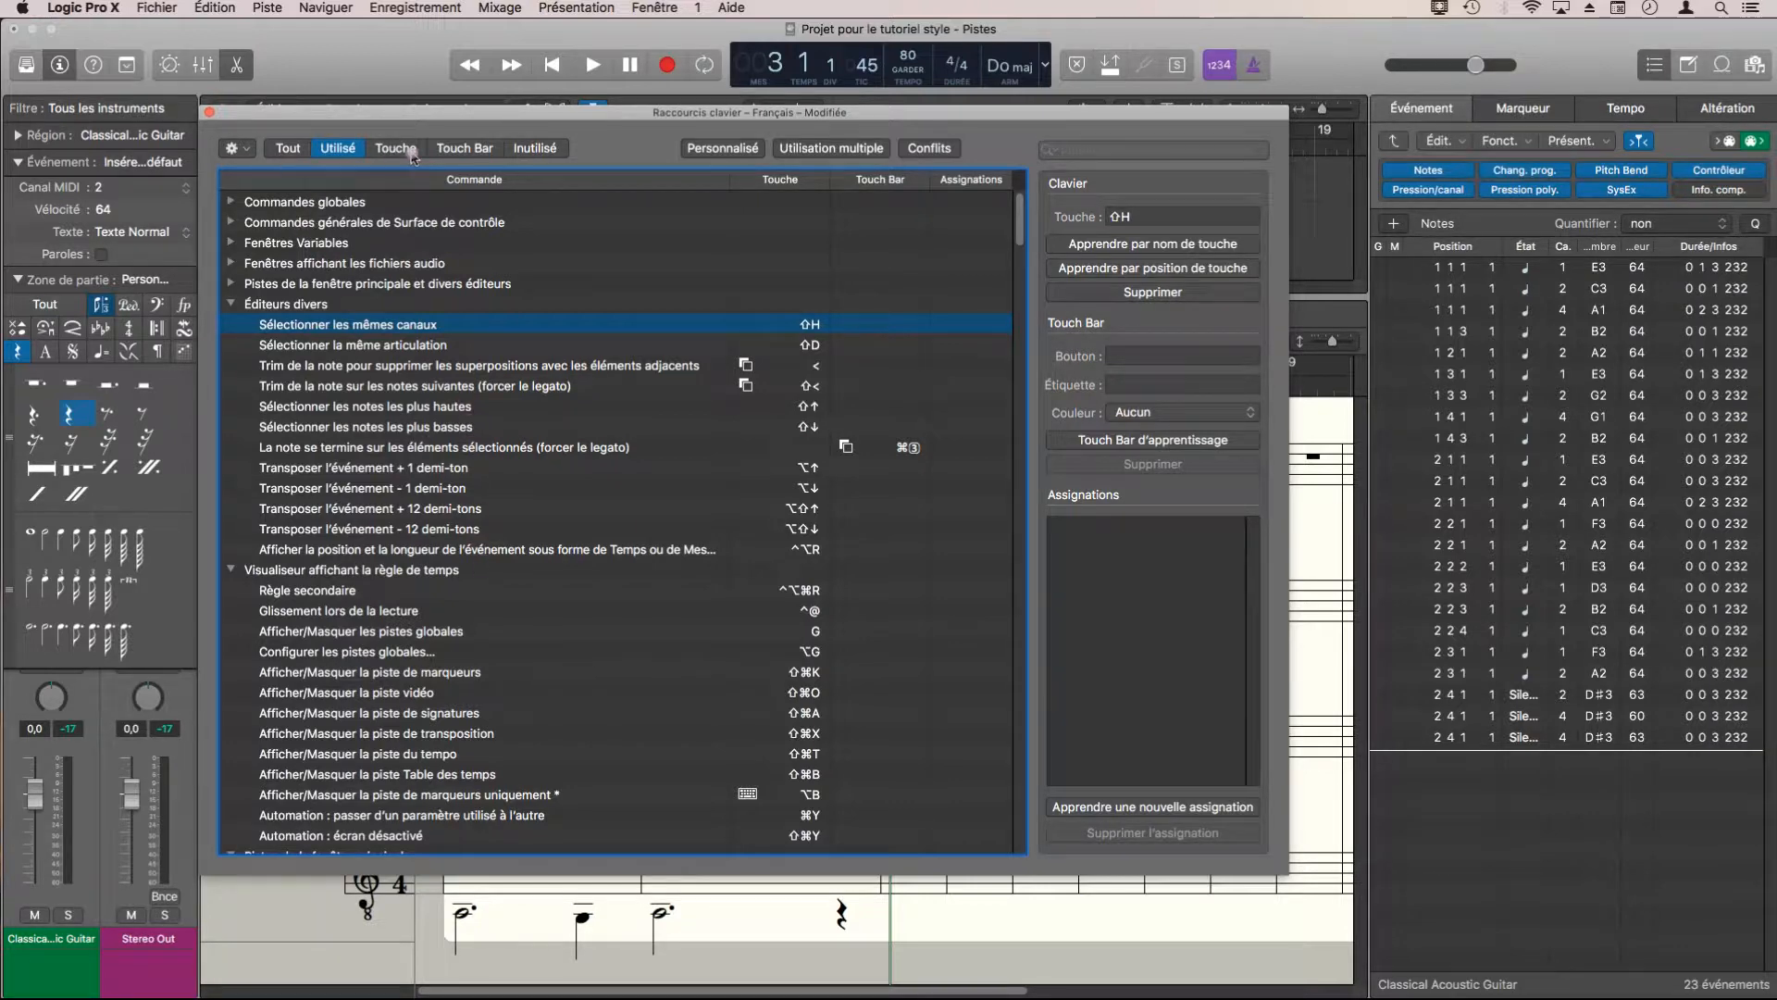
List only the unused commands and collapse Commandes globales, the Surface de contrôle group, Fenêtres Variables and the main window tracks group above Éditeurs divers.
left_click(535, 150)
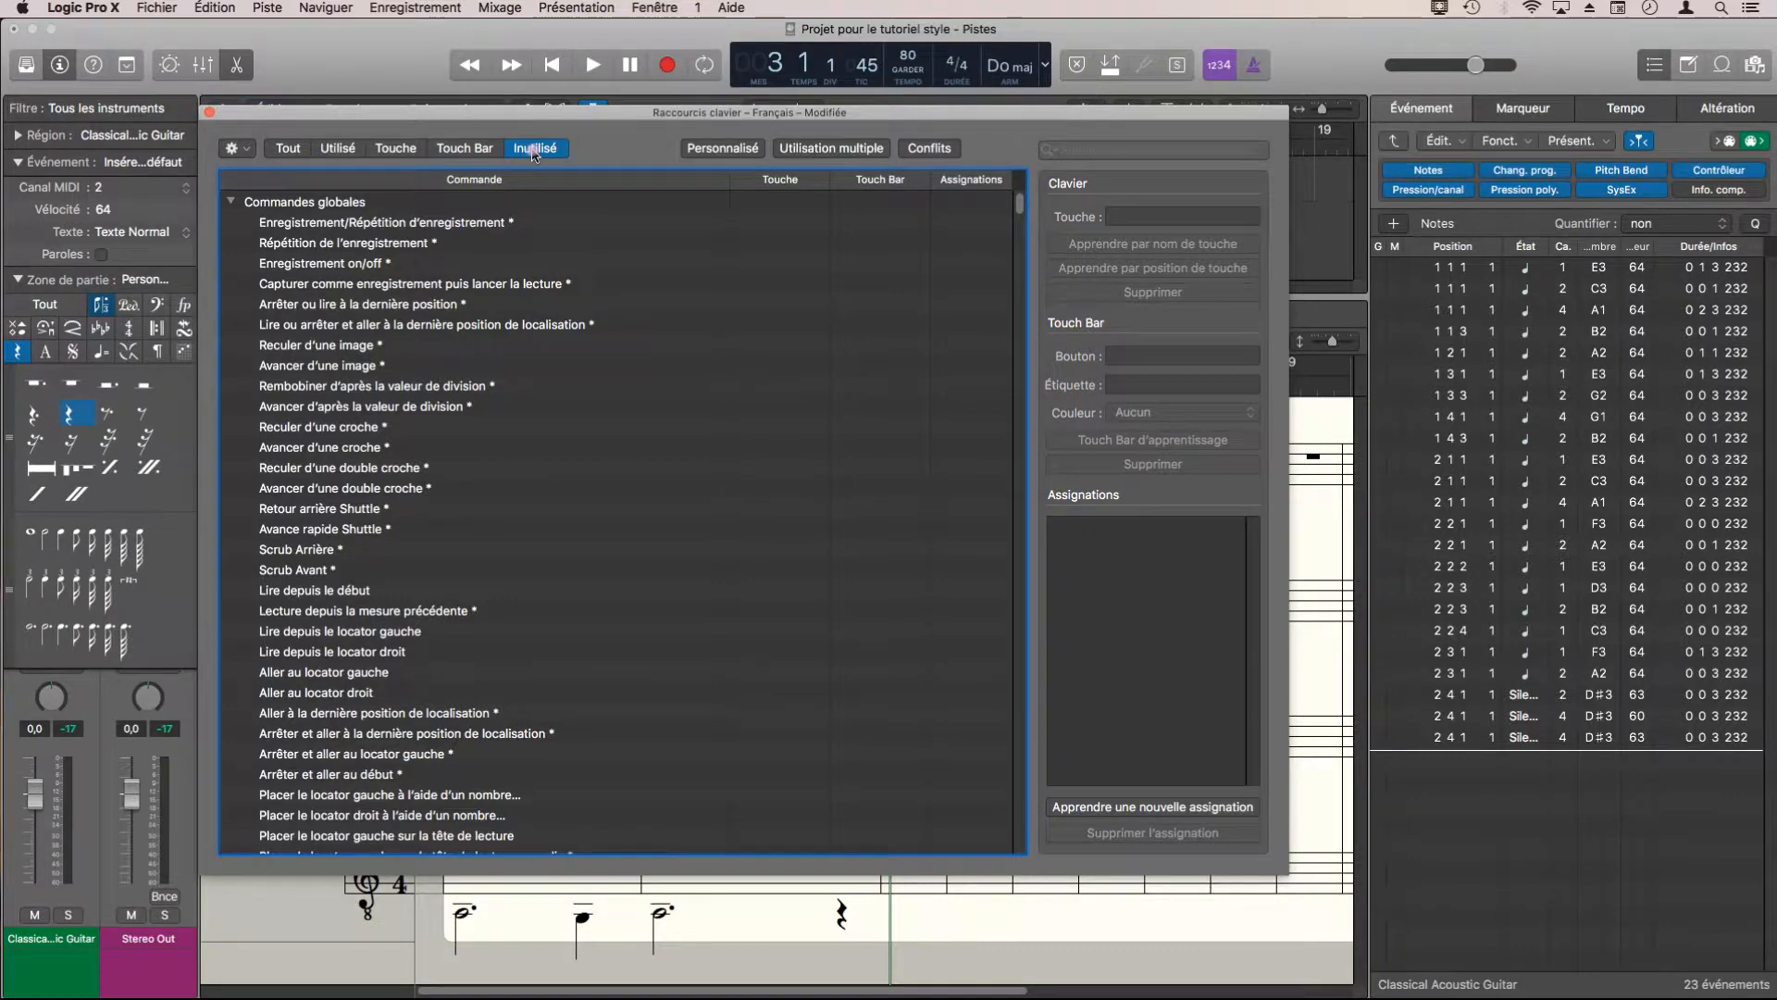
left_click(232, 202)
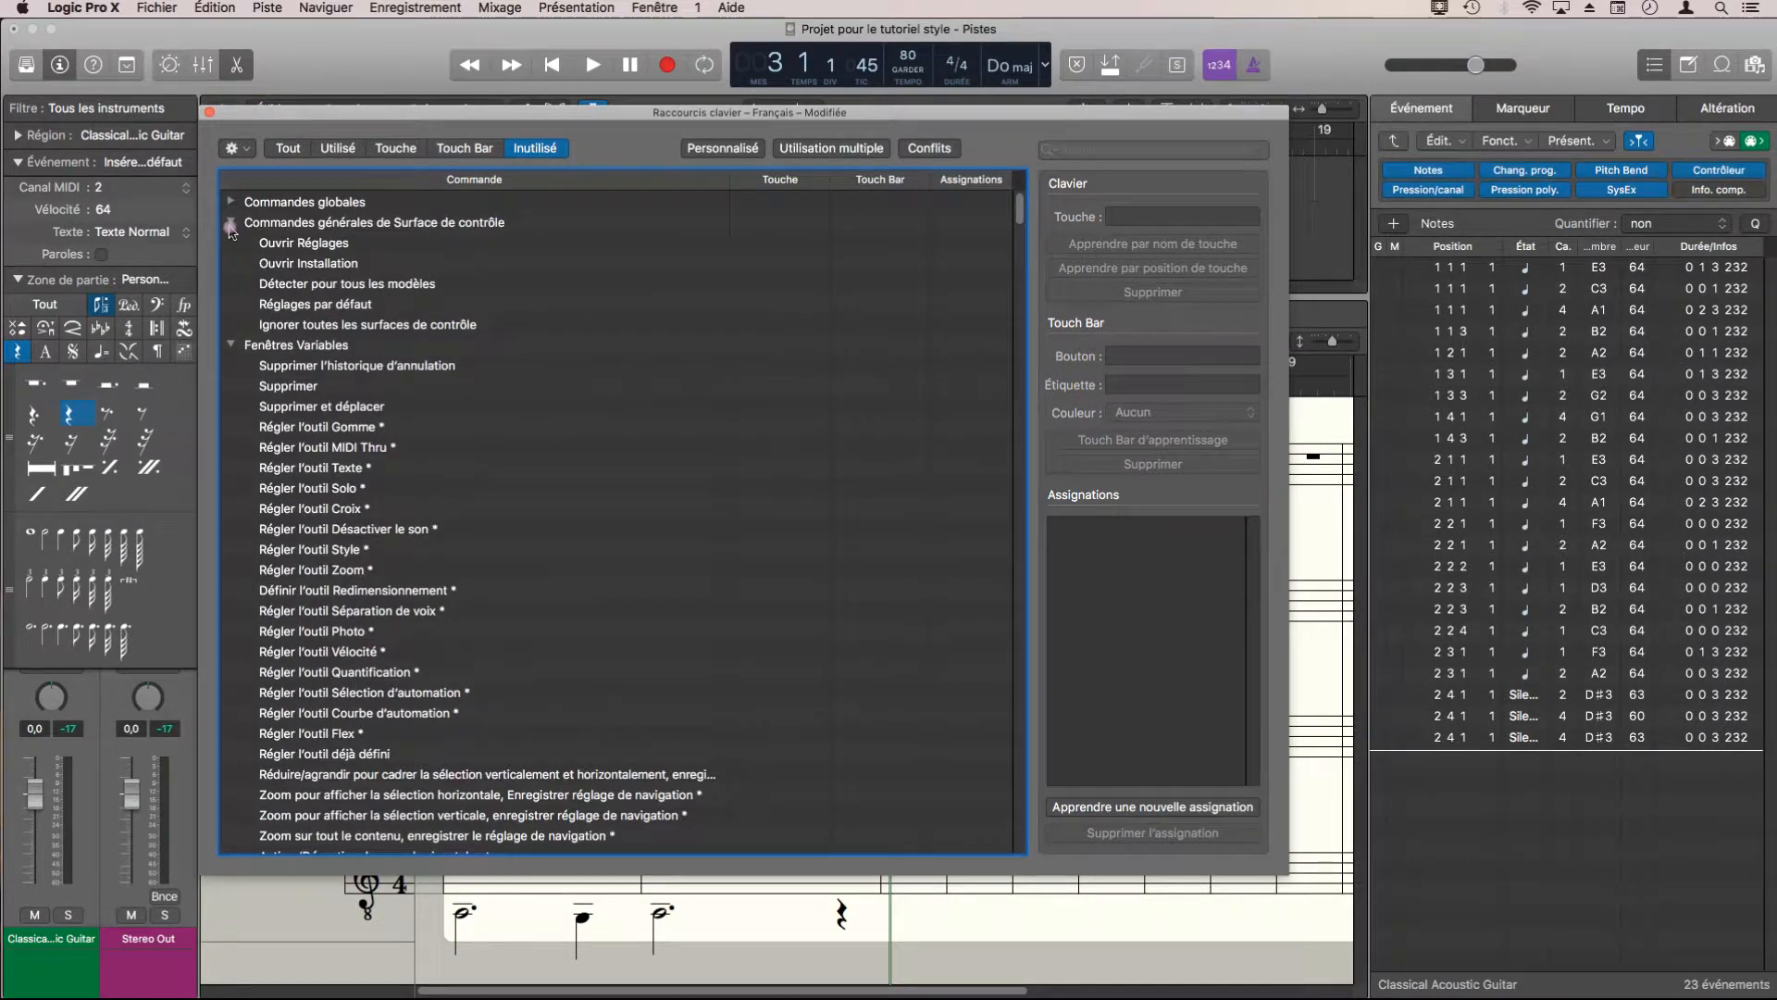
left_click(231, 224)
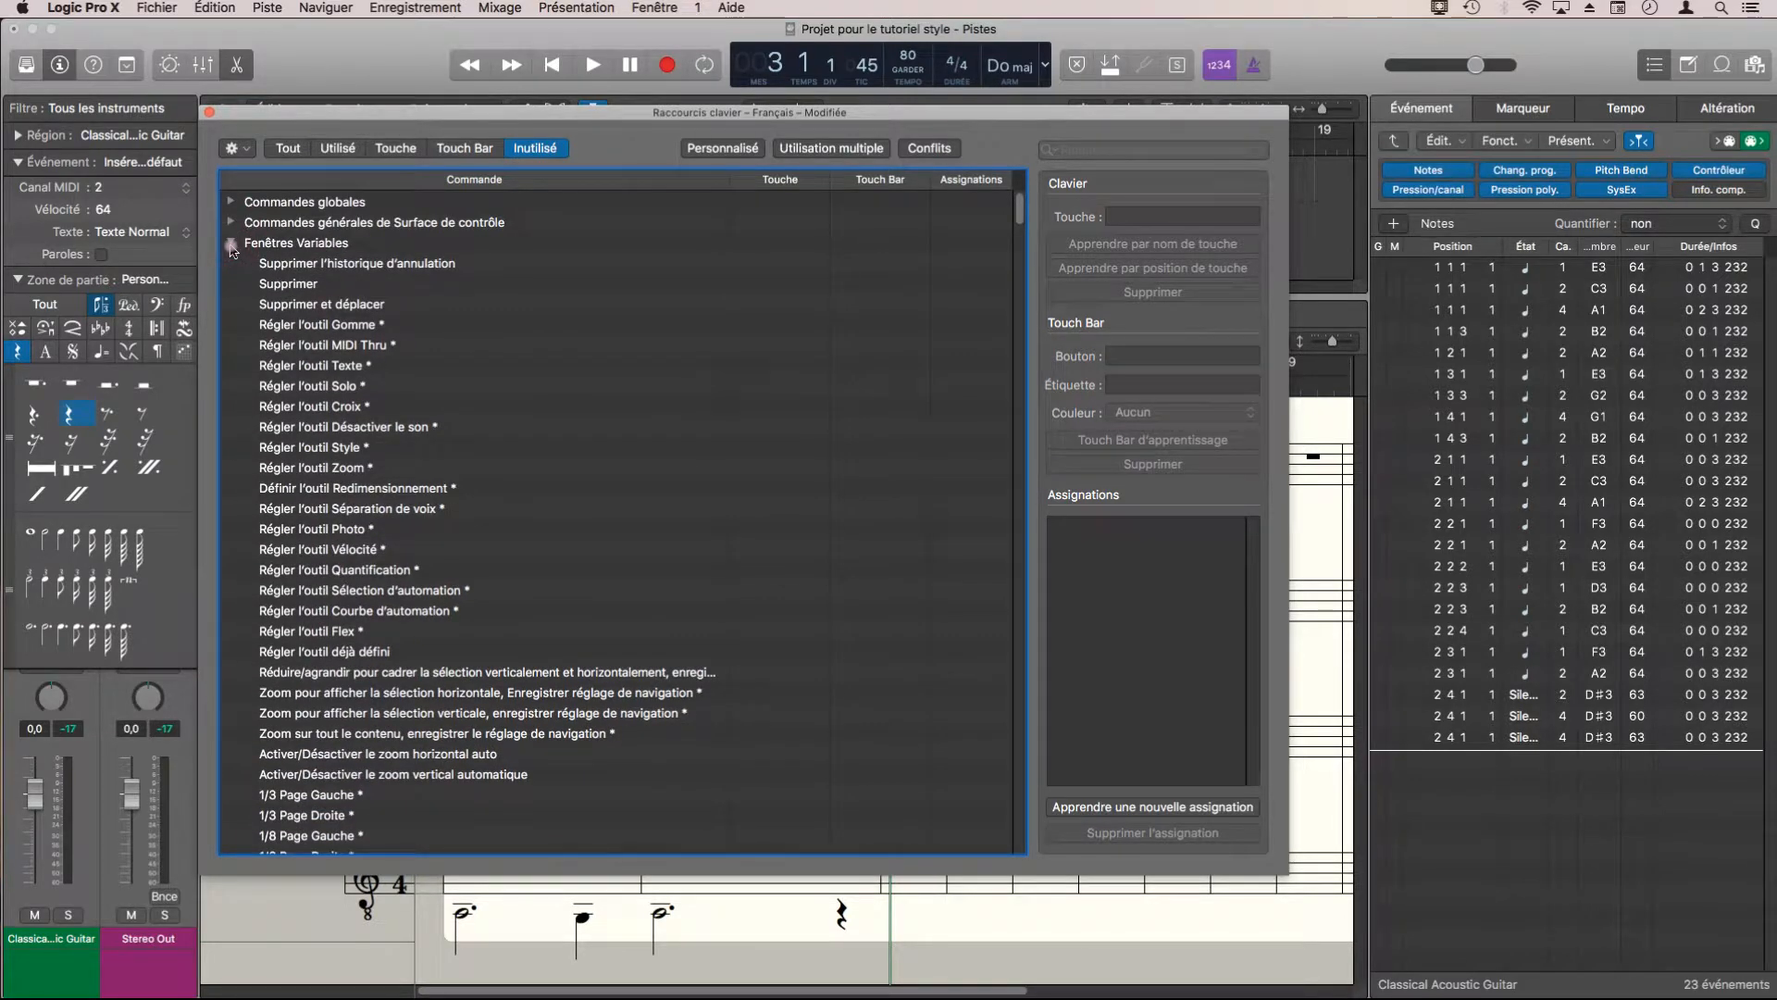
left_click(232, 244)
left_click(232, 305)
left_click(232, 326)
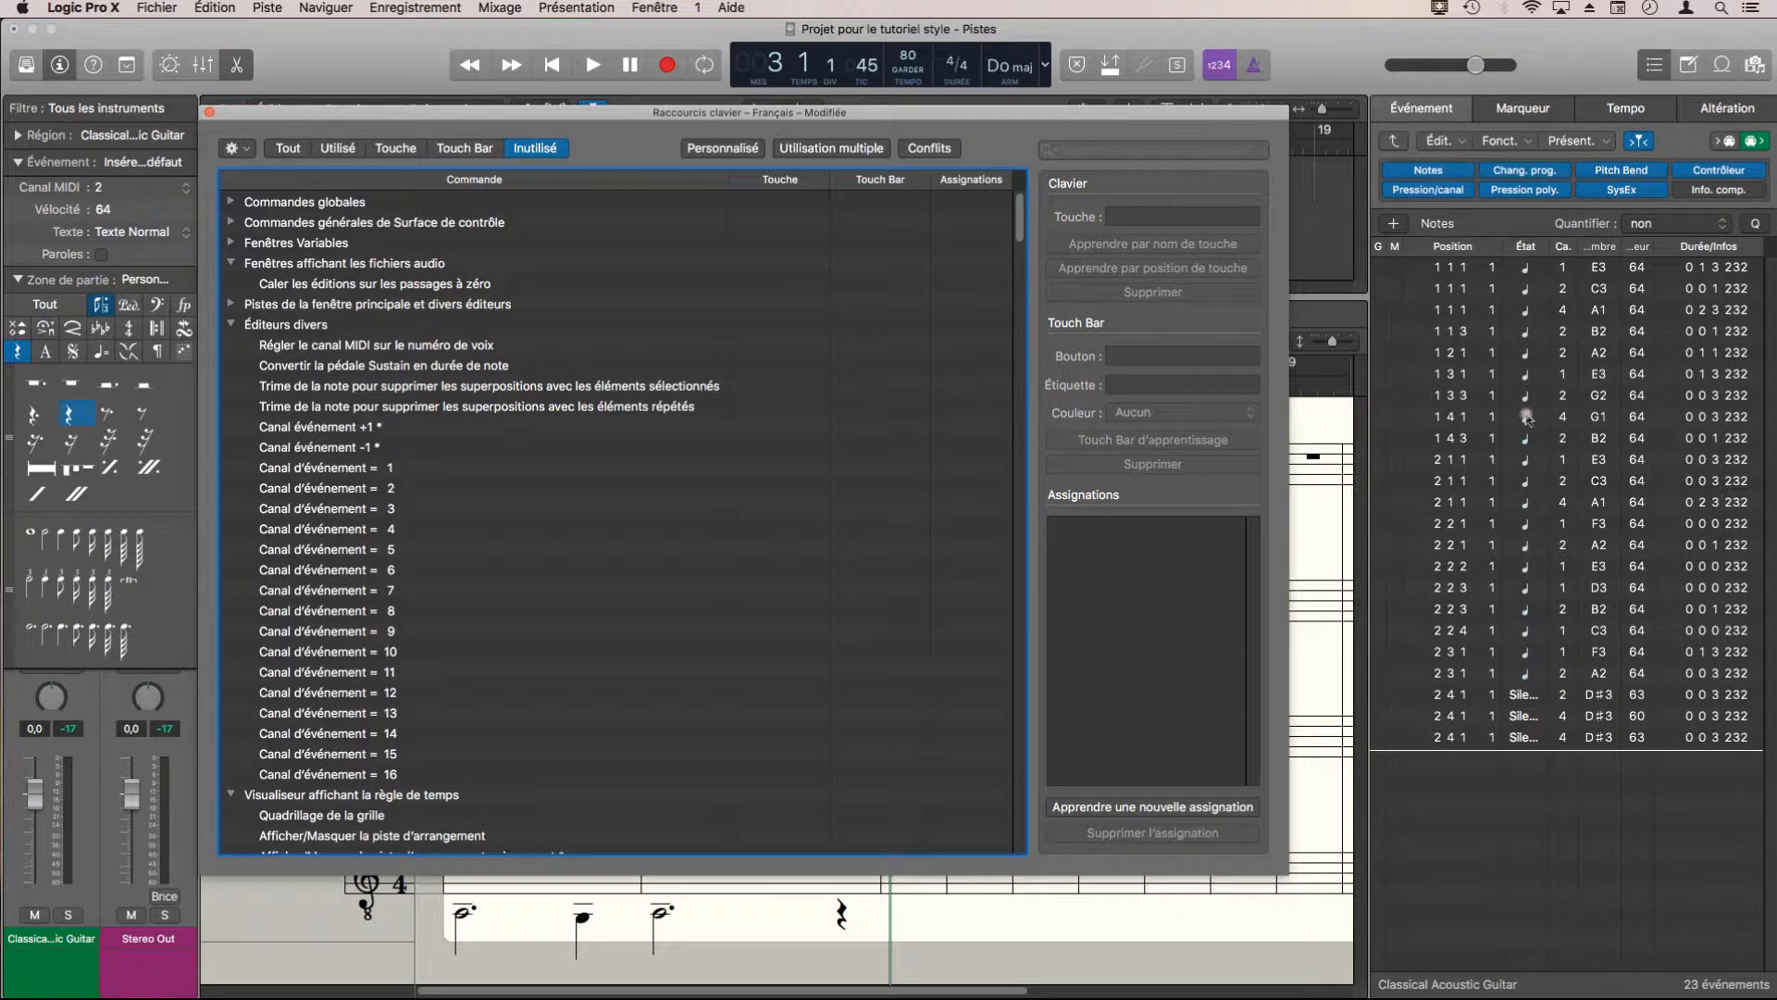
Assign the + key to the Canal événement +1 command and the - key to Canal événement -1 by key name.
left_click(330, 428)
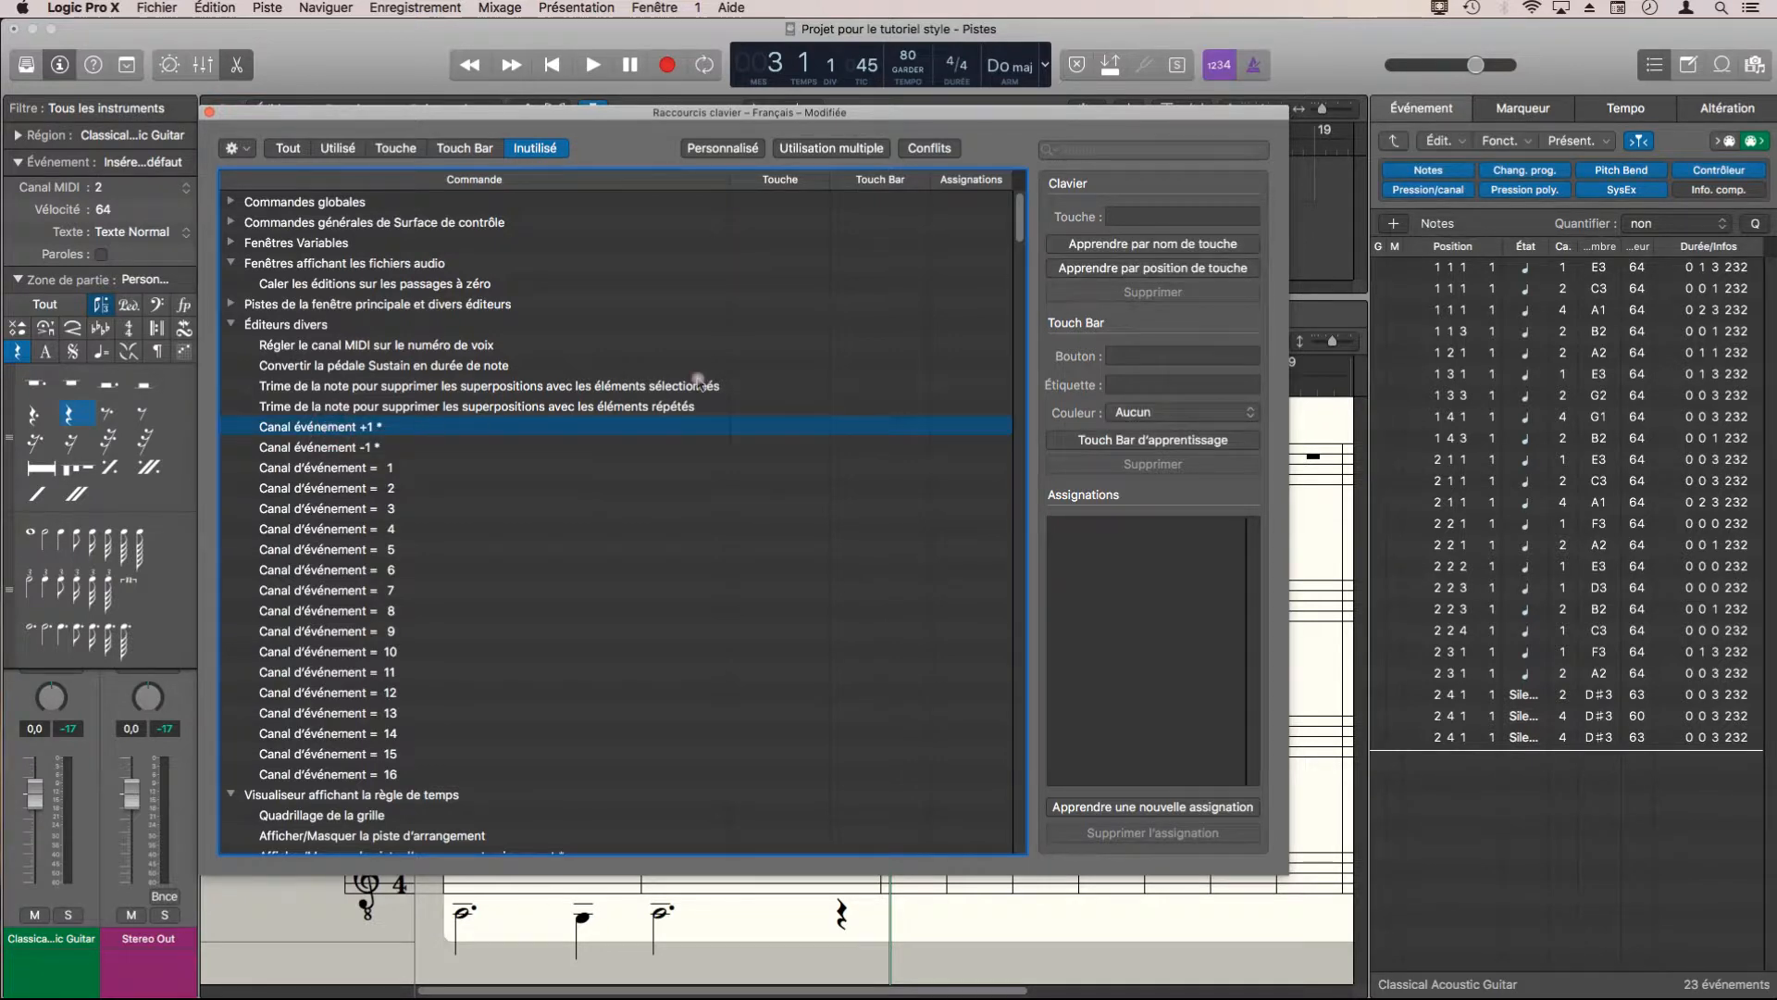
left_click(1145, 246)
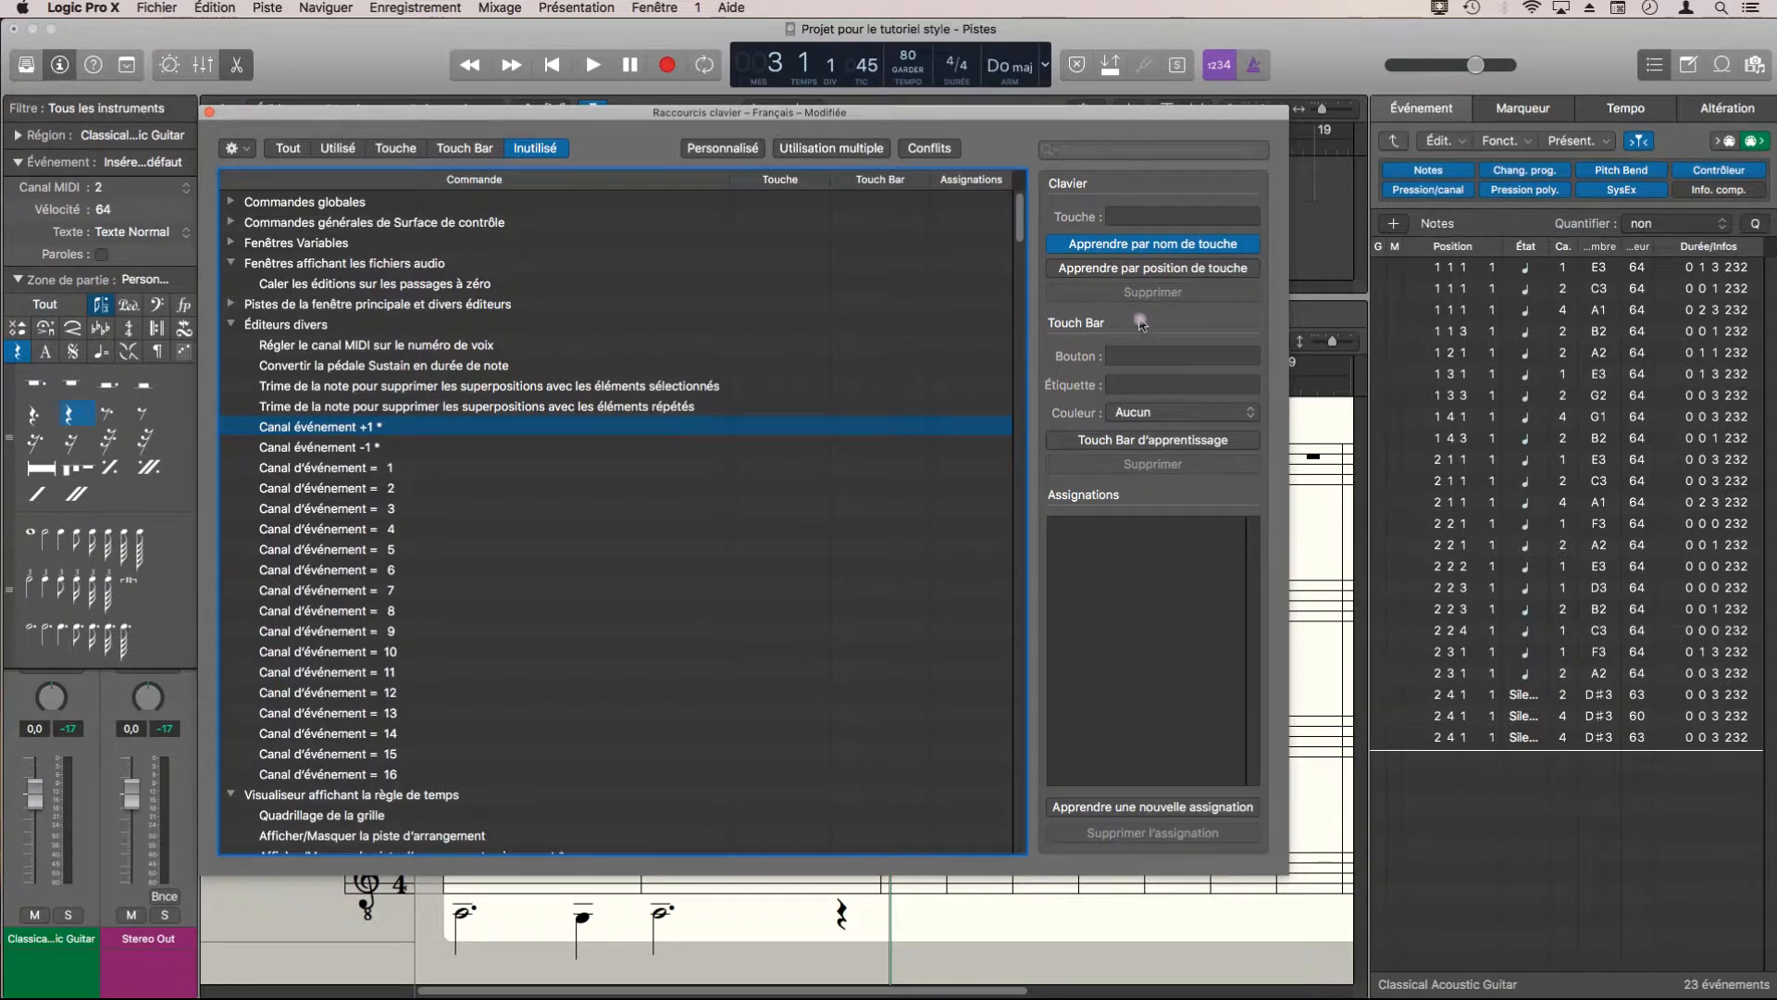
key("ctrl+plus")
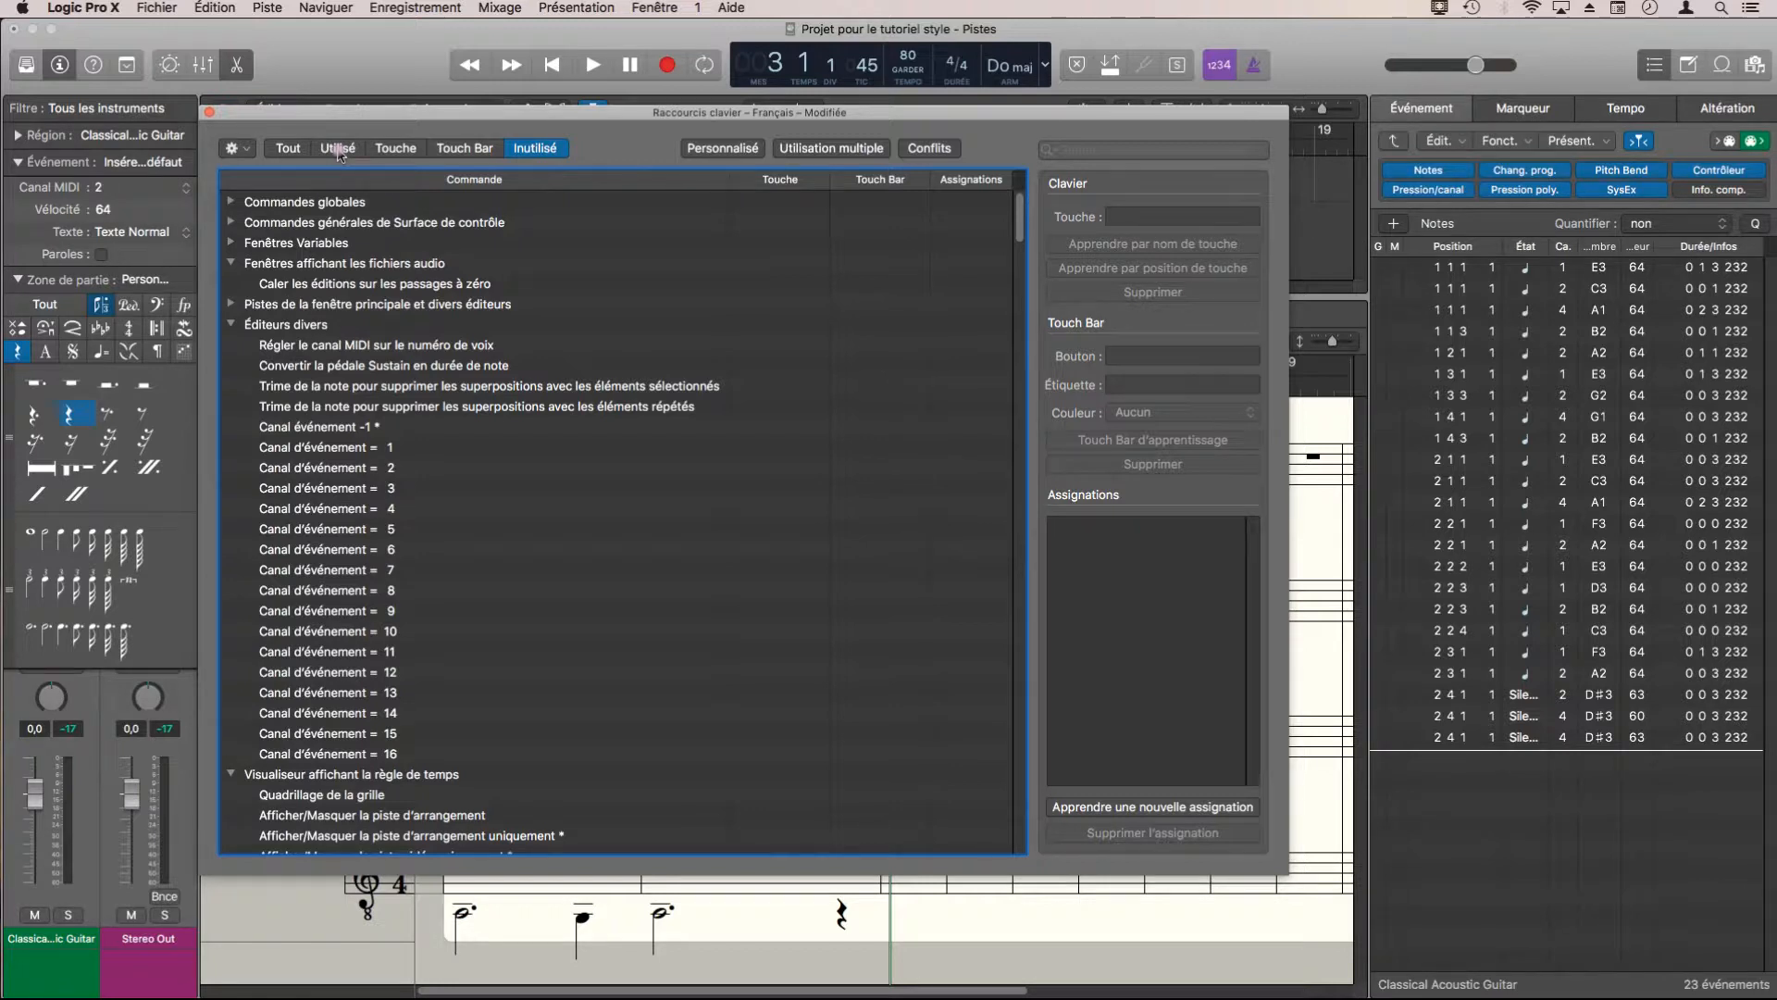
left_click(318, 429)
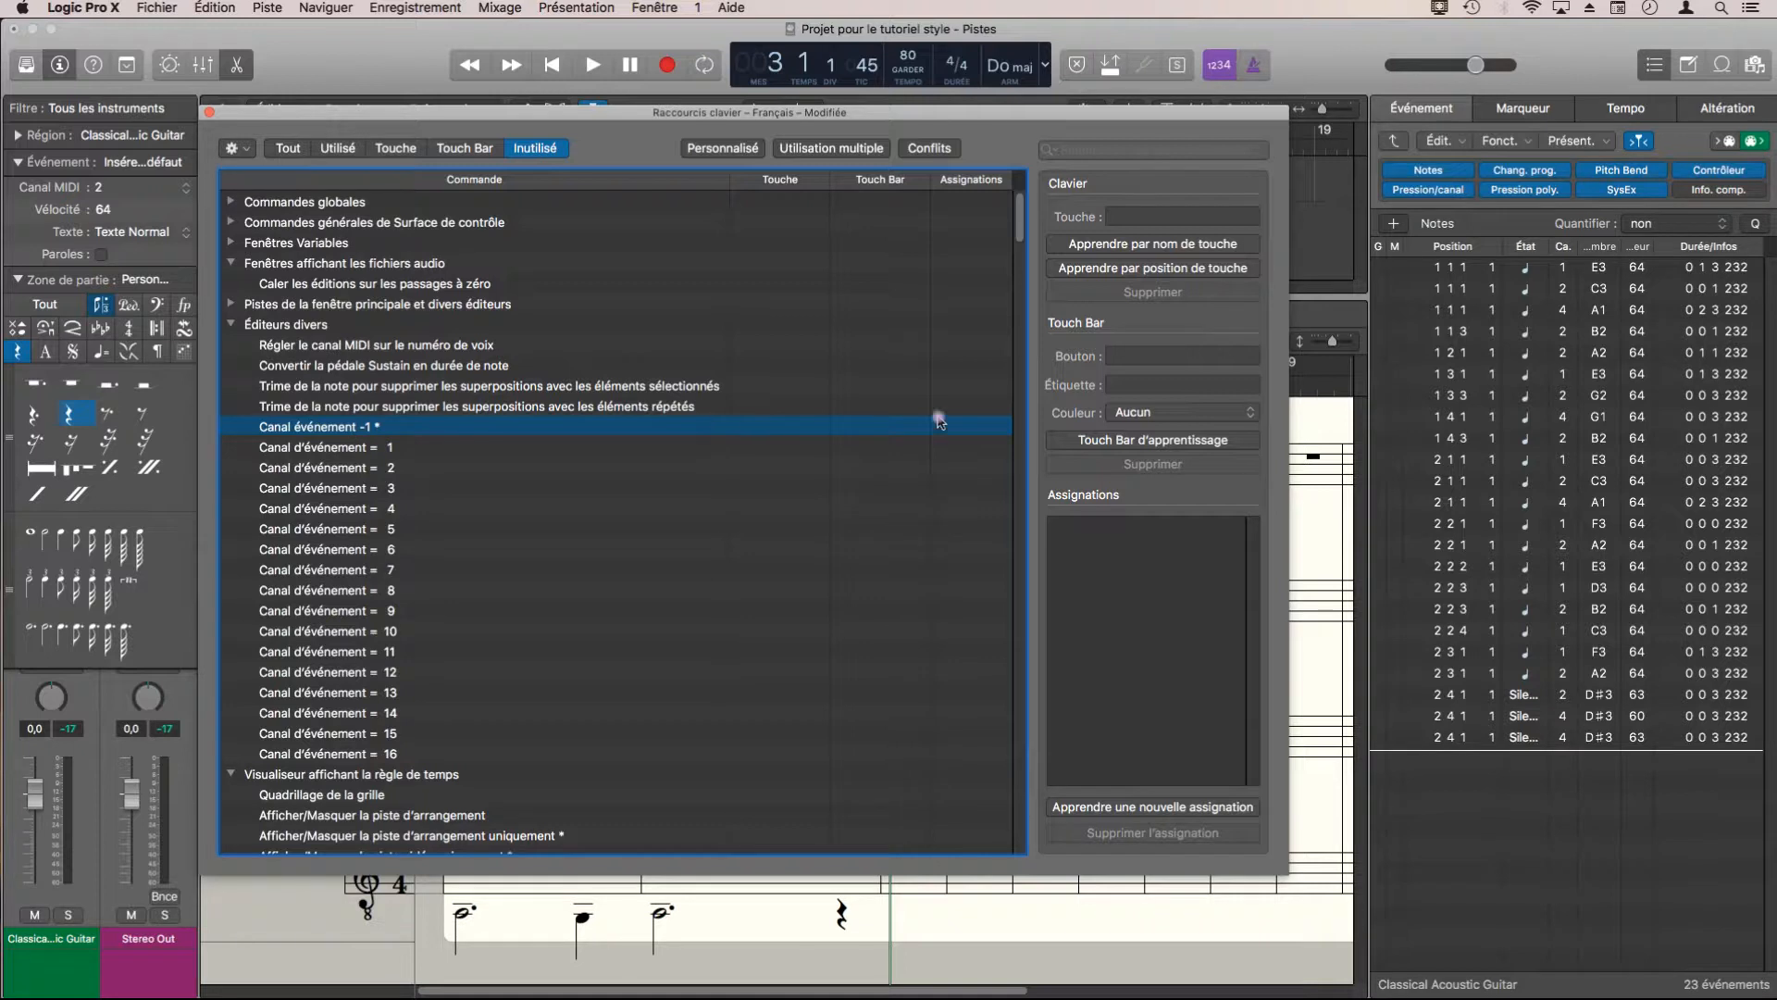
left_click(1167, 244)
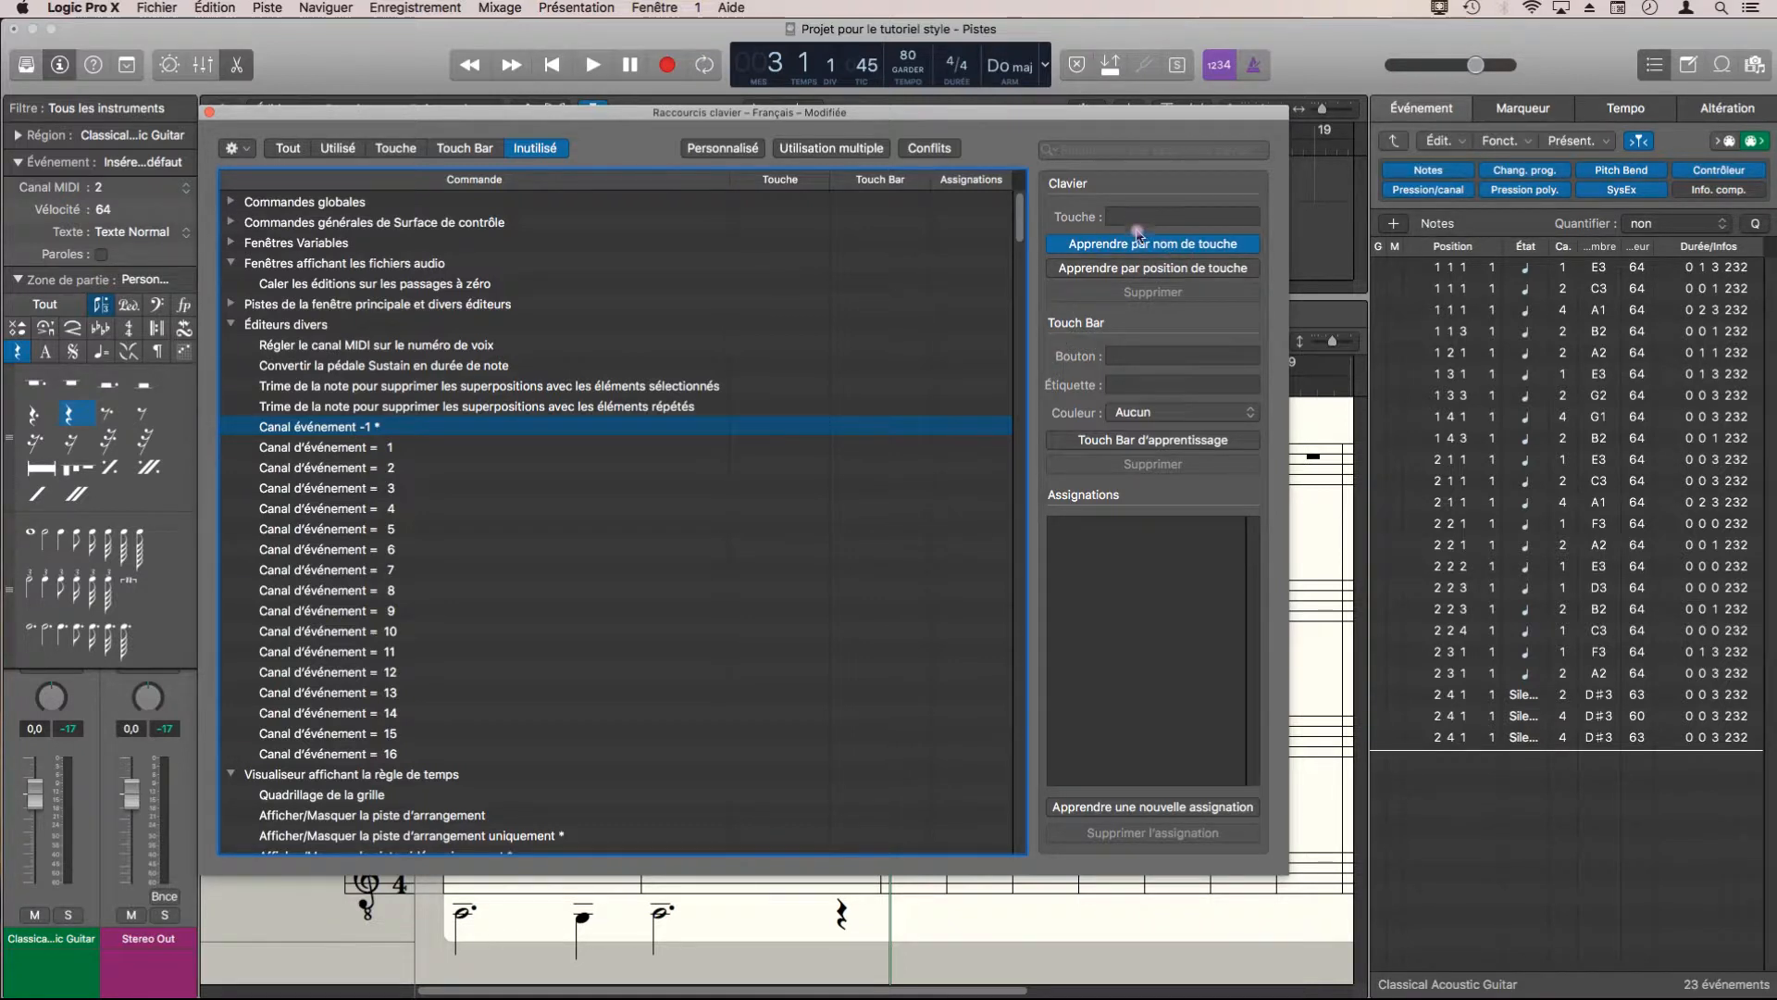
key("ctrl+minus")
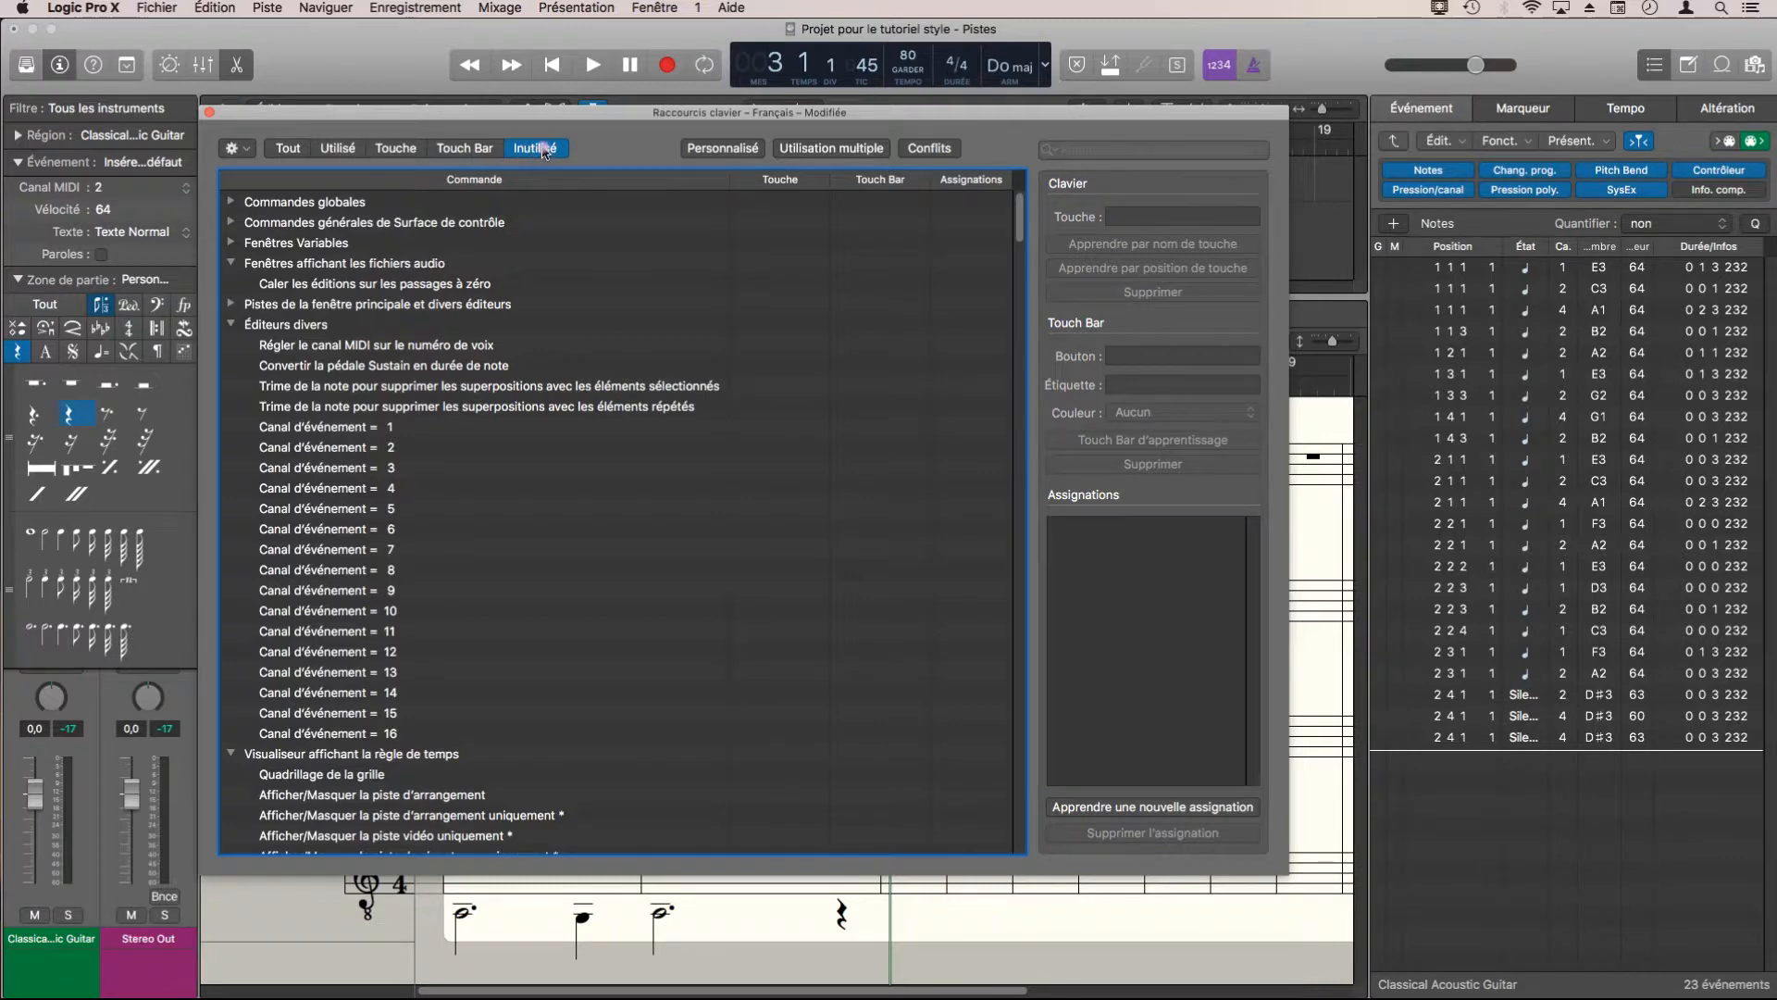
Check the new Canal événement shortcuts under Éditeurs divers in the list of used commands, and close the shortcuts window.
left_click(339, 148)
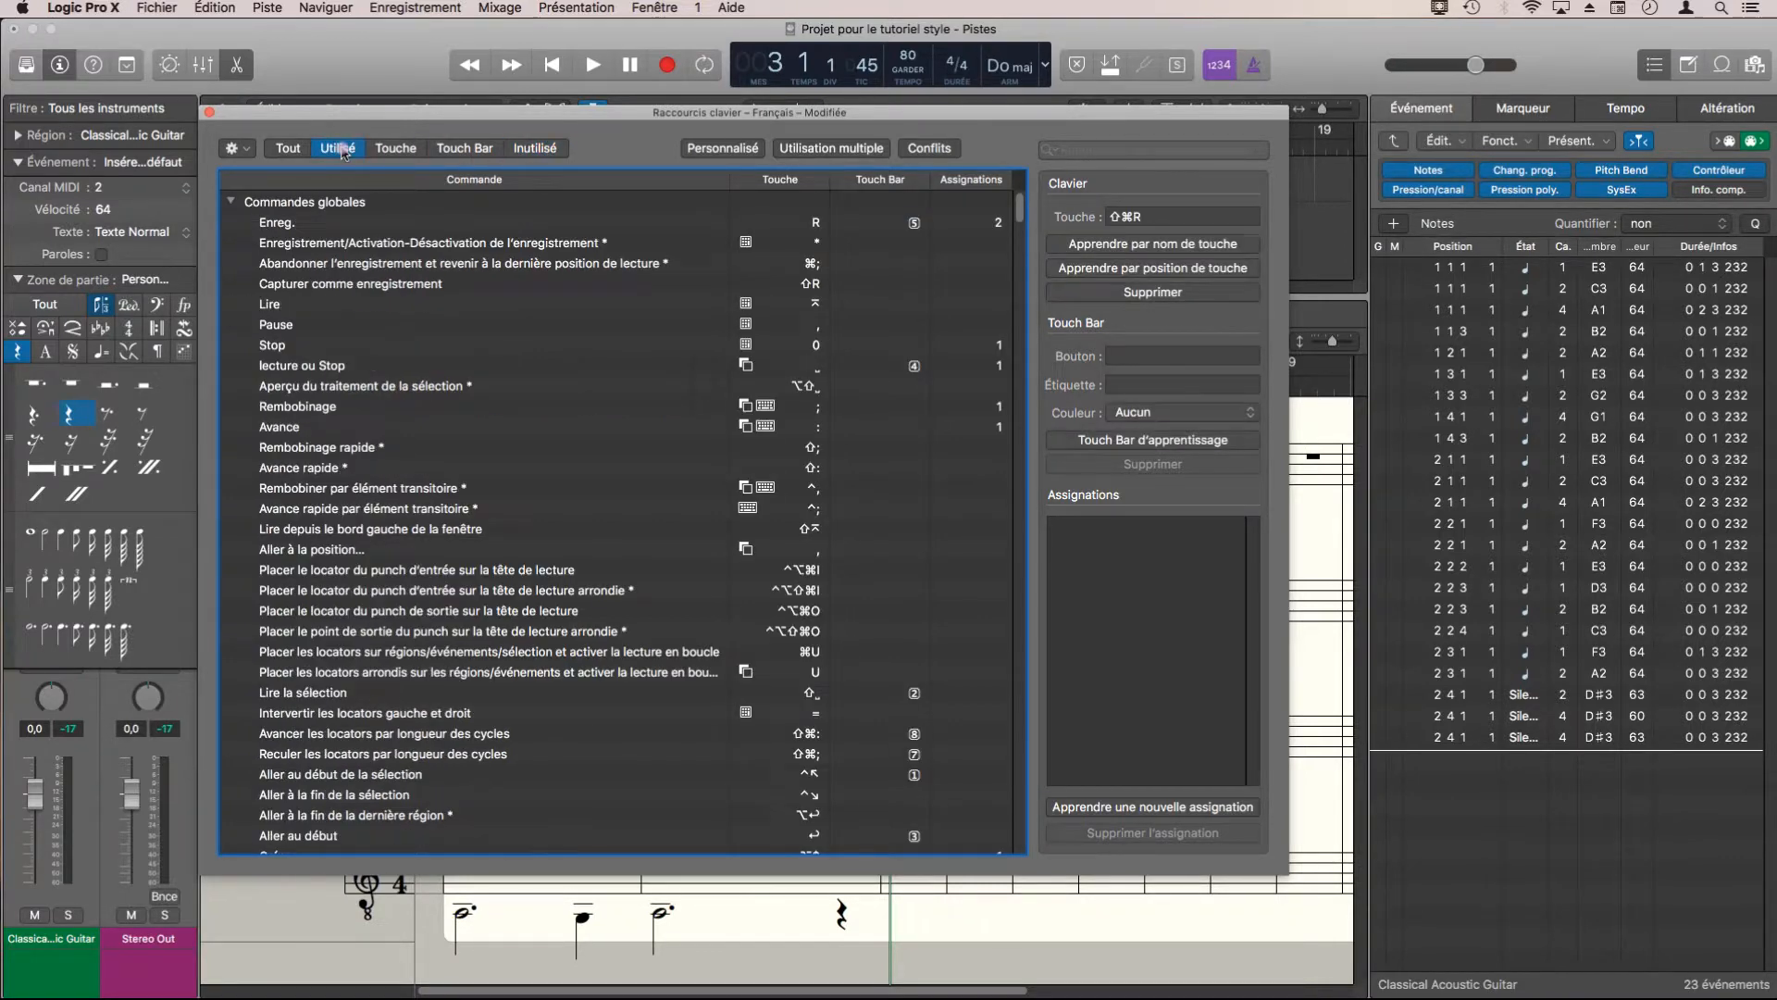
left_click(231, 202)
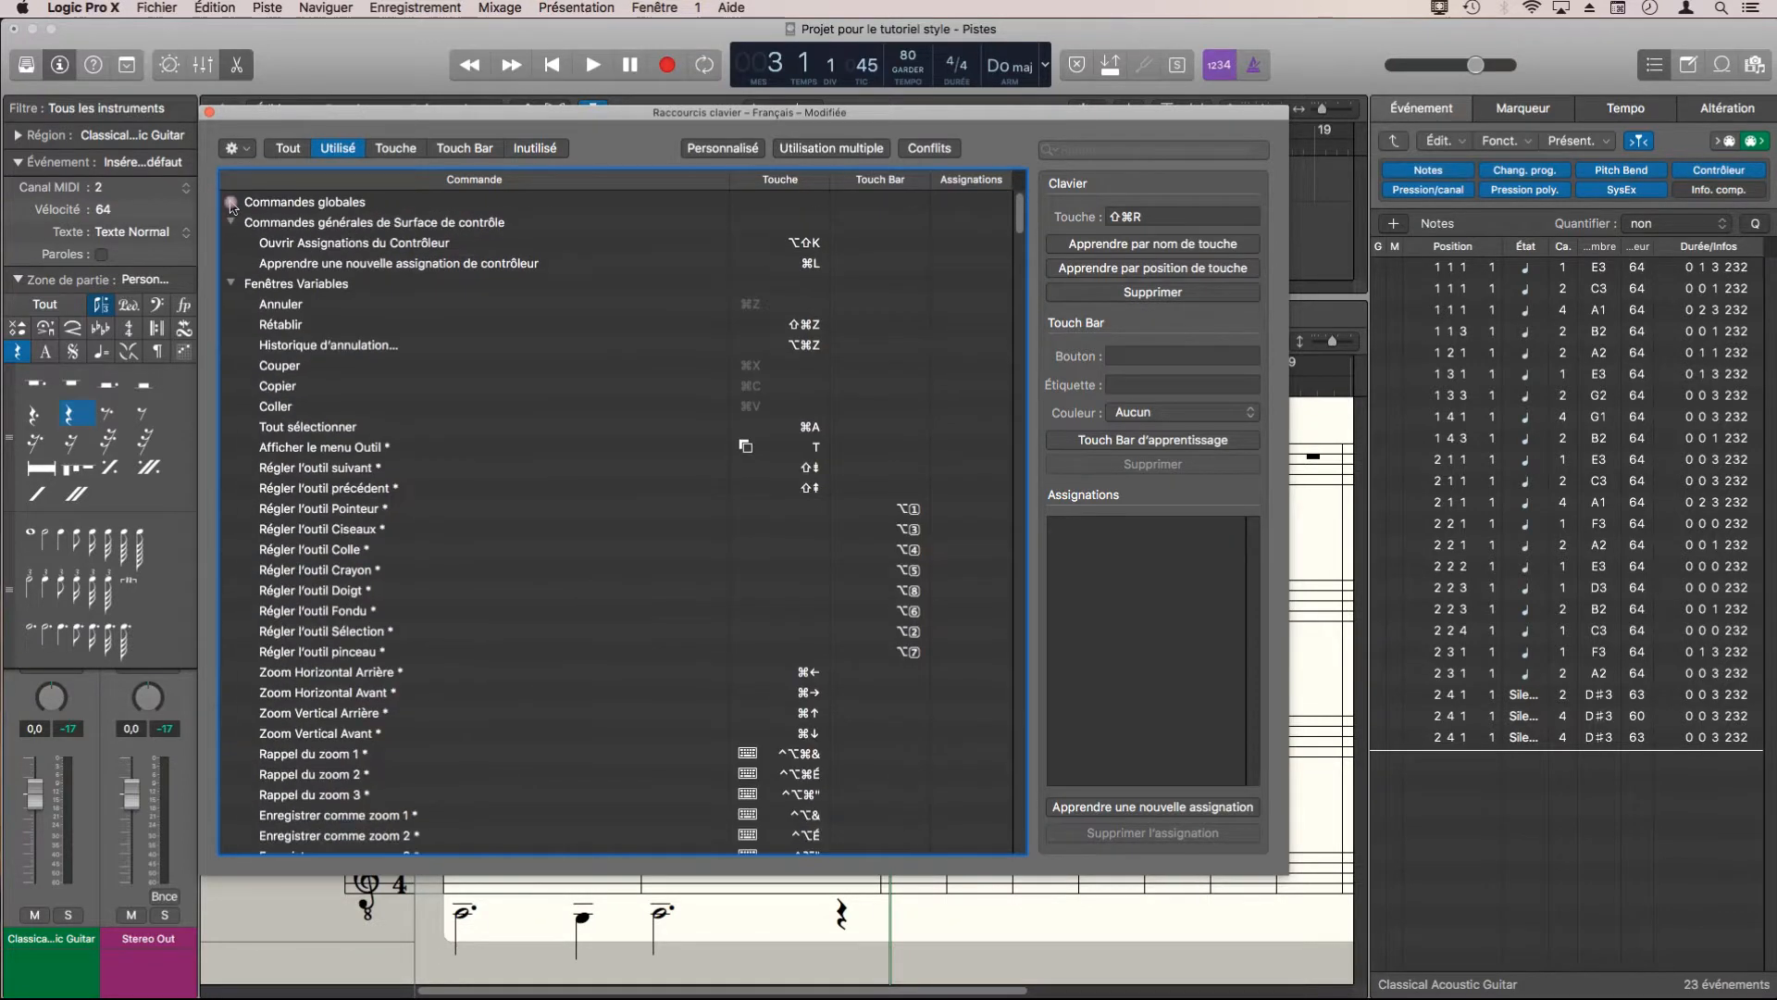
left_click(231, 222)
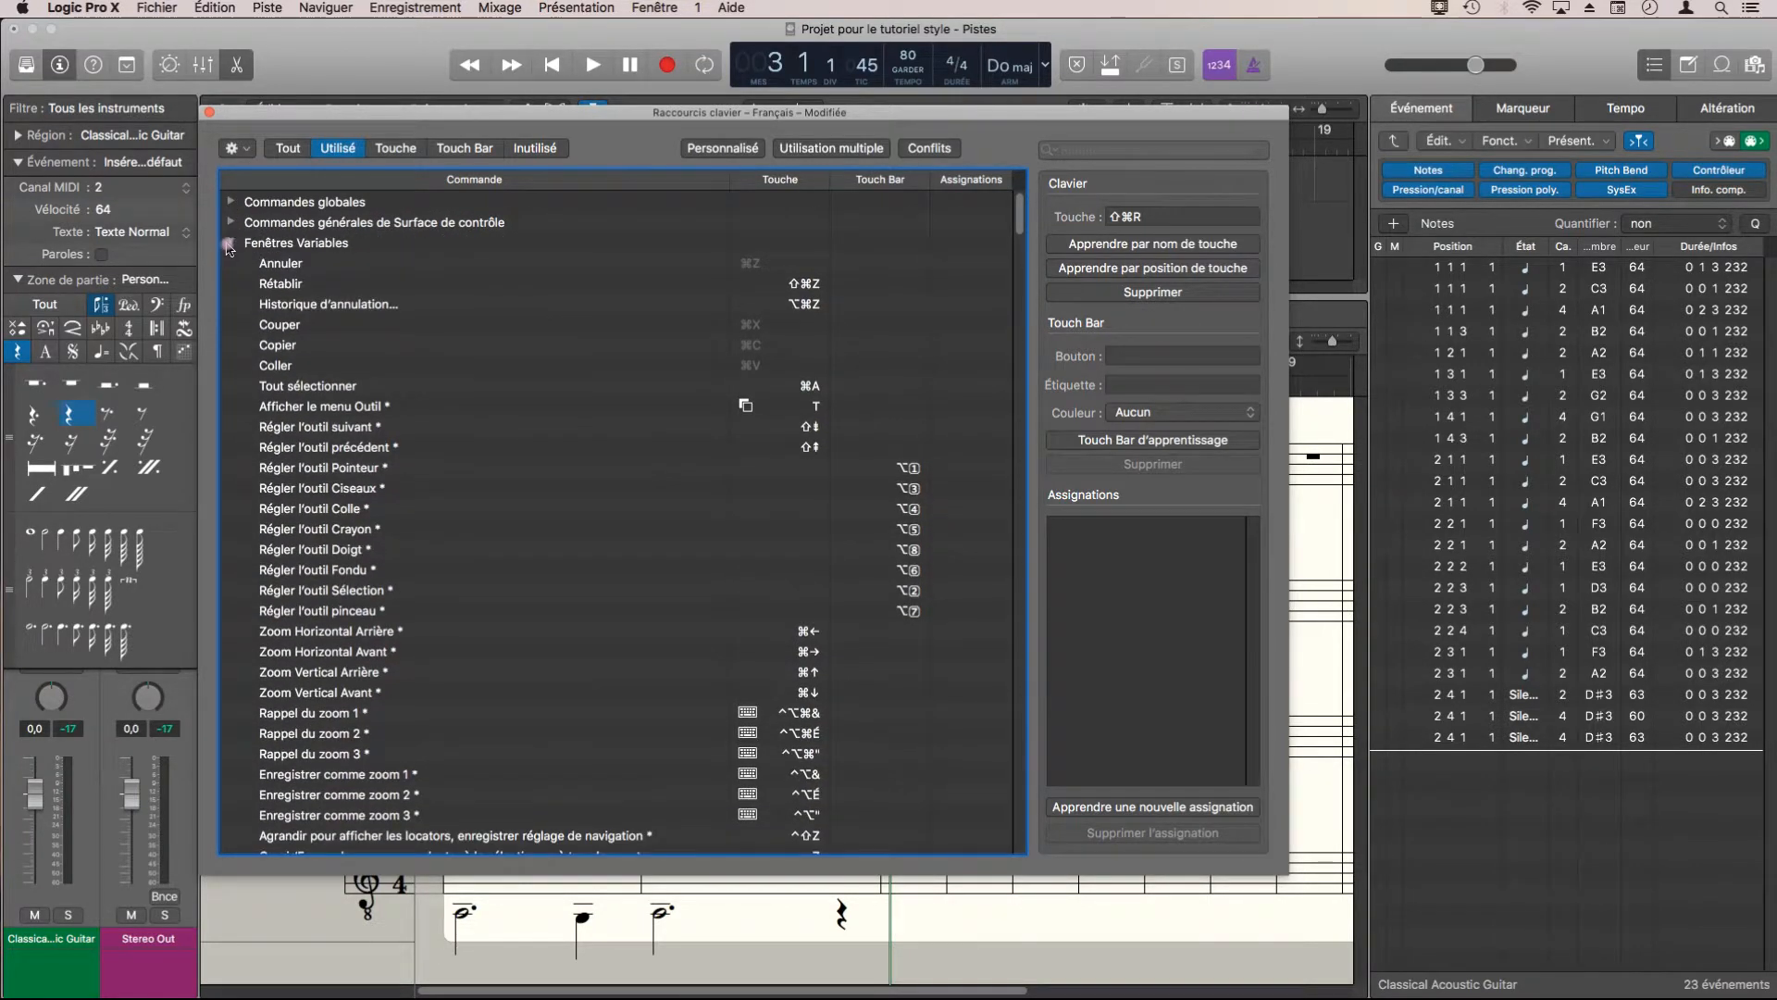
left_click(231, 243)
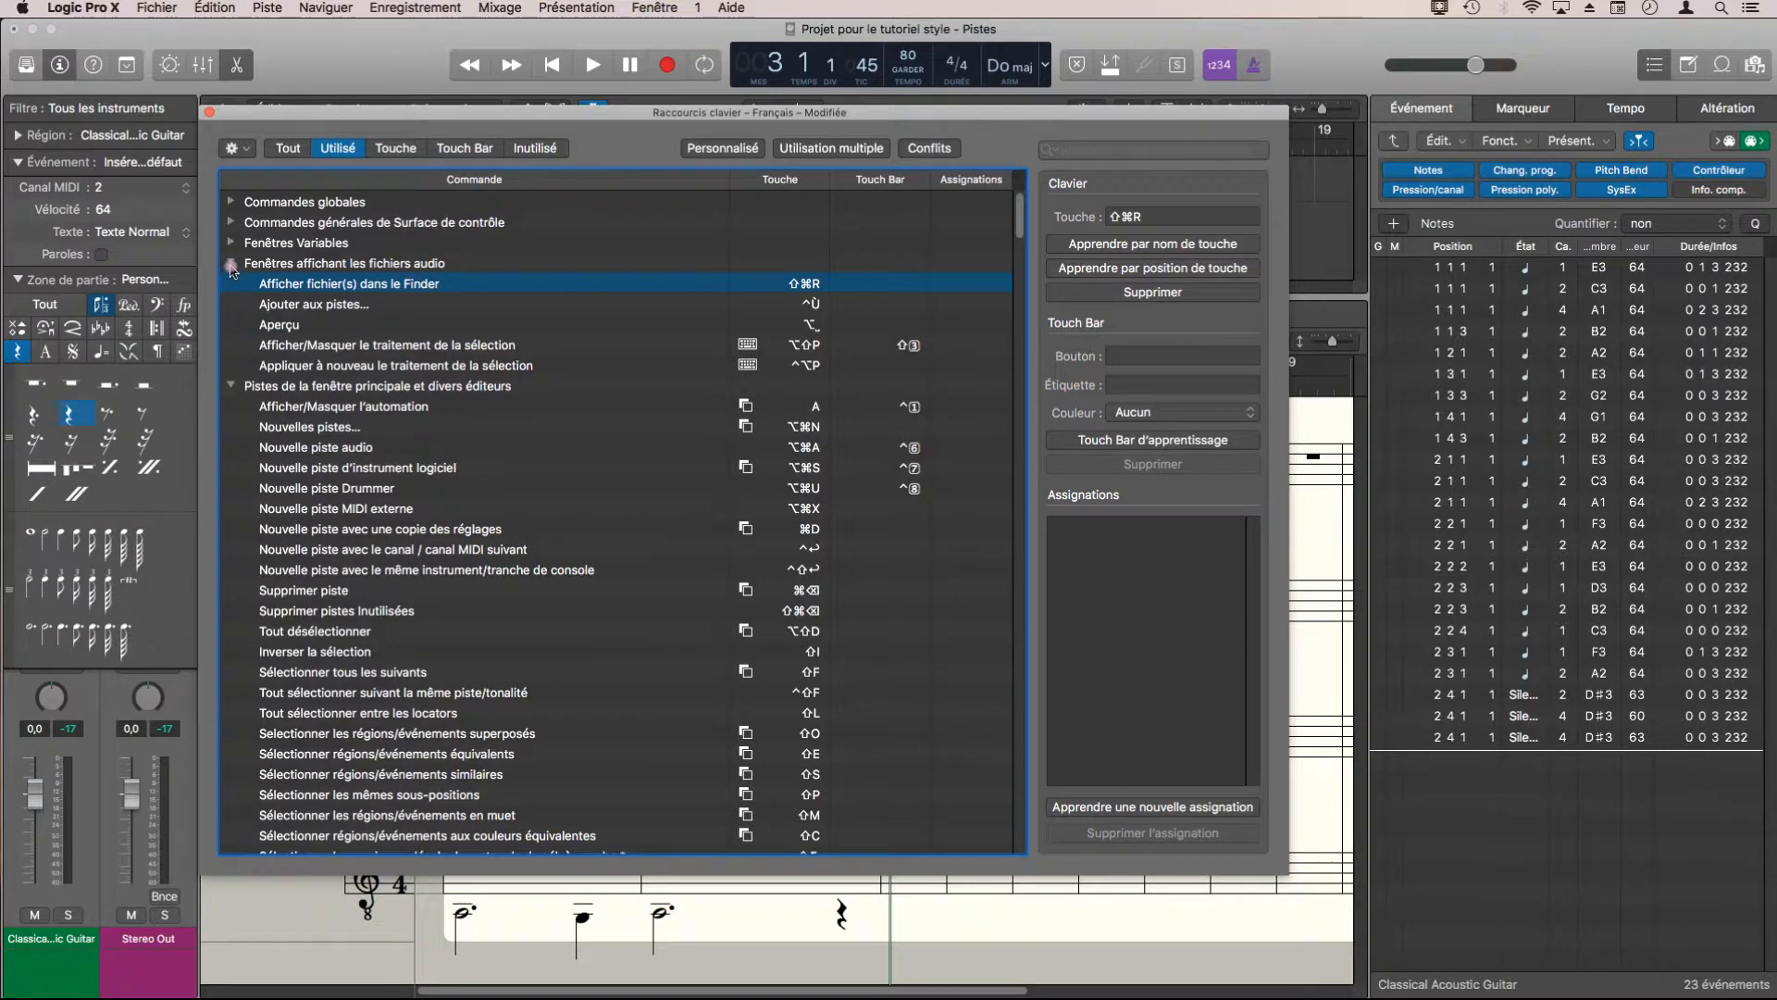
left_click(231, 264)
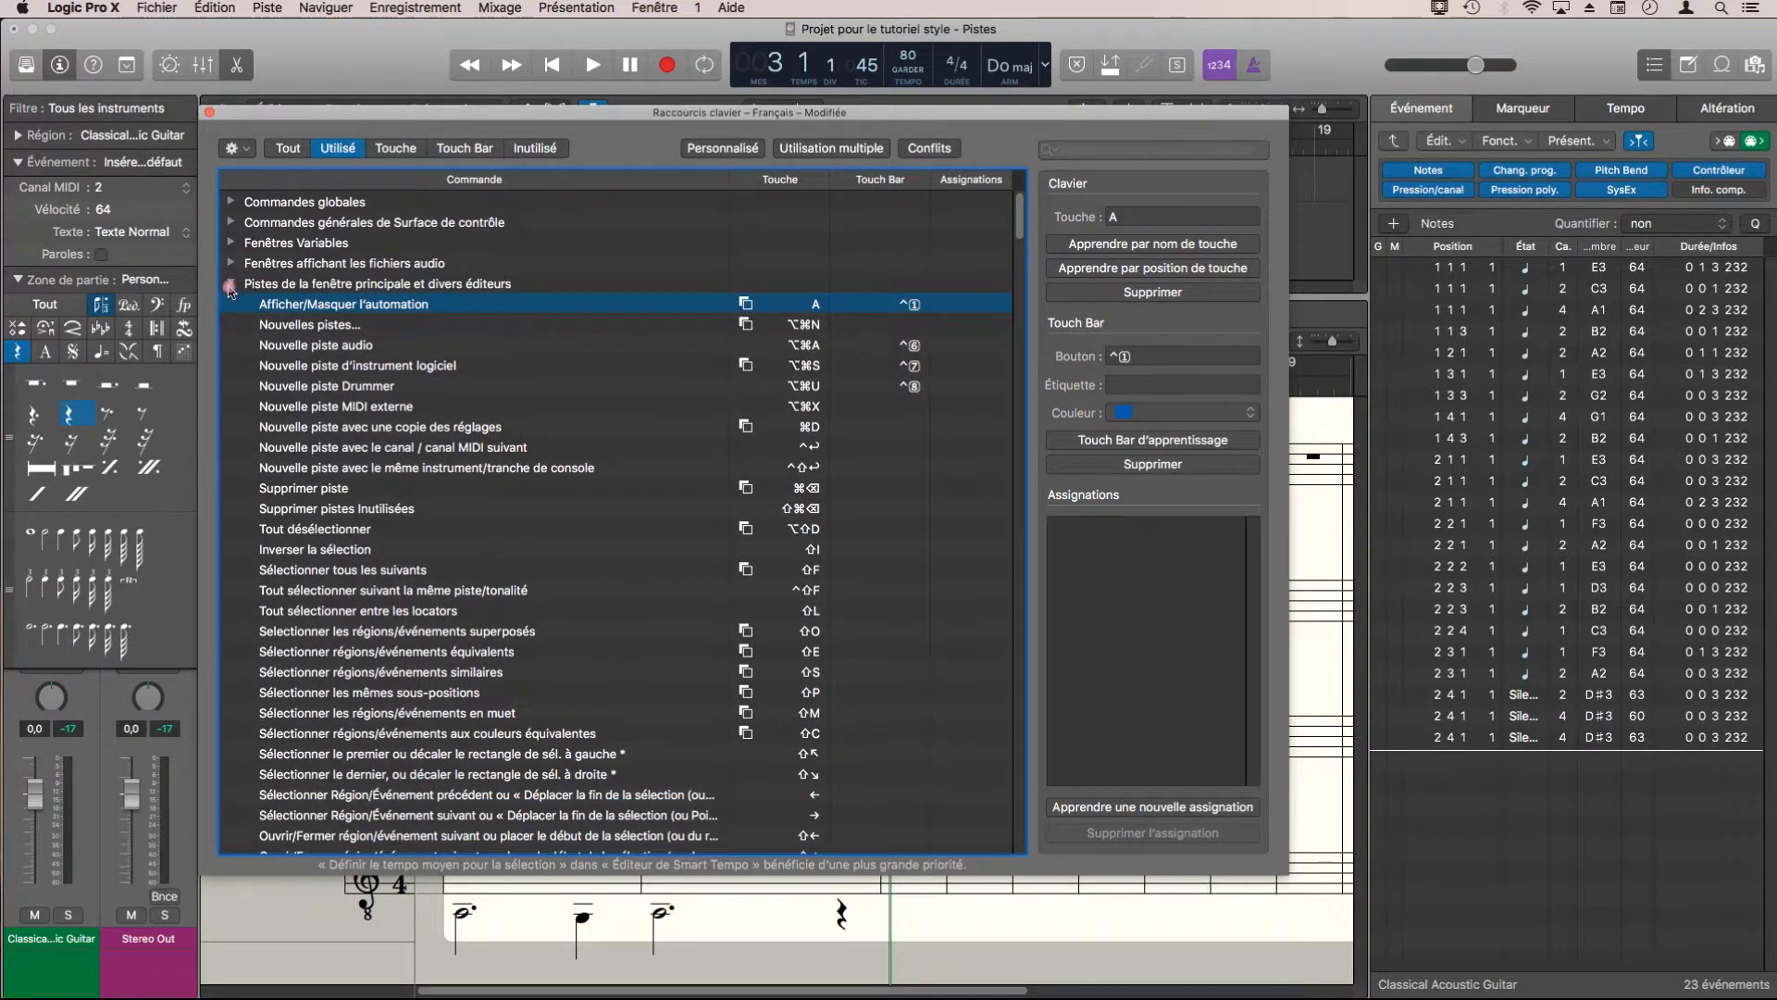
left_click(230, 285)
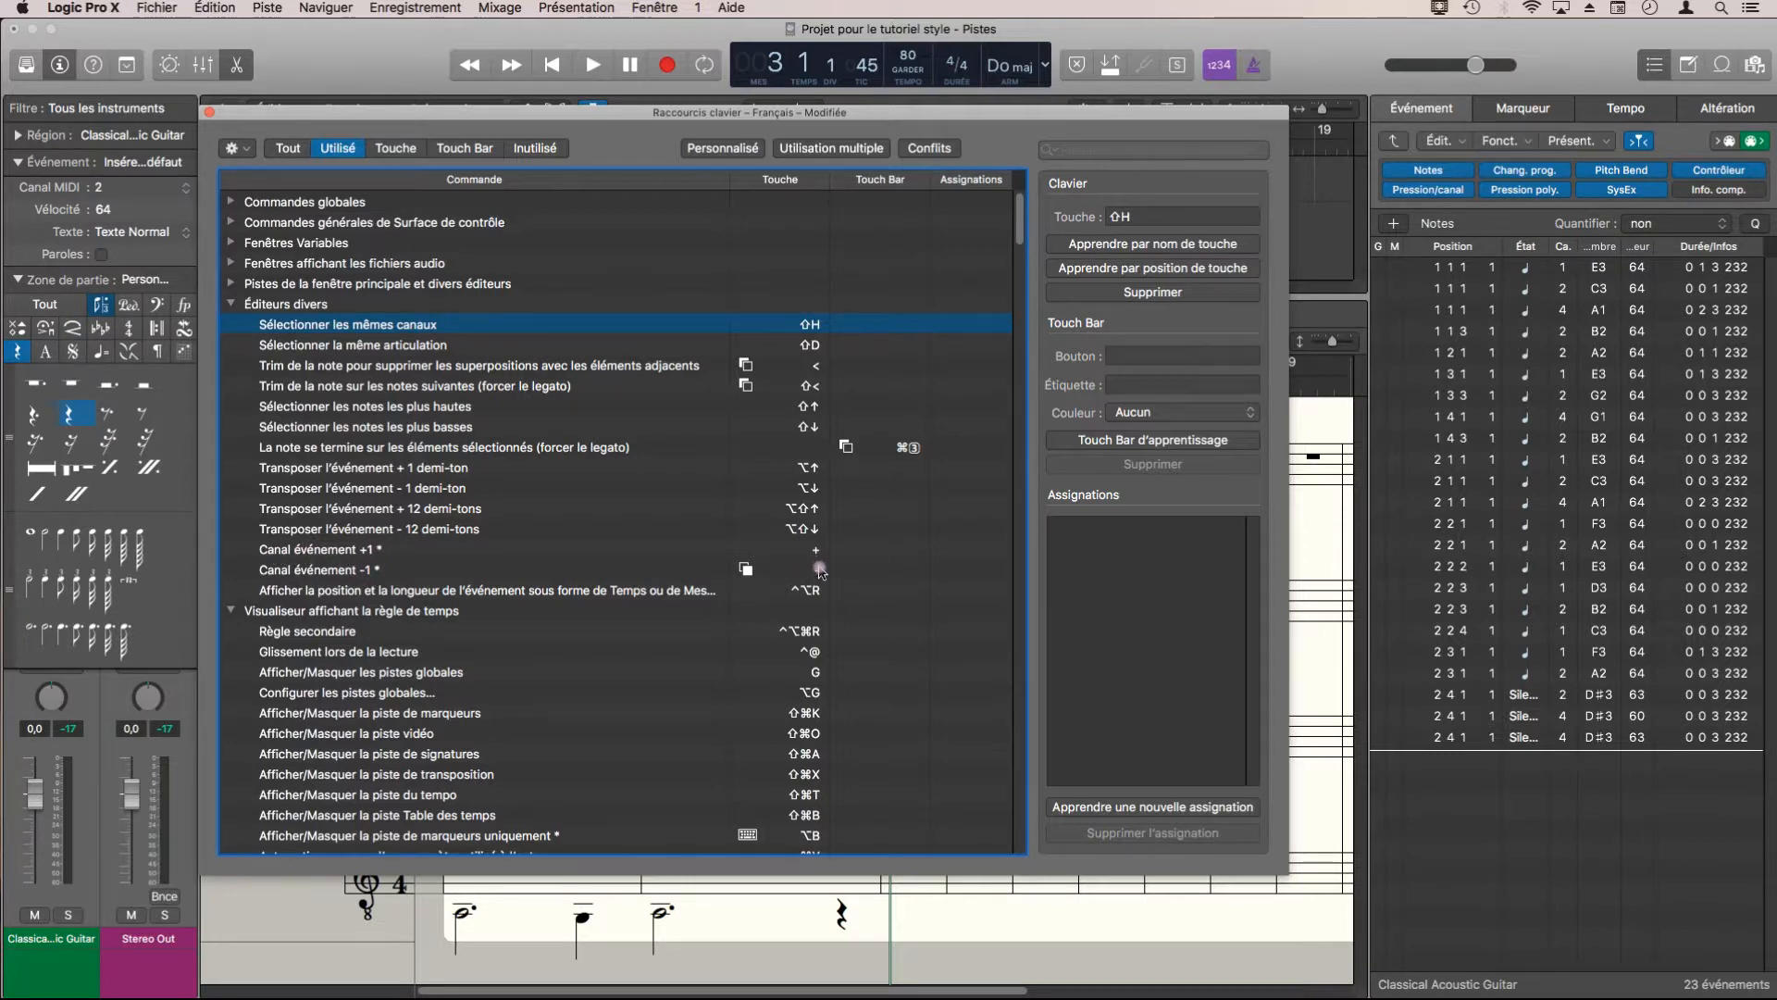
left_click(210, 116)
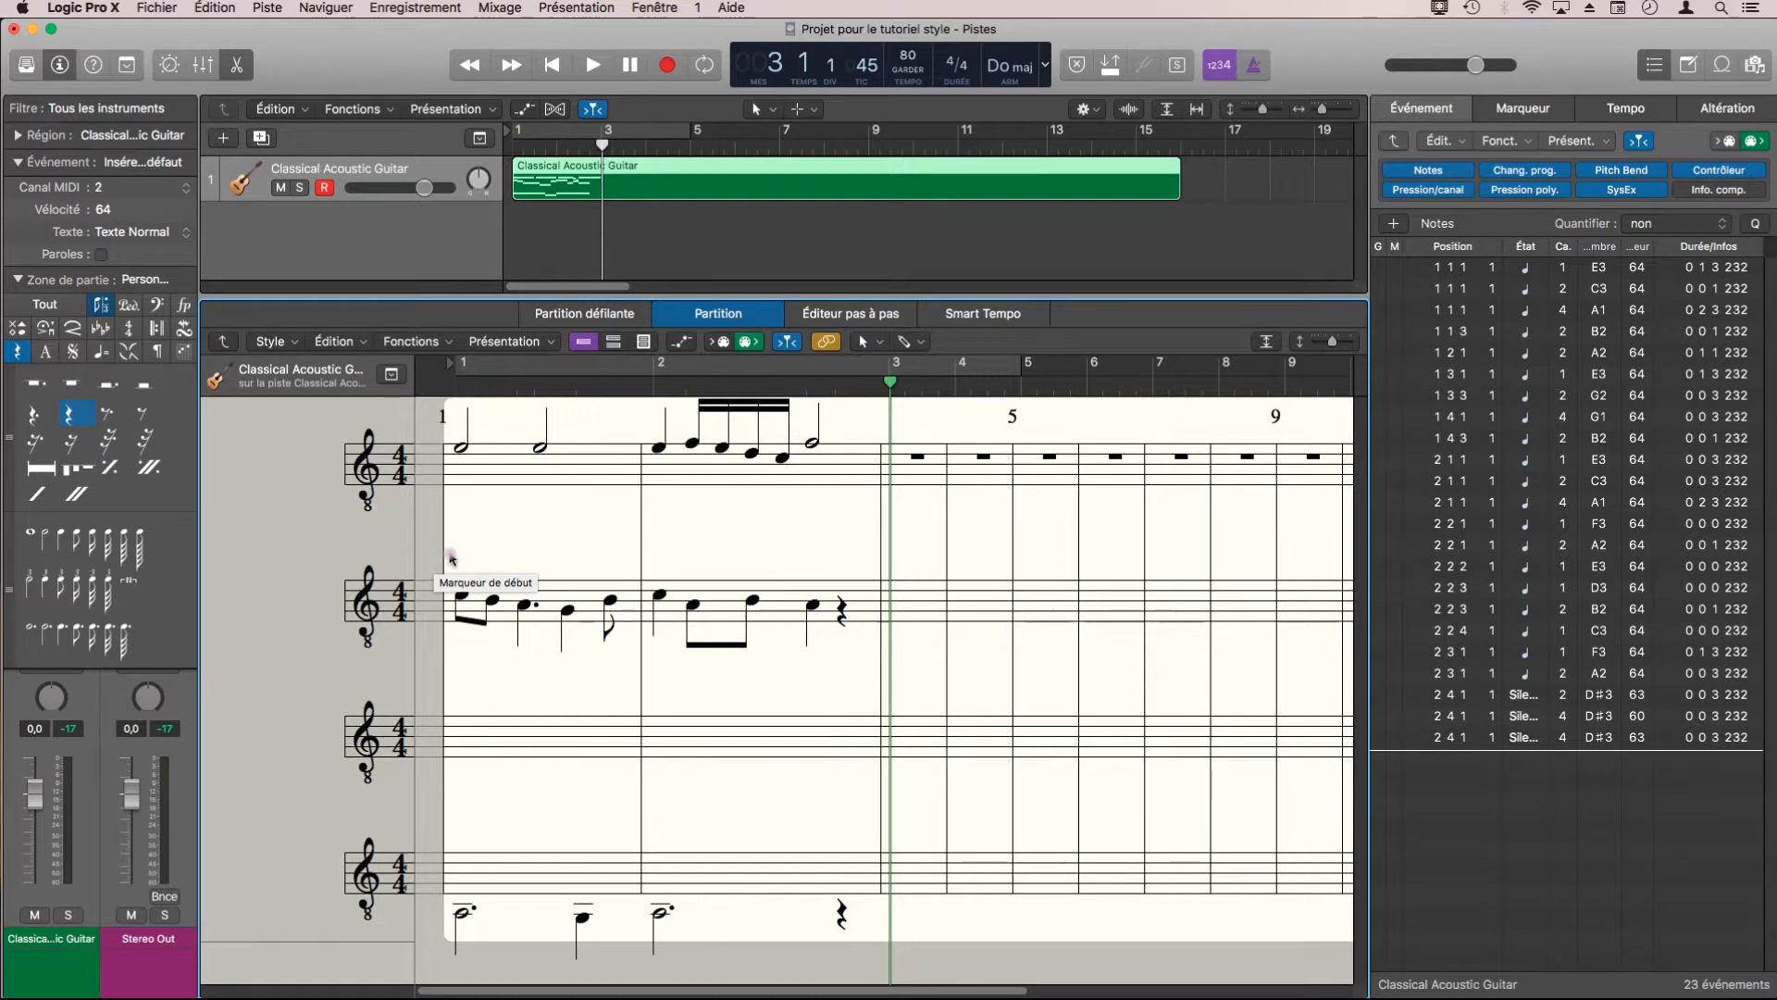
Raise all notes on the second staff to MIDI channel 3 and 4, bring them back down to channel 2, and deselect them.
left_click_drag(451, 553, 865, 659)
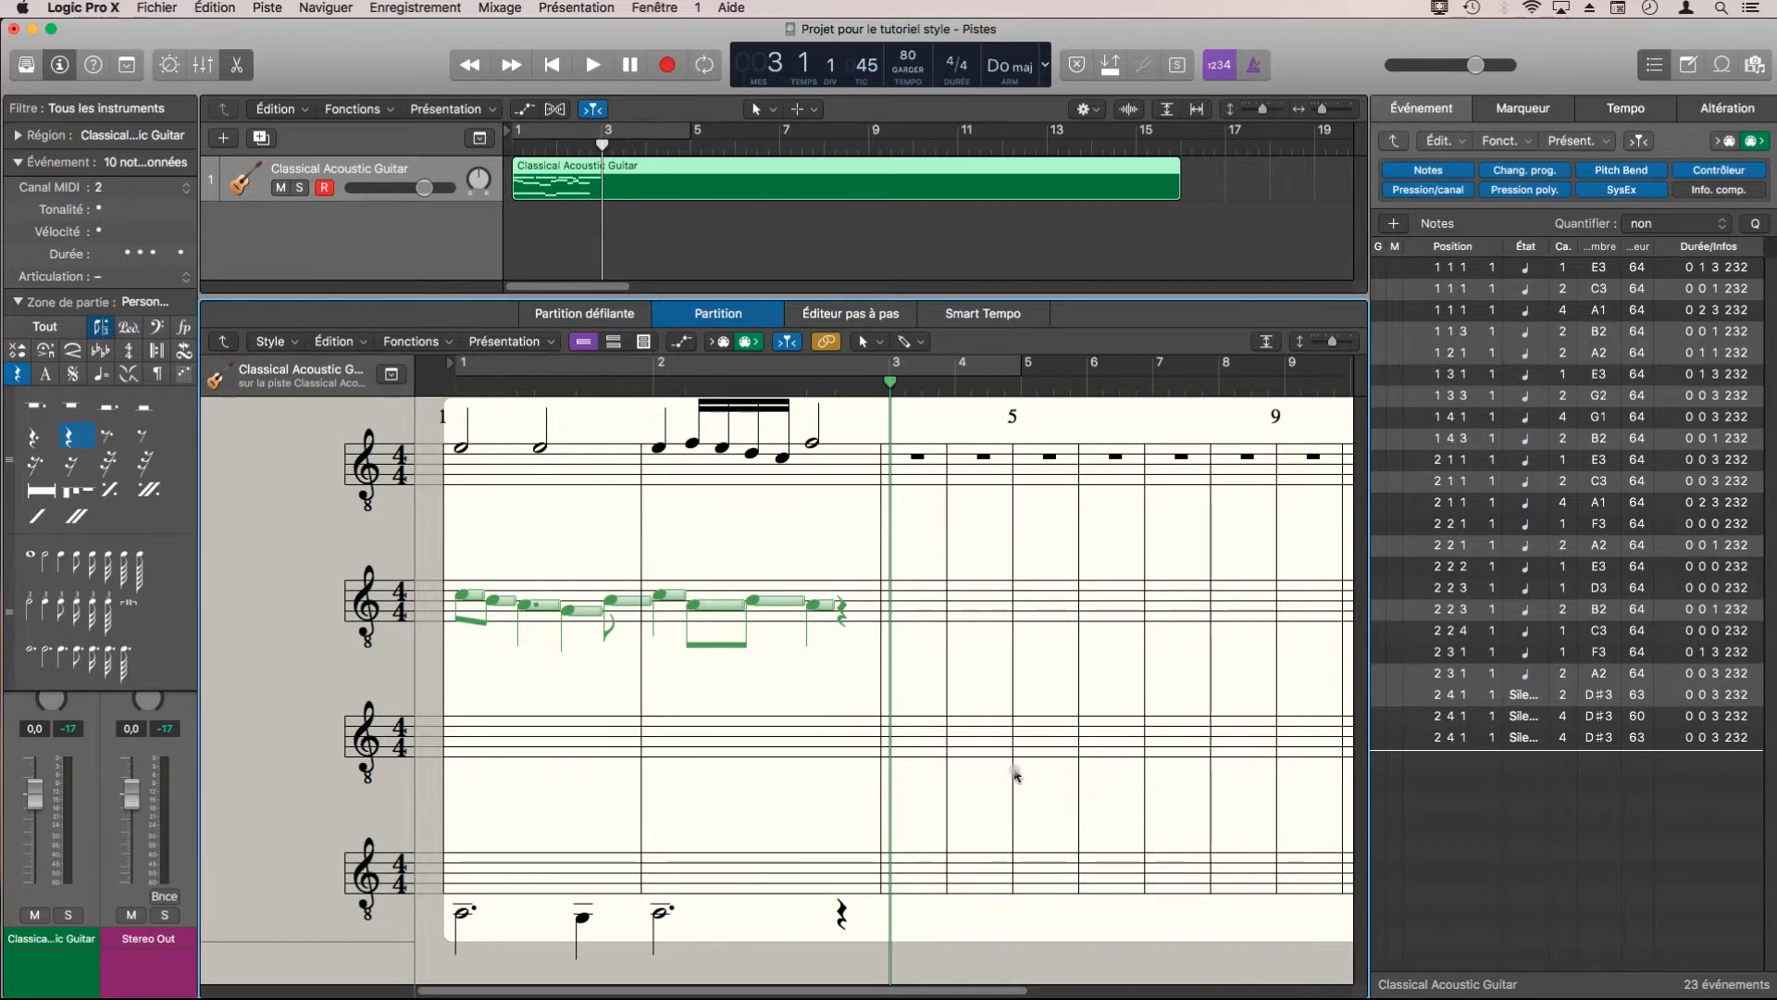
key("ctrl+3")
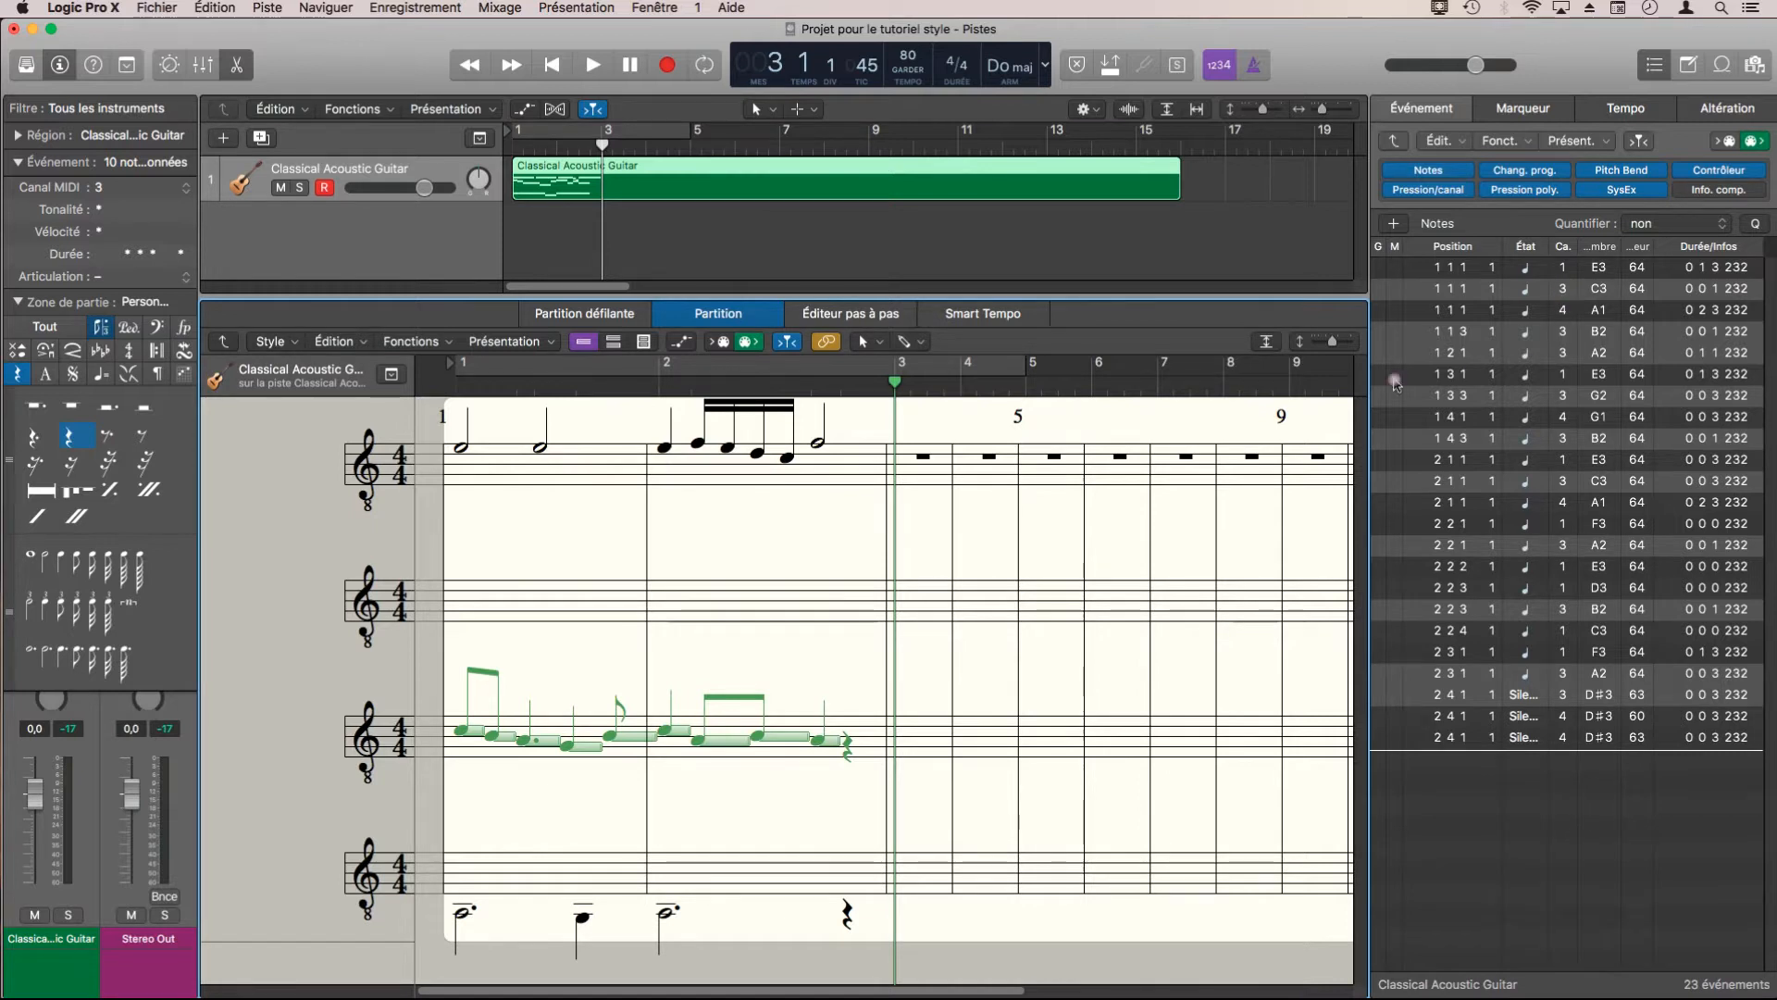
key("ctrl+4")
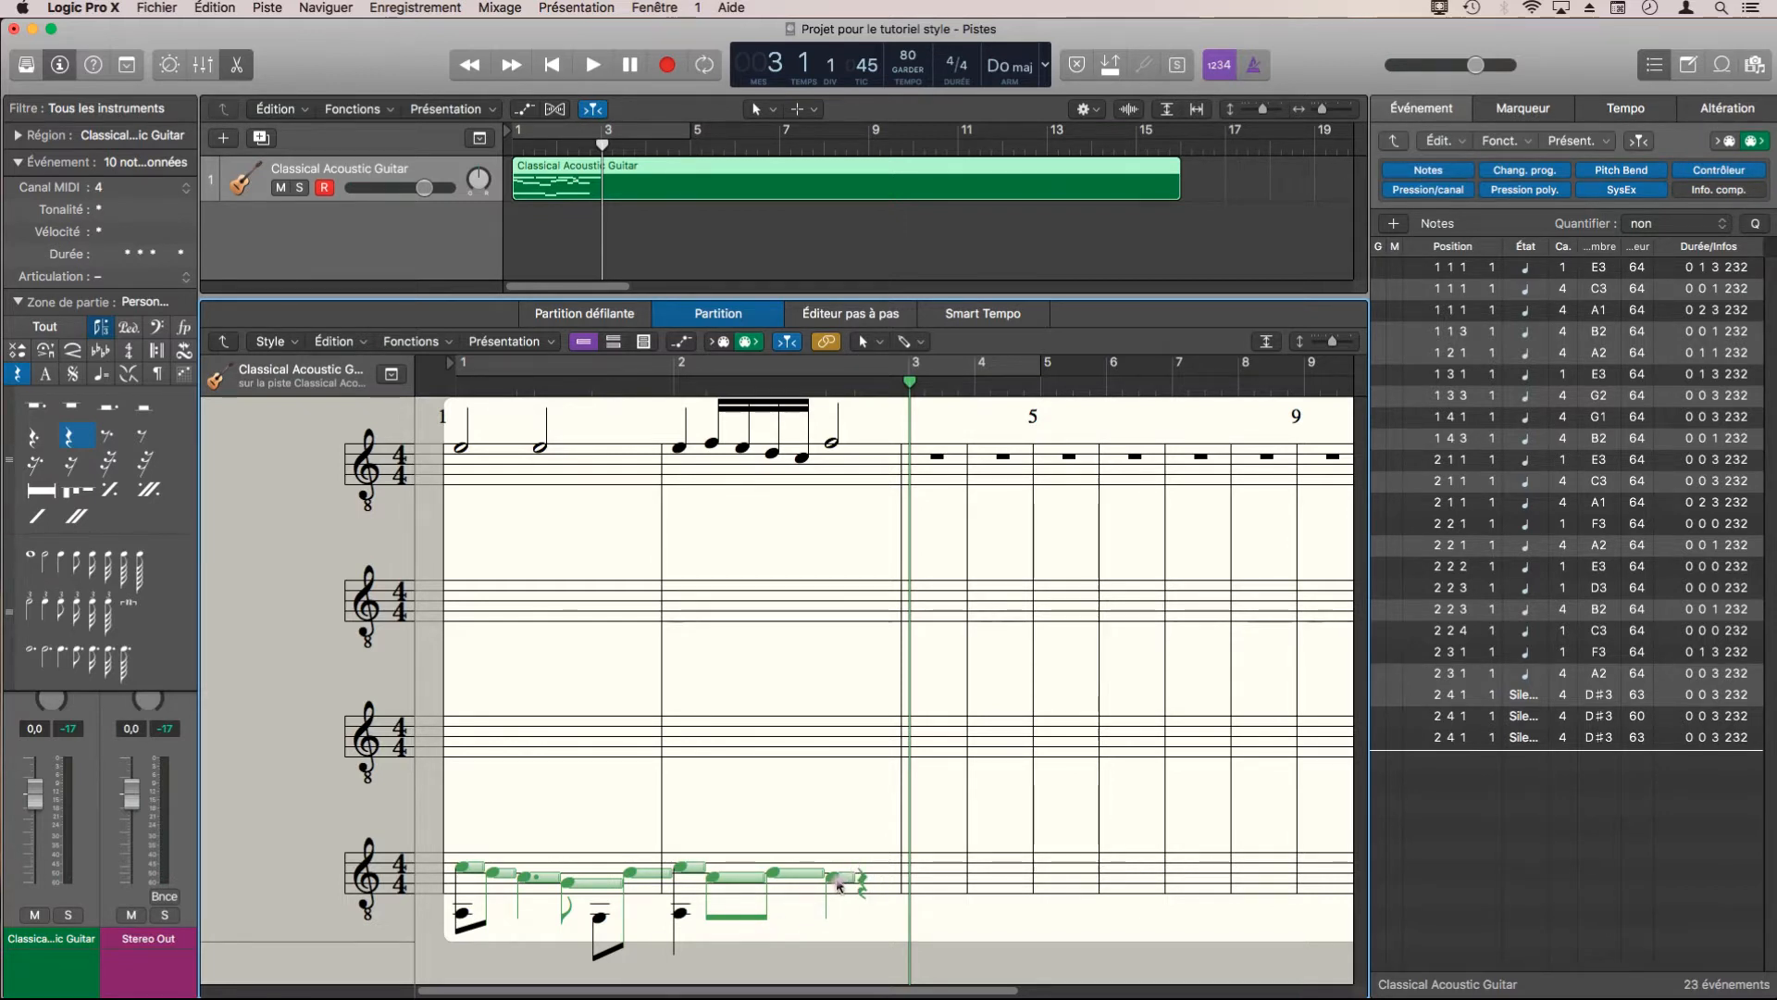
left_click_drag(839, 886, 833, 740)
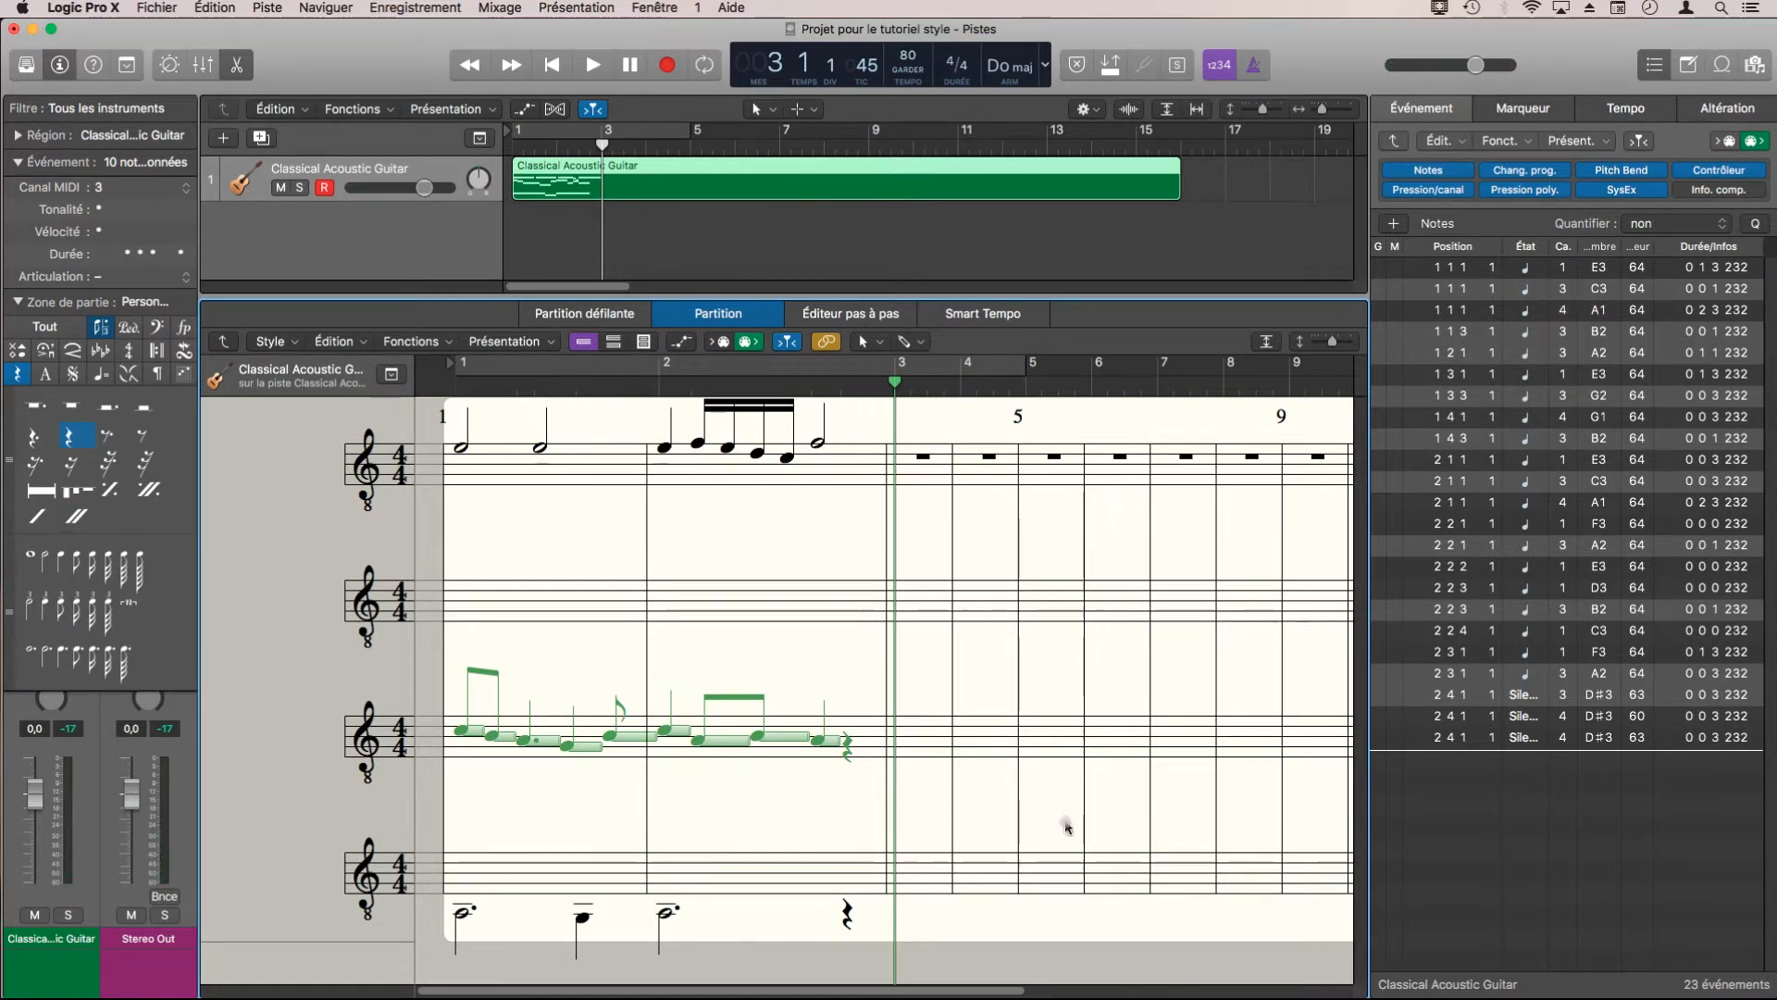
key("ctrl+Up")
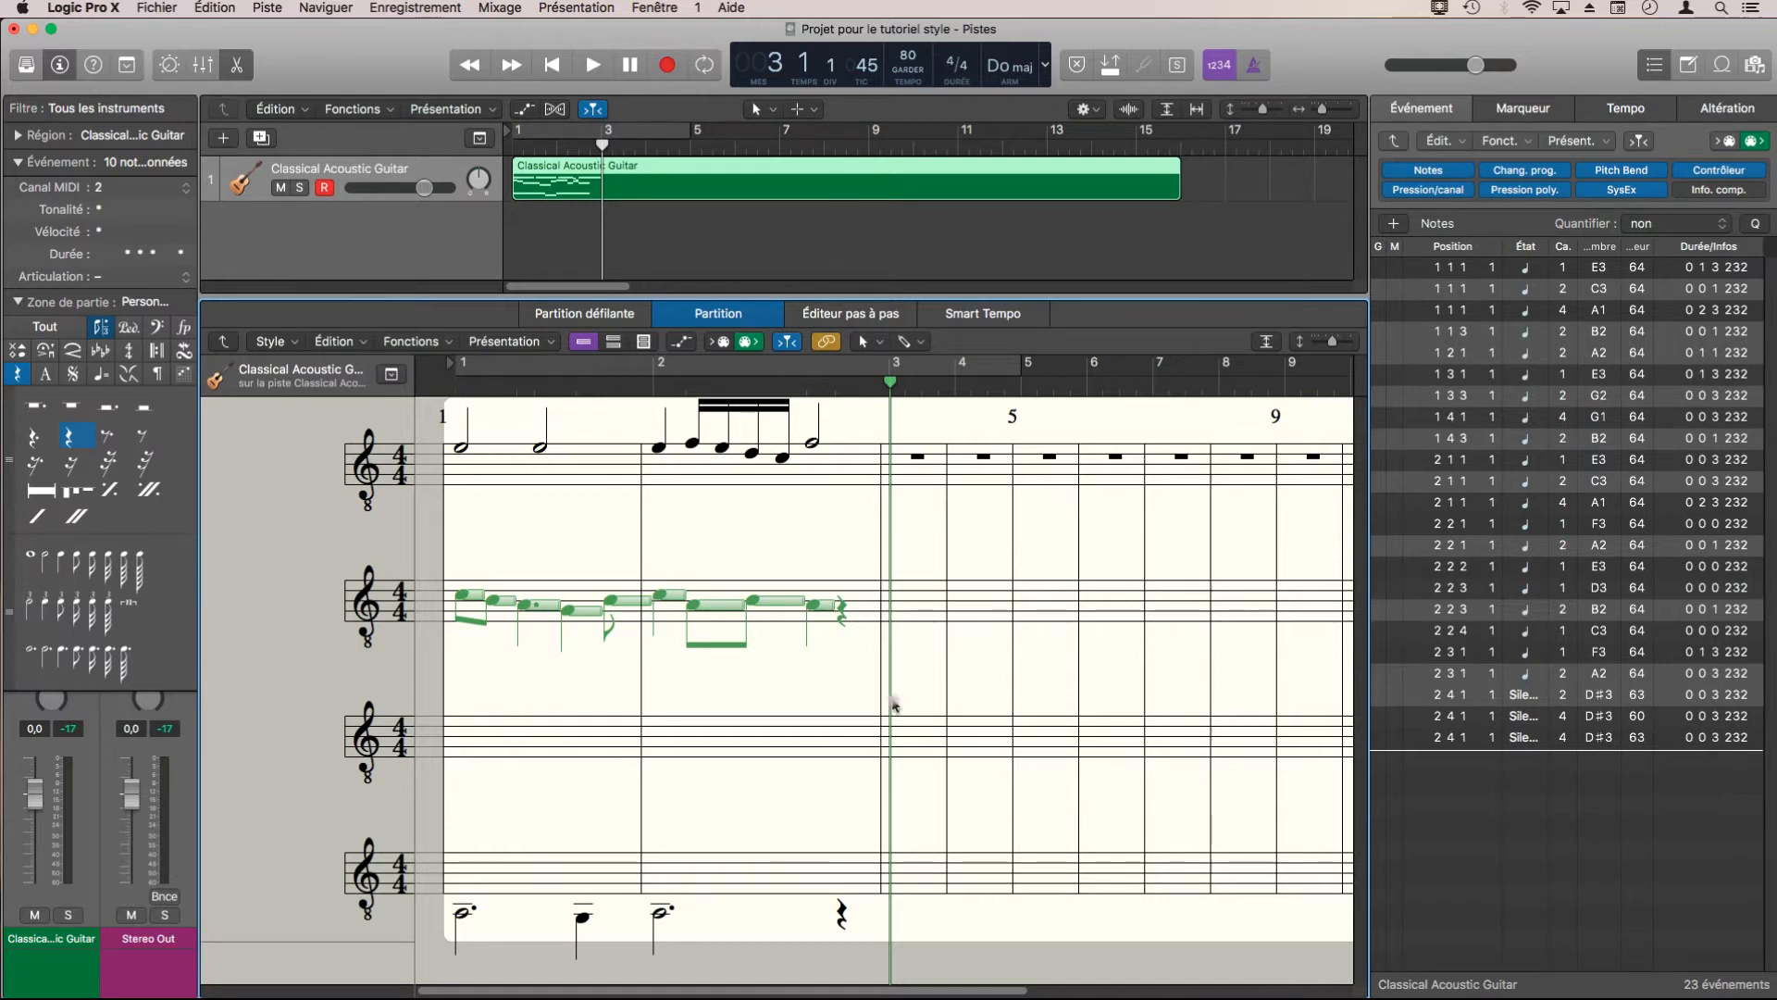
left_click(922, 663)
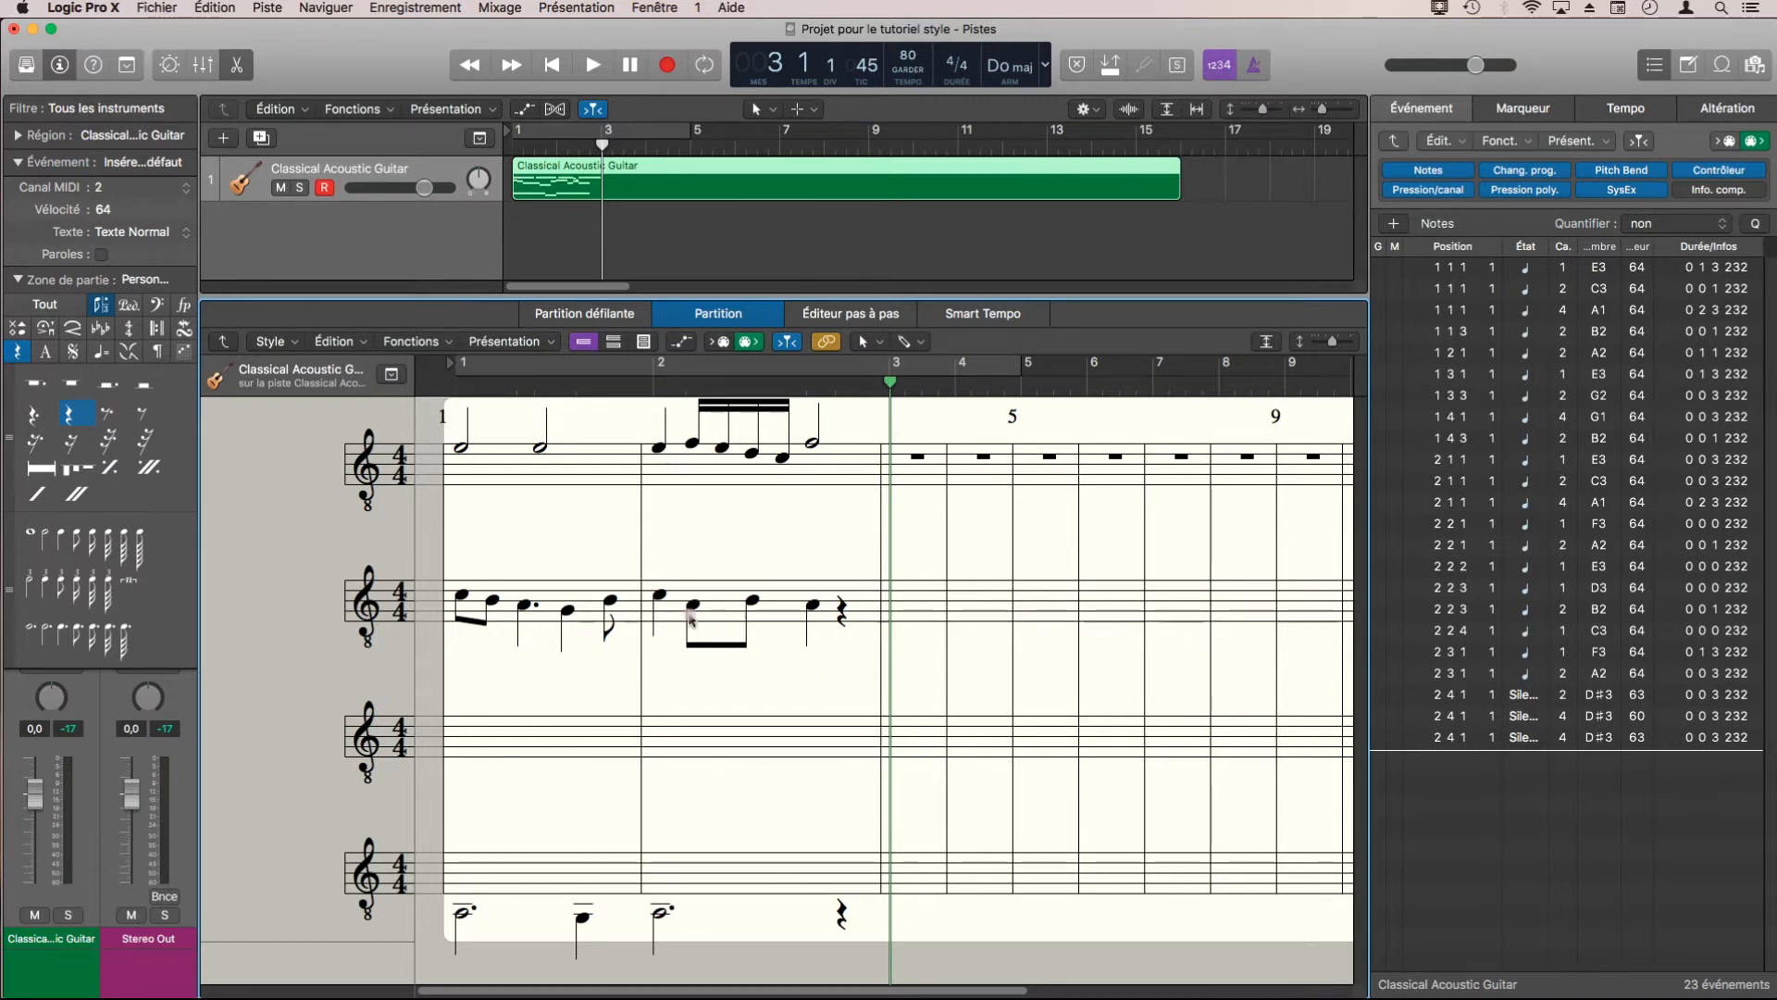
Move the second staff's first note in bar 2 to MIDI channel 3, return it to channel 2, and deselect it.
left_click(659, 597)
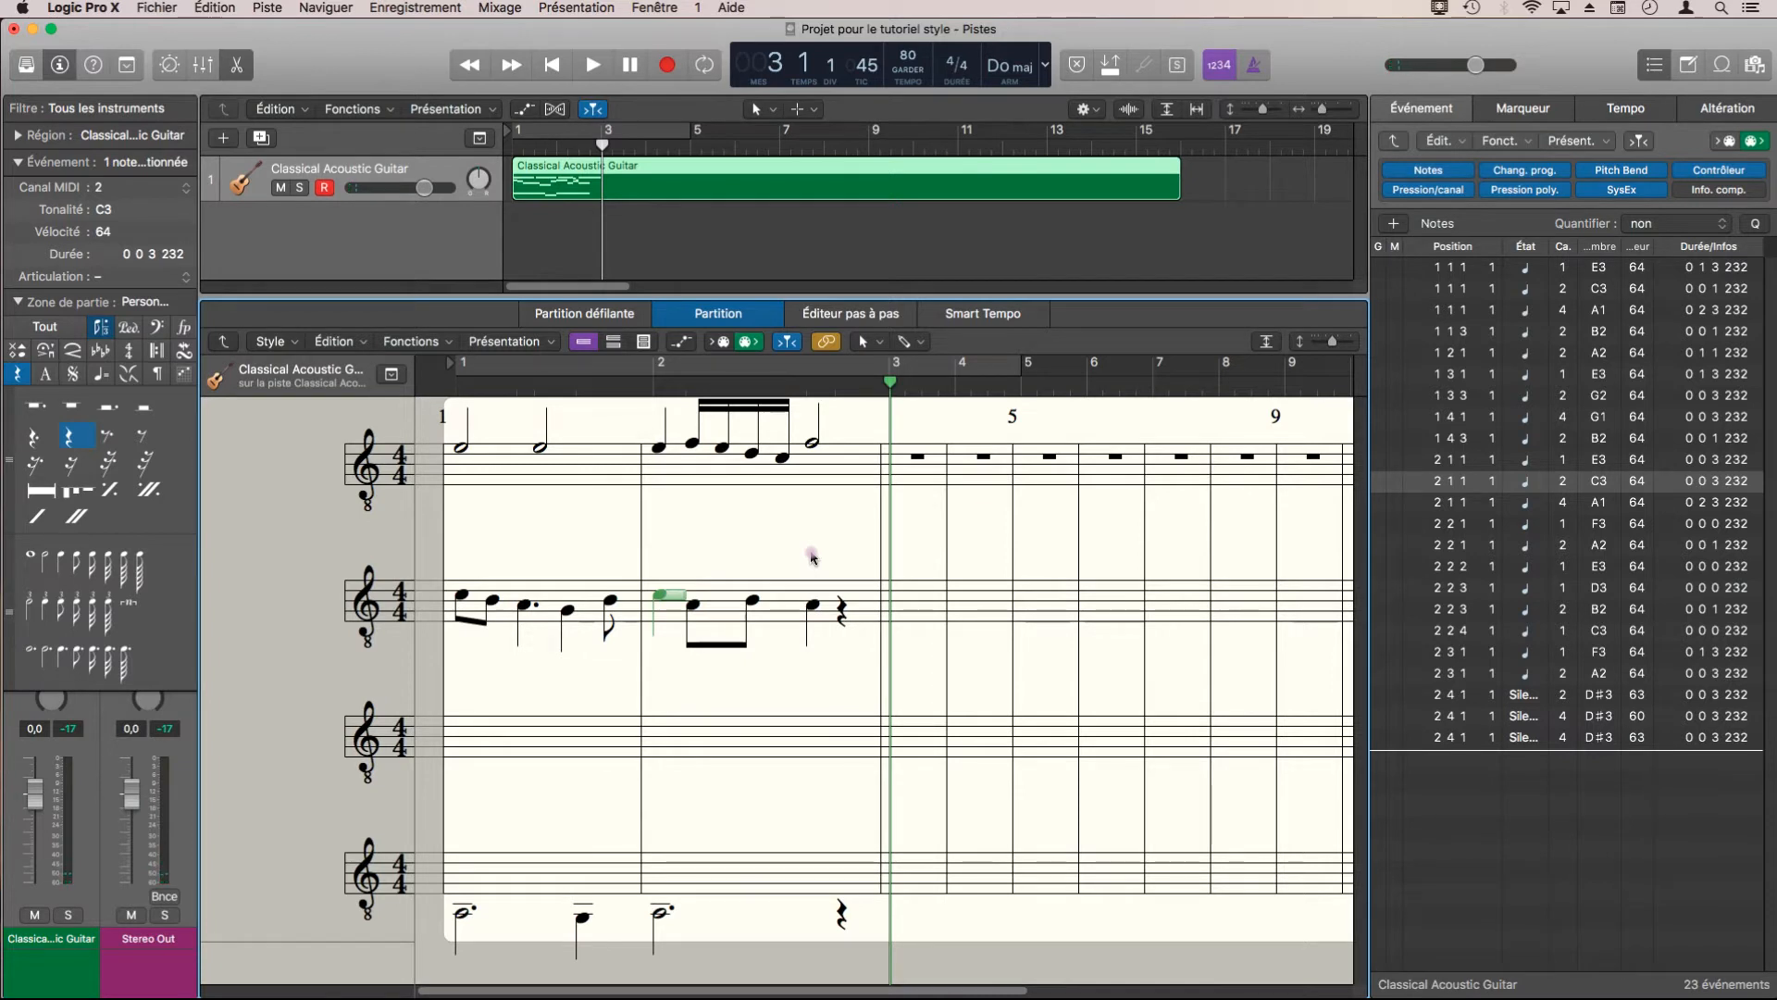
left_click_drag(659, 595, 664, 732)
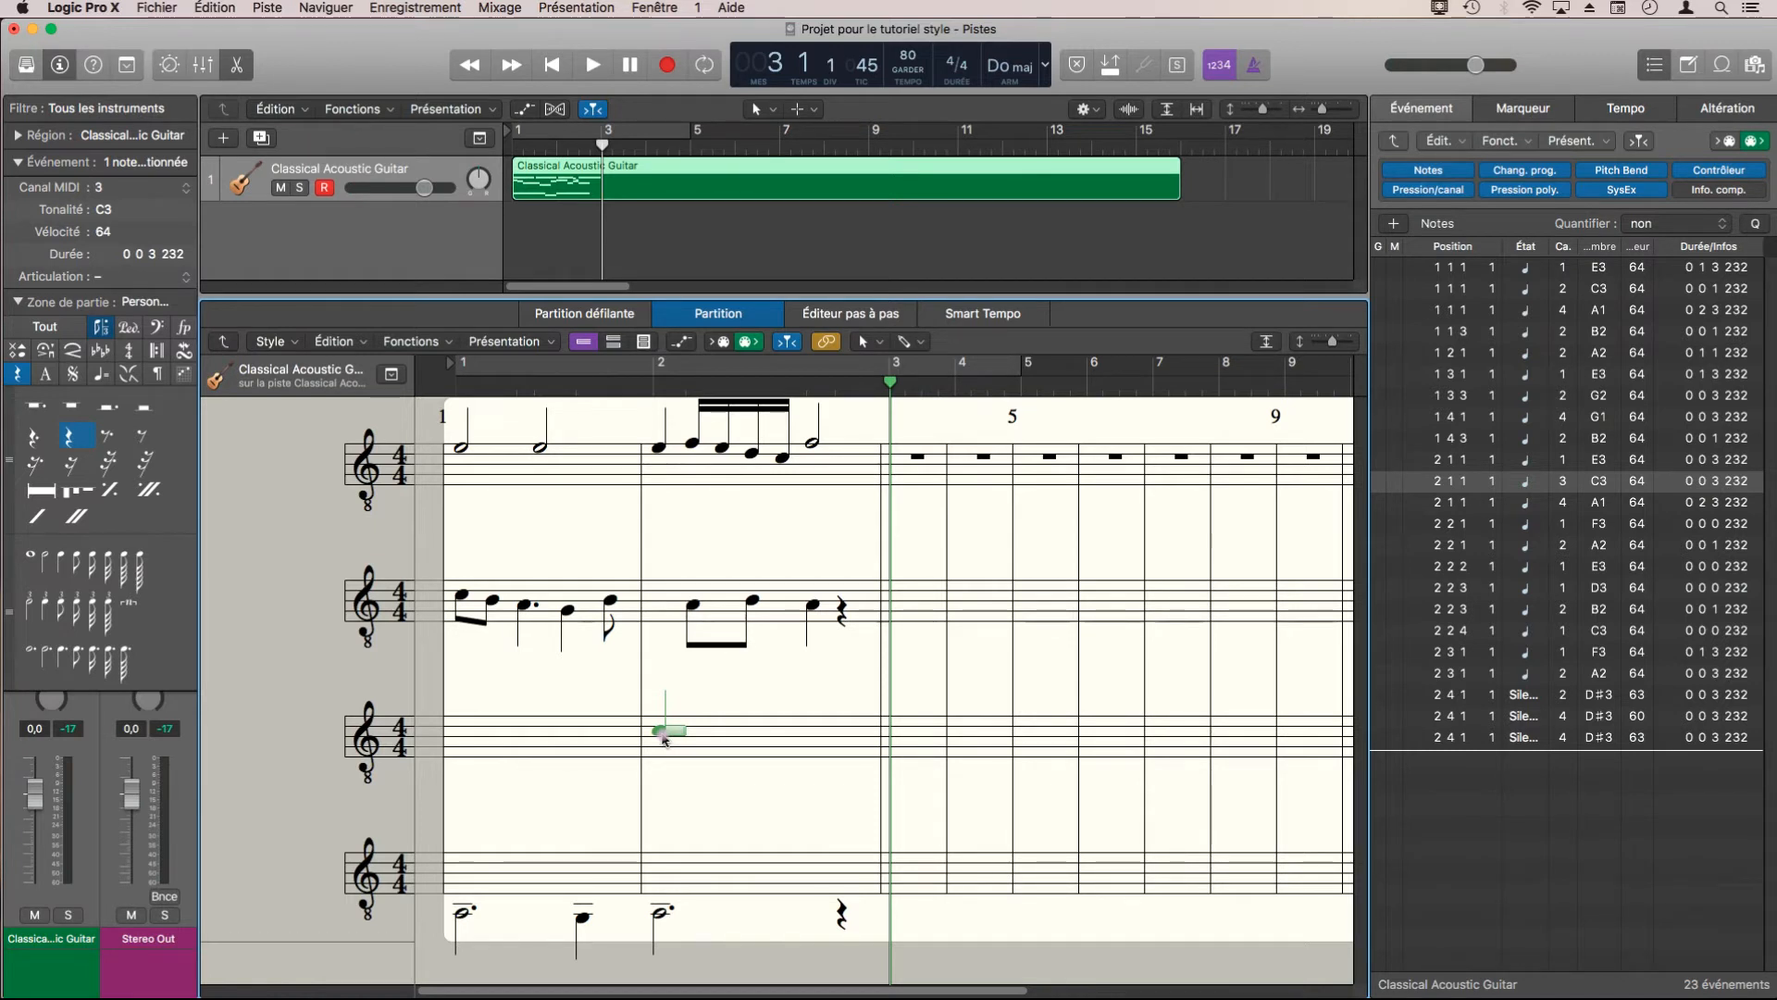
key("ctrl+2")
left_click(764, 700)
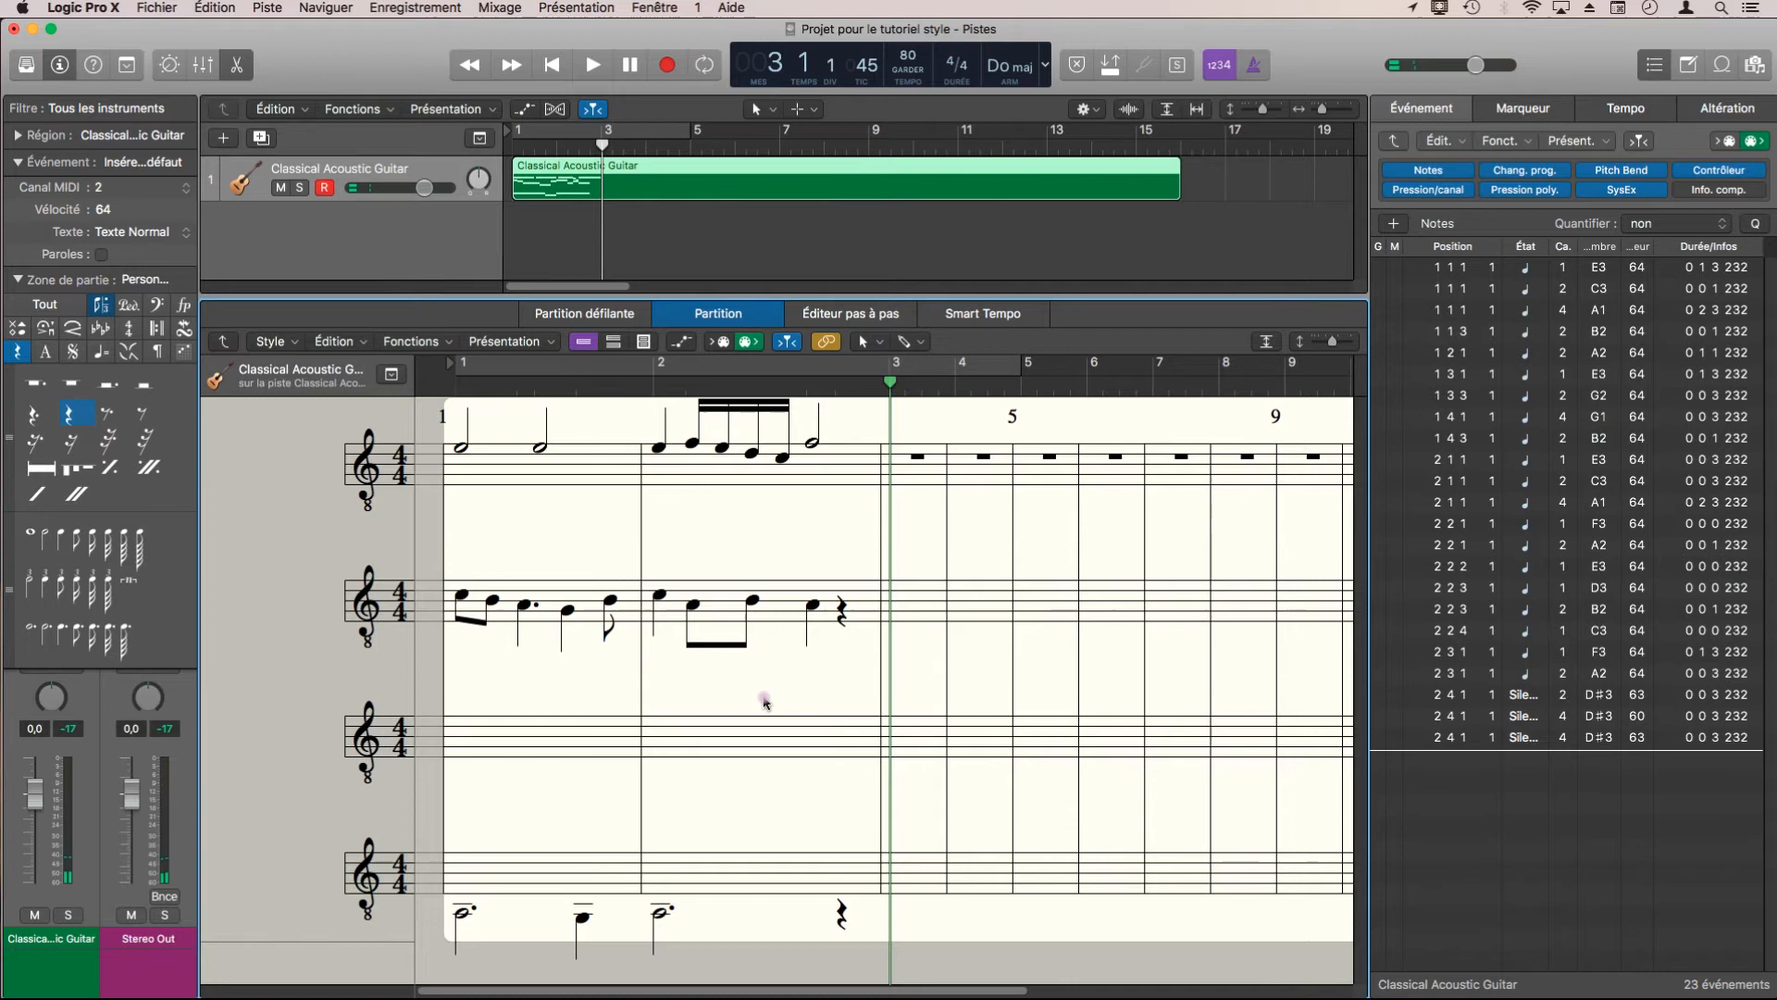